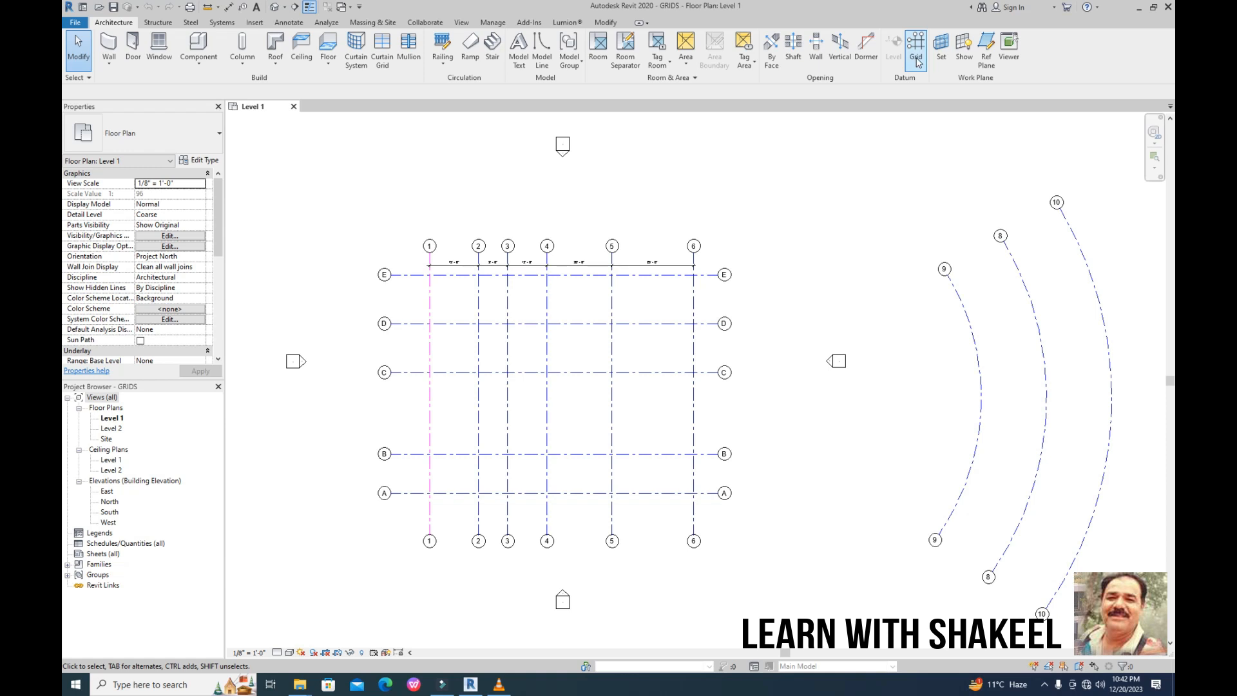
Step: Draw a horizontal grid line about 16'-6" above grid E in the Level 1 plan, aligned with the ends of the lettered grids
click(831, 251)
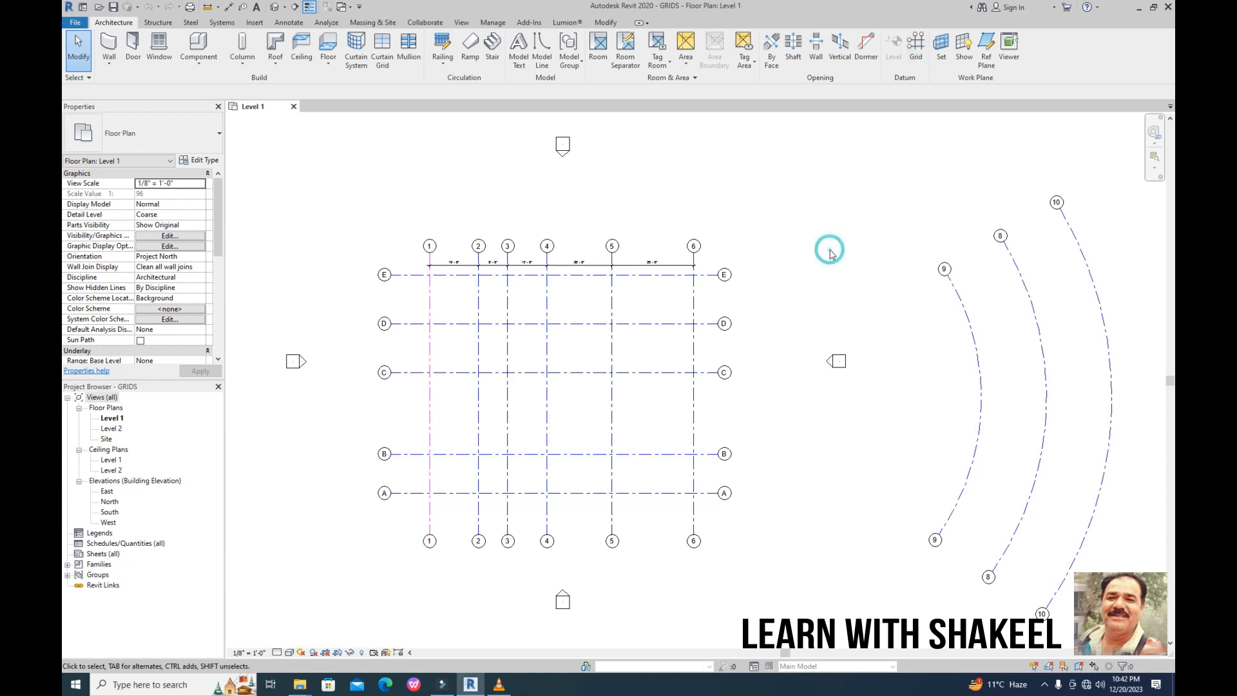
key(g)
key(r)
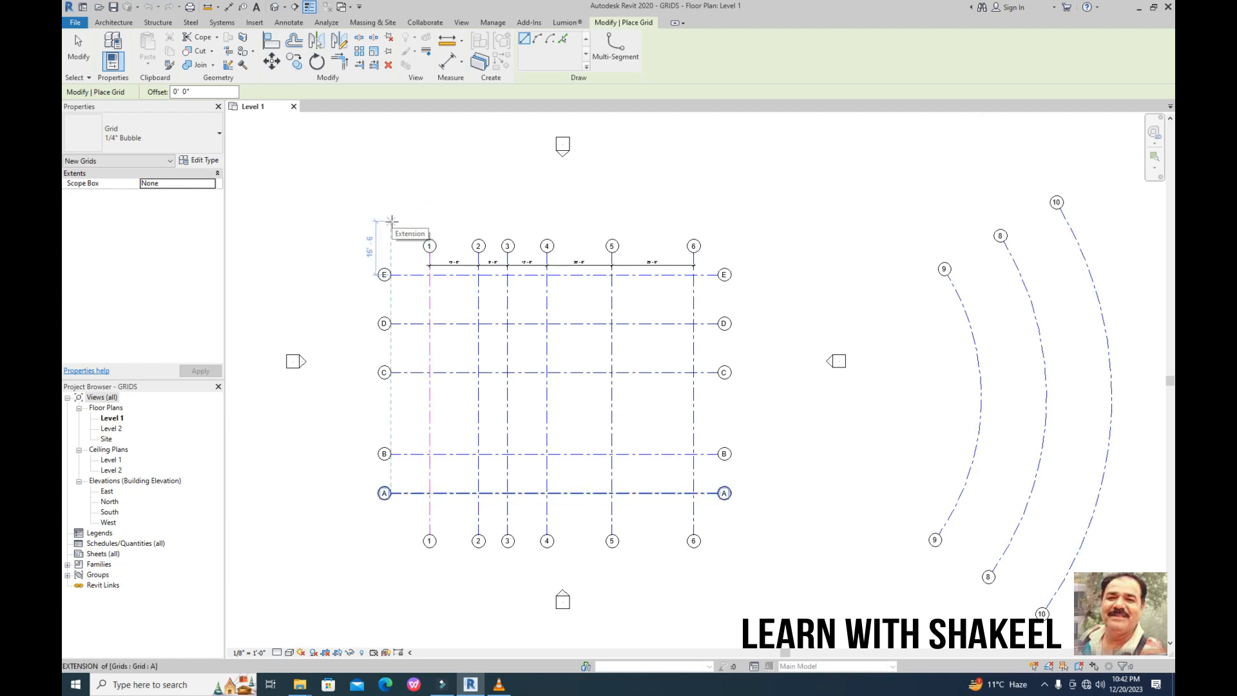
click(391, 221)
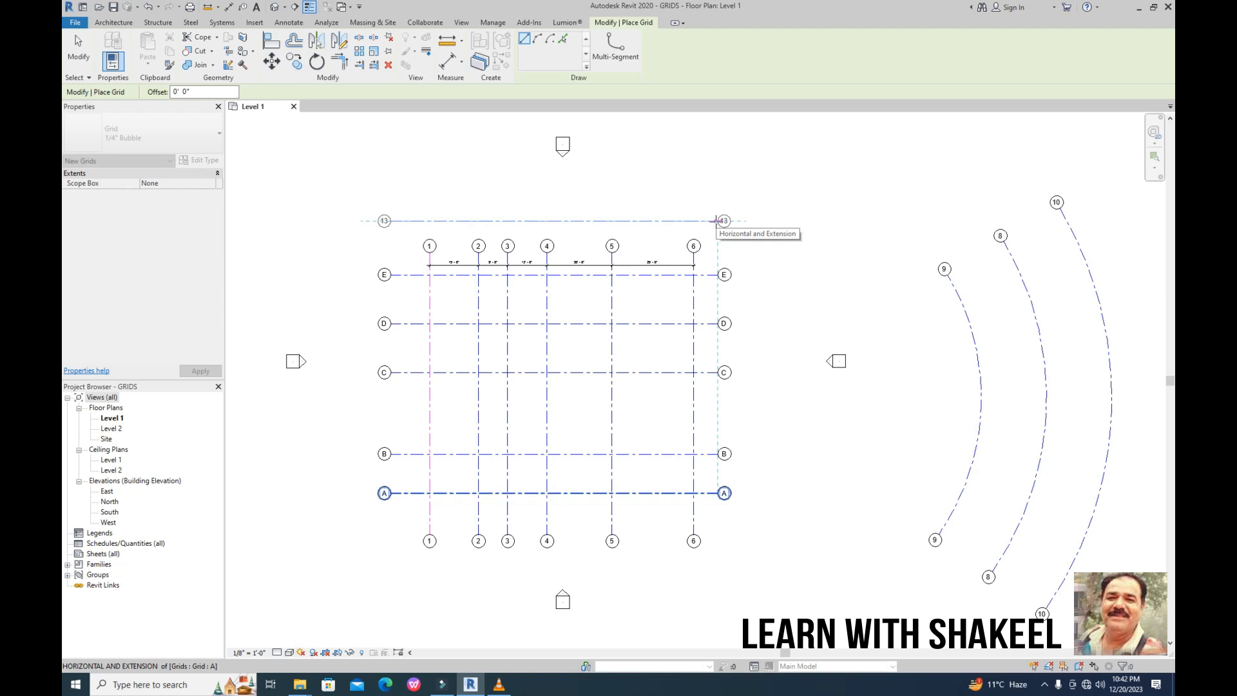
click(716, 220)
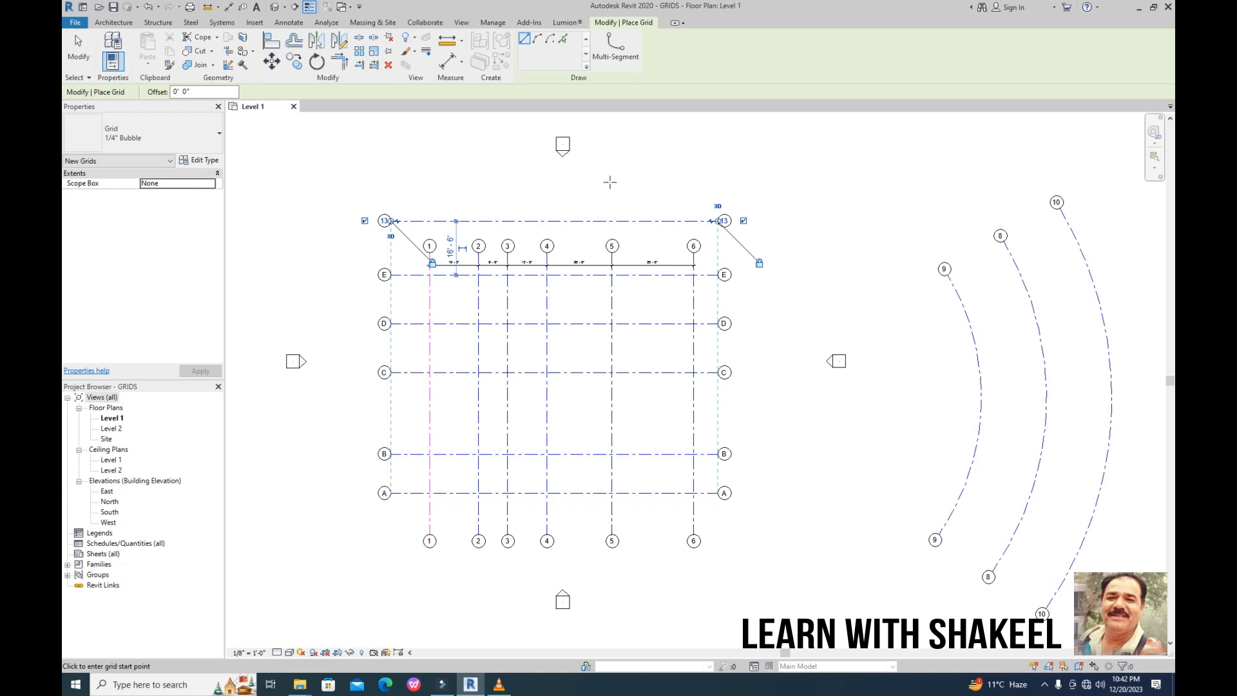
click(125, 26)
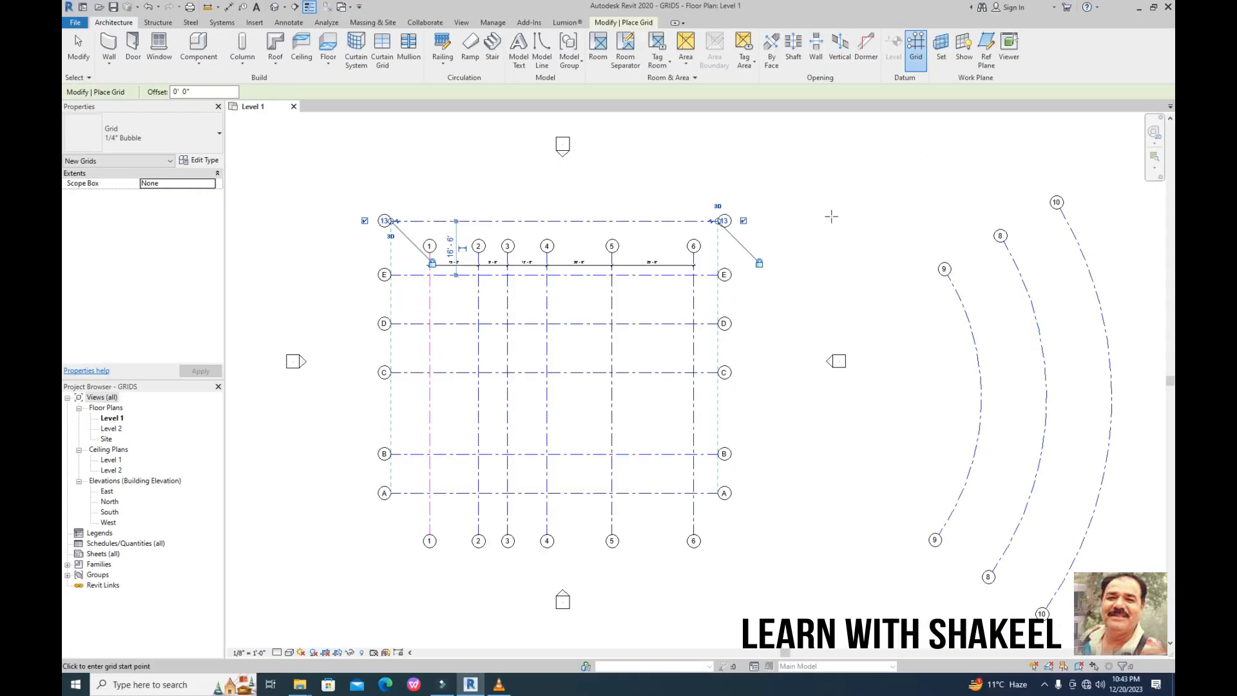
key(Escape)
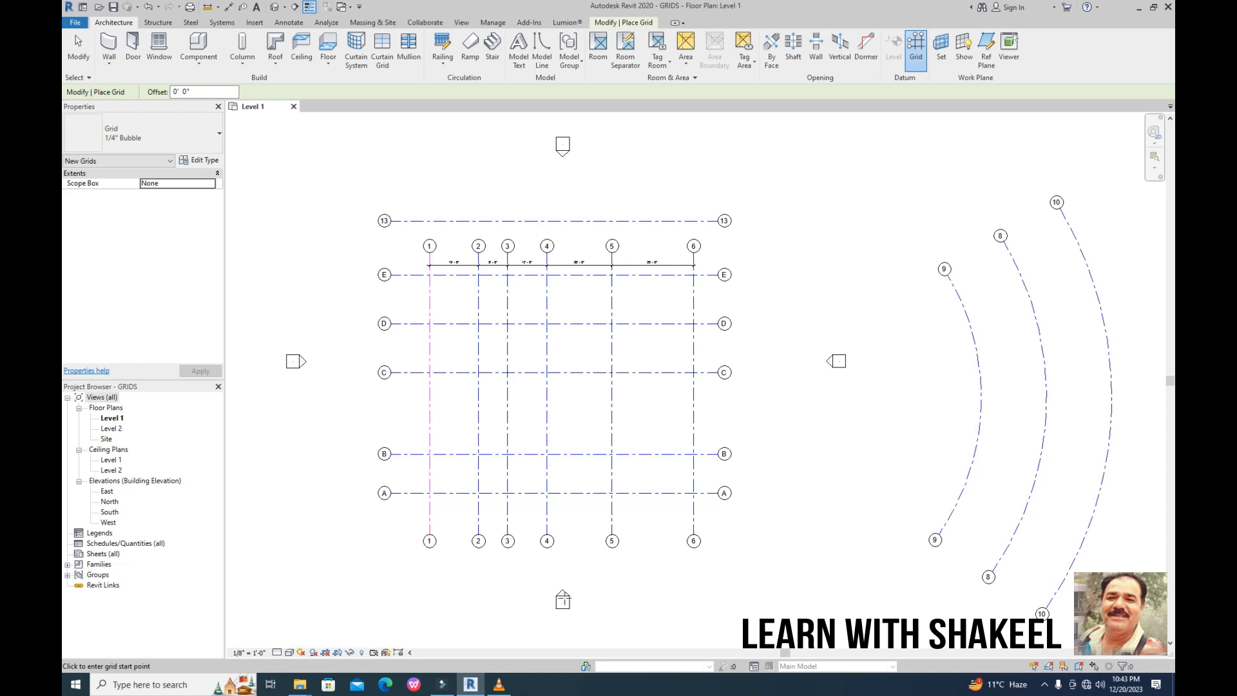
key(Escape)
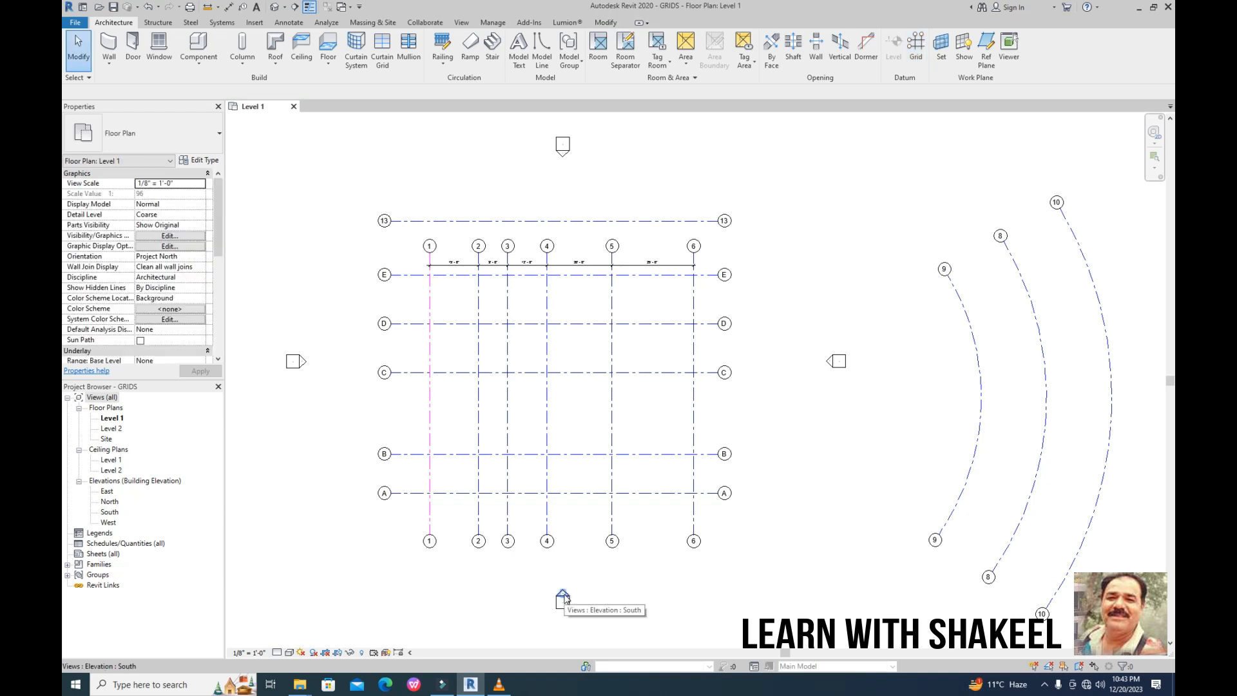
Step: Open the South building elevation from its marker in the plan and examine the existing level heads
double_click(562, 594)
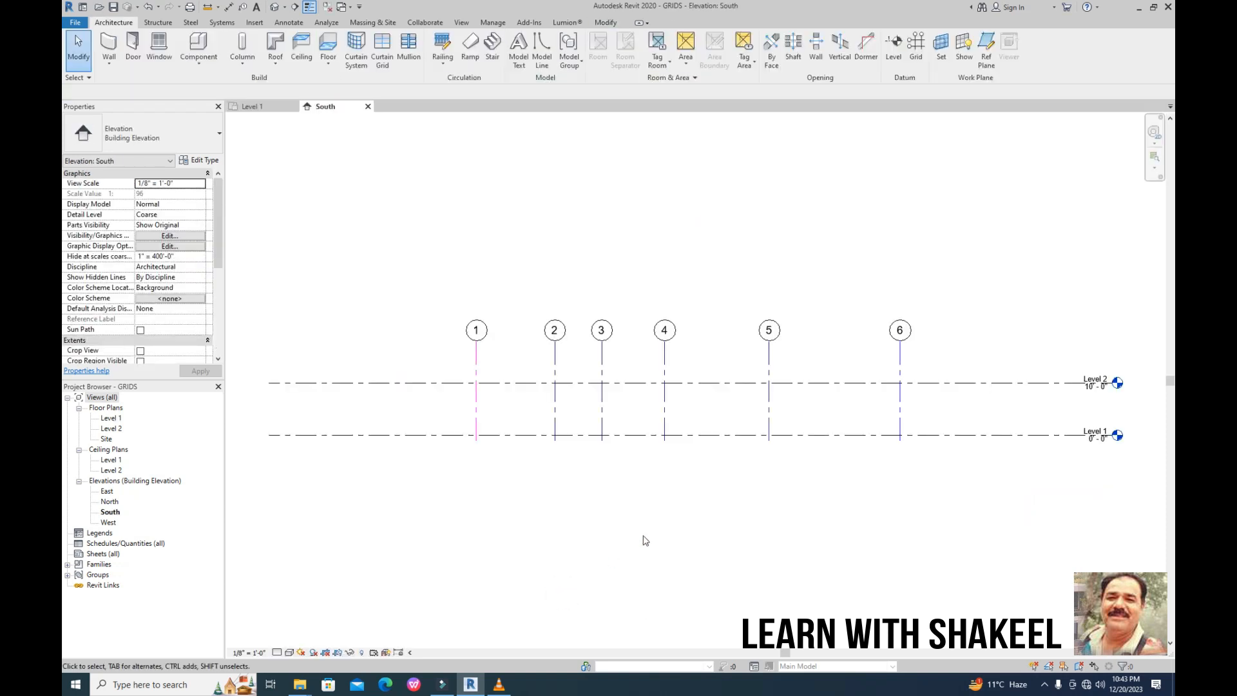
scroll(1101, 405, up, 4)
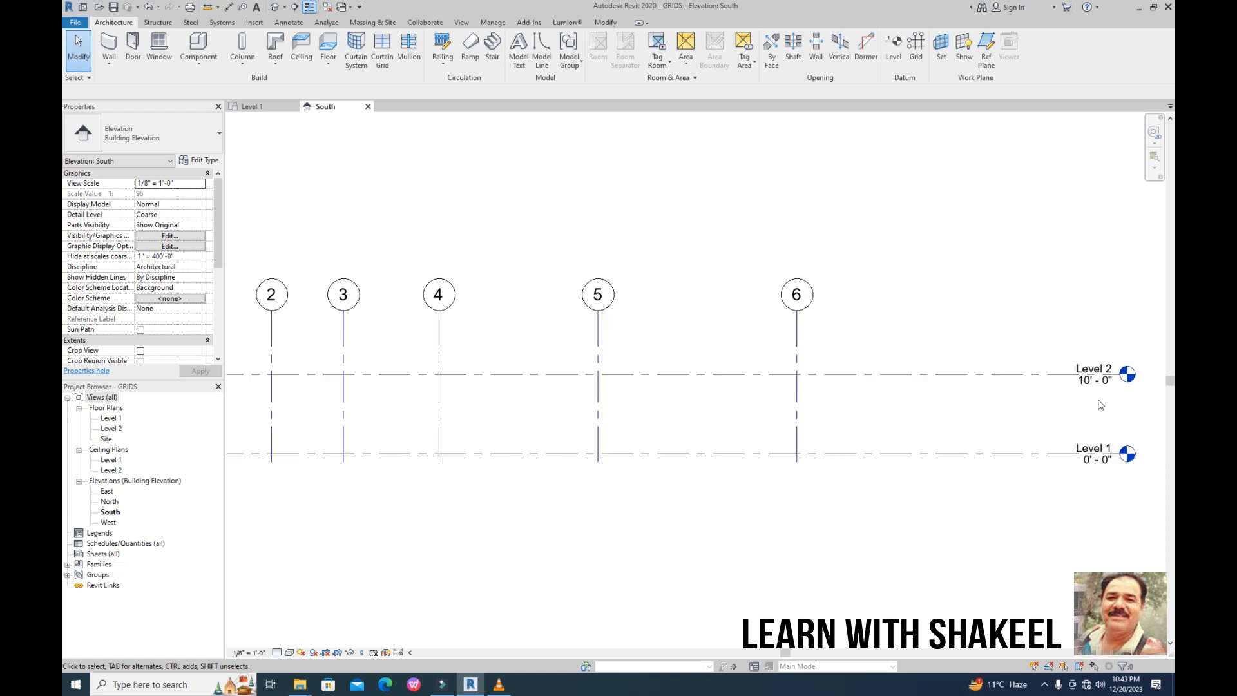
middle_drag(1102, 405, 905, 404)
scroll(905, 404, up, 1)
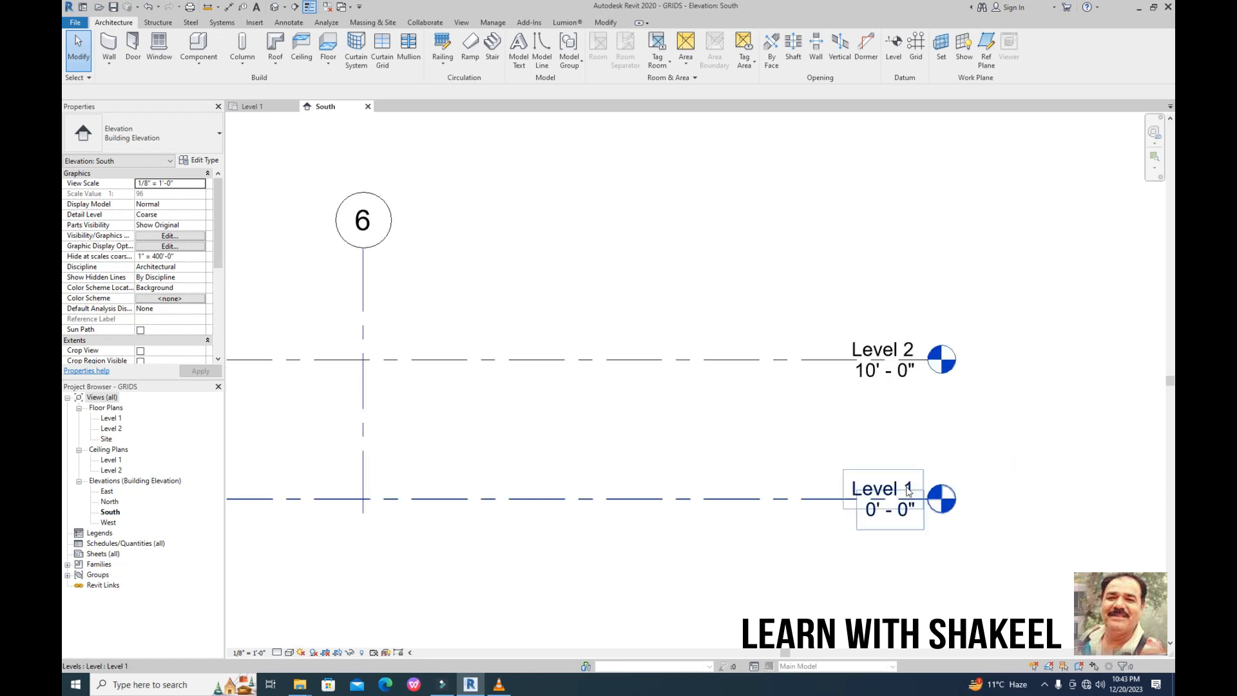
scroll(910, 433, down, 3)
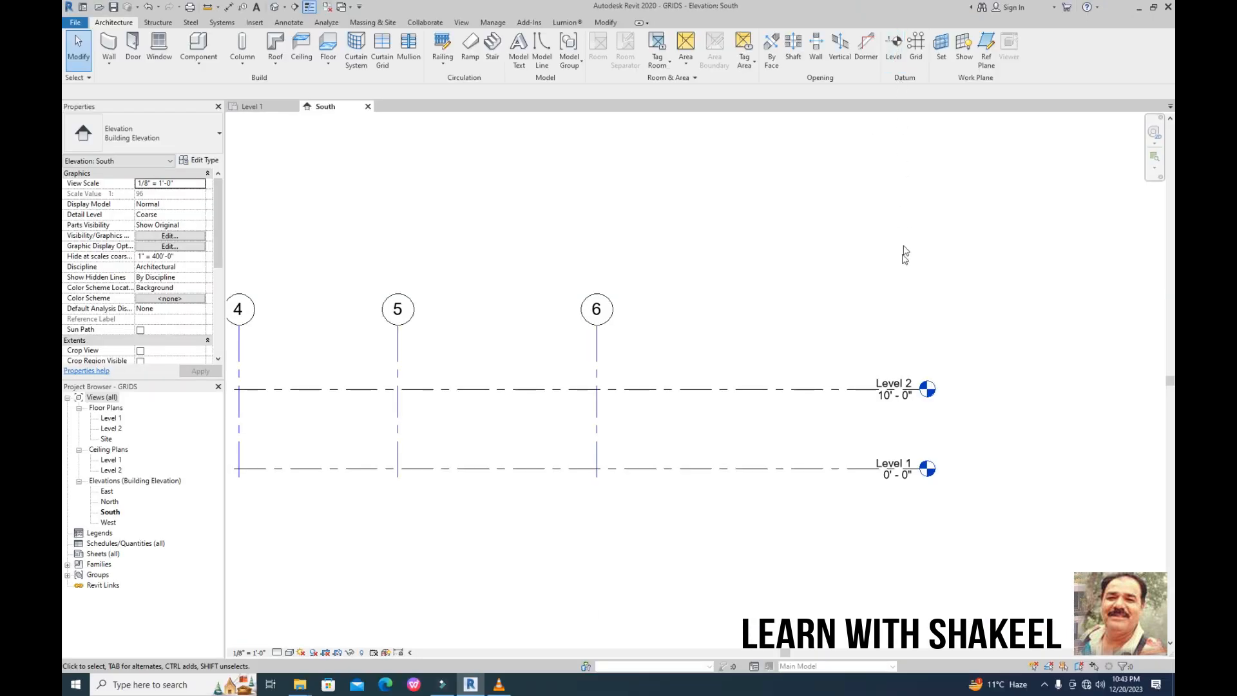
scroll(794, 350, down, 3)
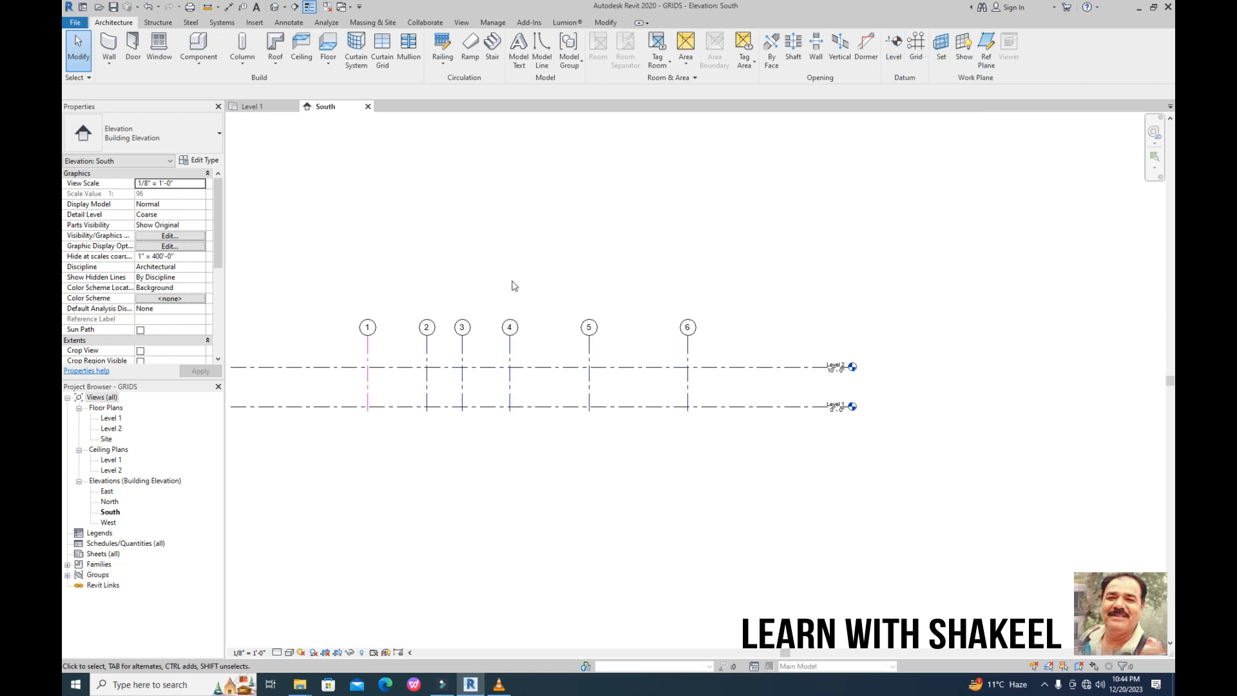
Step: Draw a new level about 13'-0" above Level 2, with both ends aligned to the existing levels
click(896, 47)
scroll(505, 285, down, 1)
middle_drag(418, 294, 674, 298)
scroll(567, 301, up, 1)
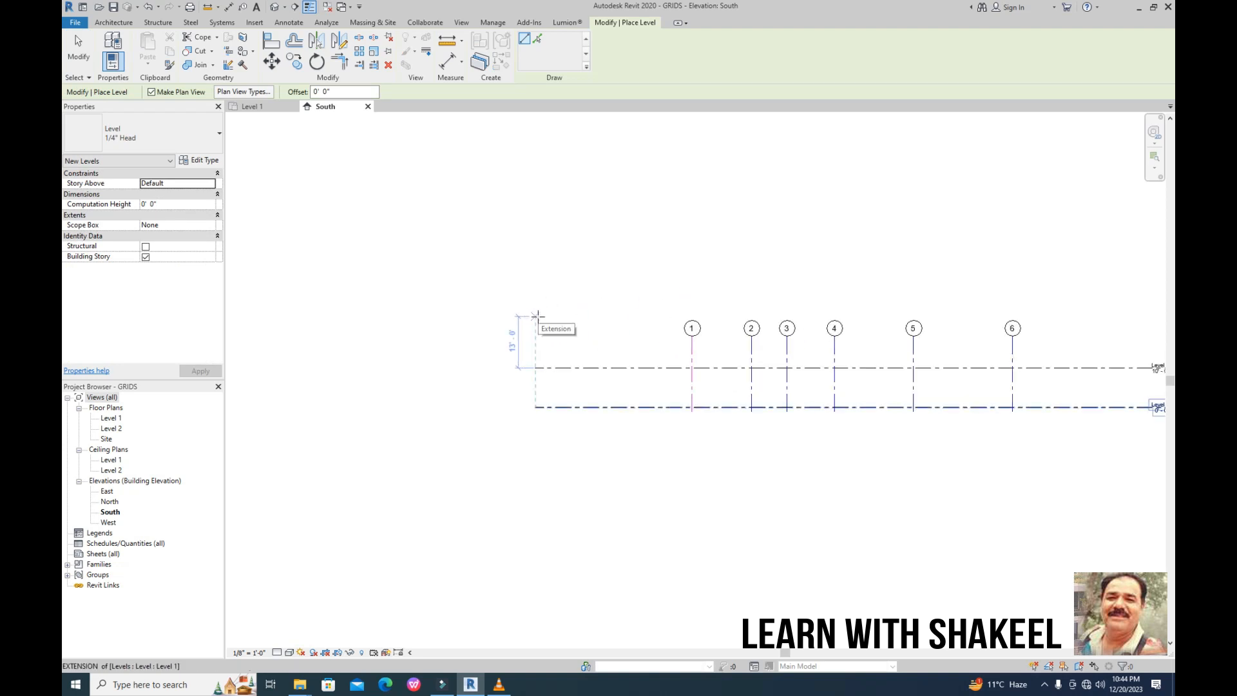
click(536, 316)
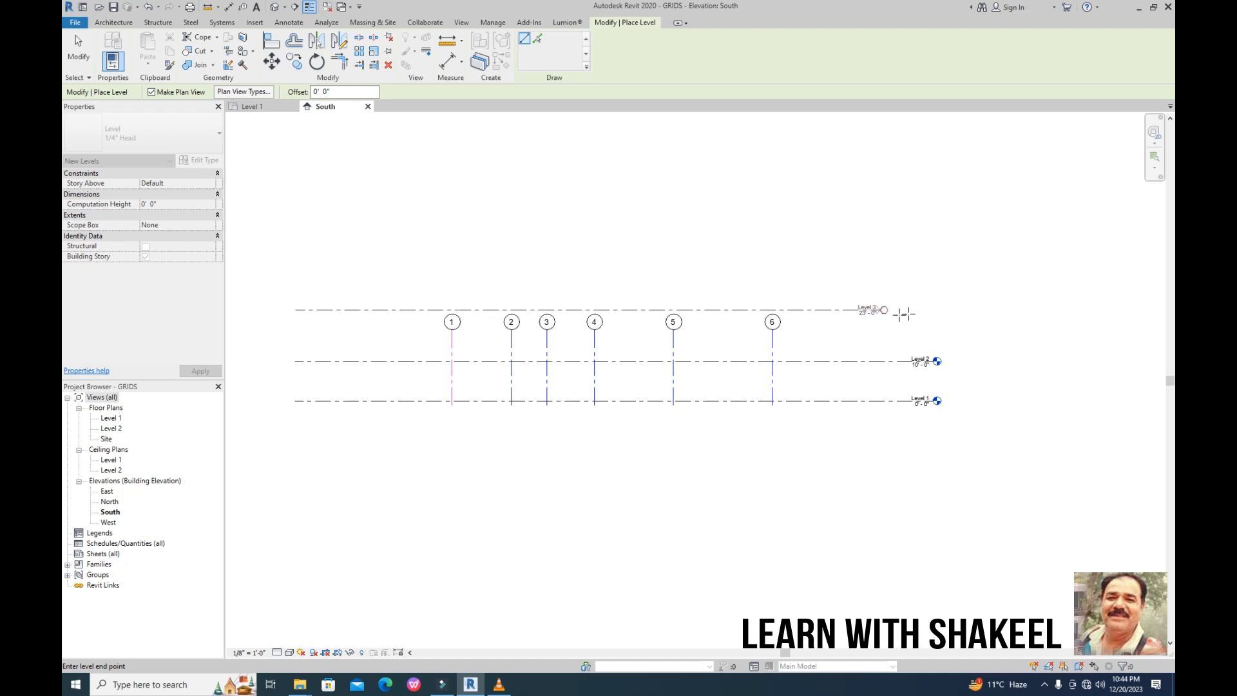
click(933, 404)
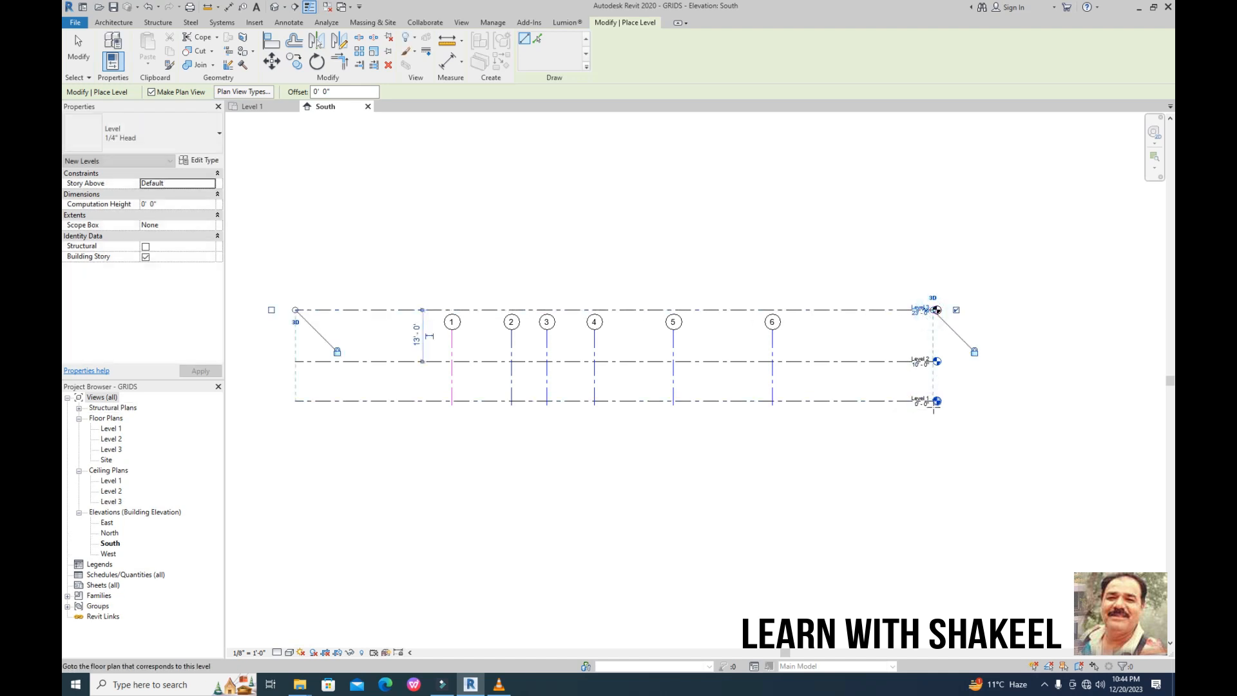
scroll(934, 404, up, 3)
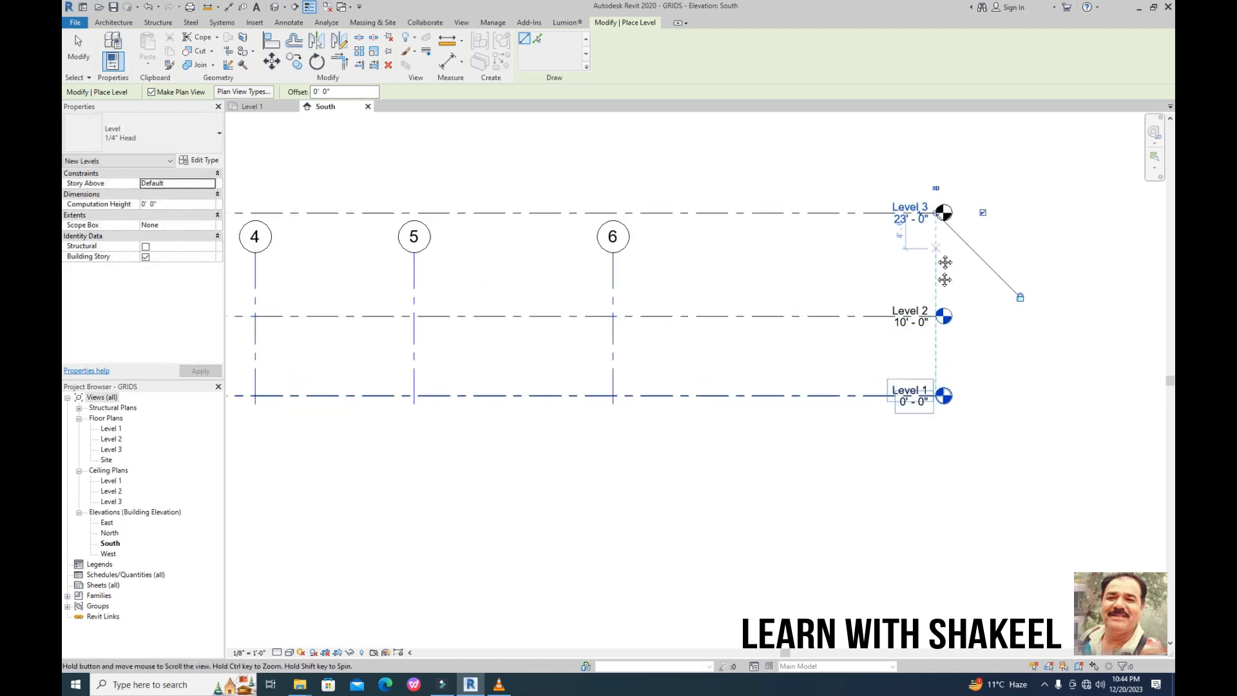
middle_drag(945, 262, 936, 363)
scroll(908, 328, up, 1)
Step: Draw another level 15' above Level 3, aligned with the ends of the levels below
scroll(911, 332, down, 2)
scroll(909, 339, down, 2)
middle_drag(734, 356, 1002, 374)
scroll(672, 356, up, 1)
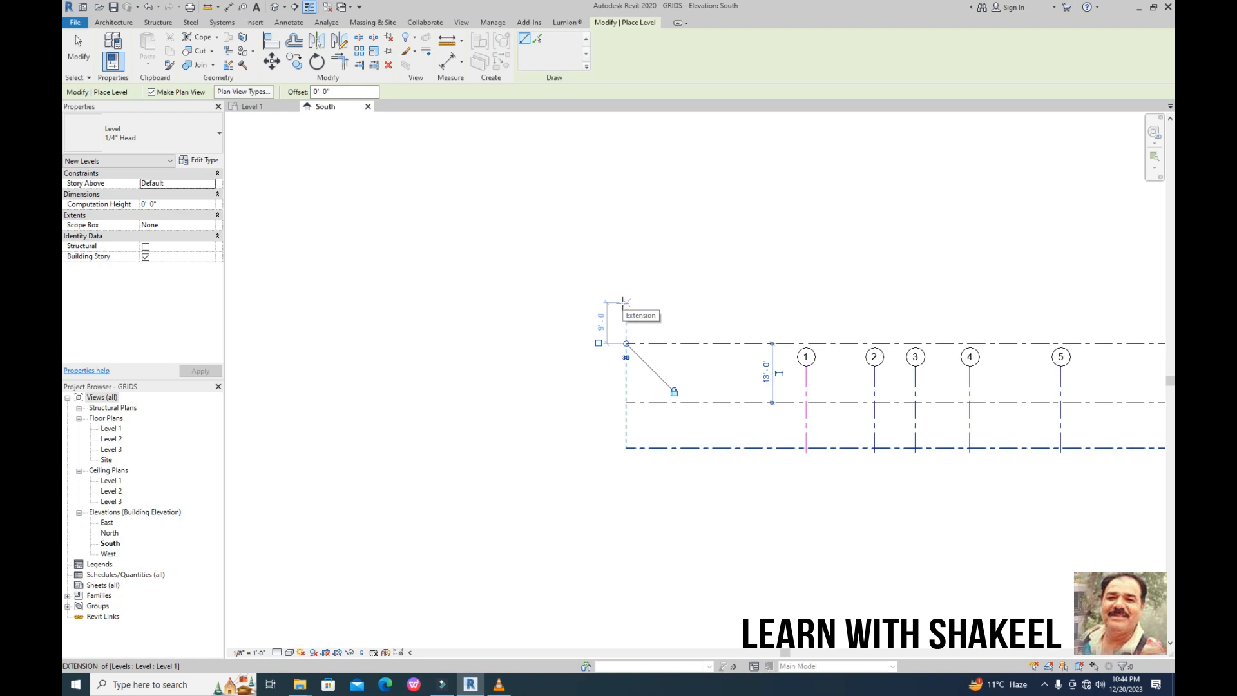
text(15)
key(Return)
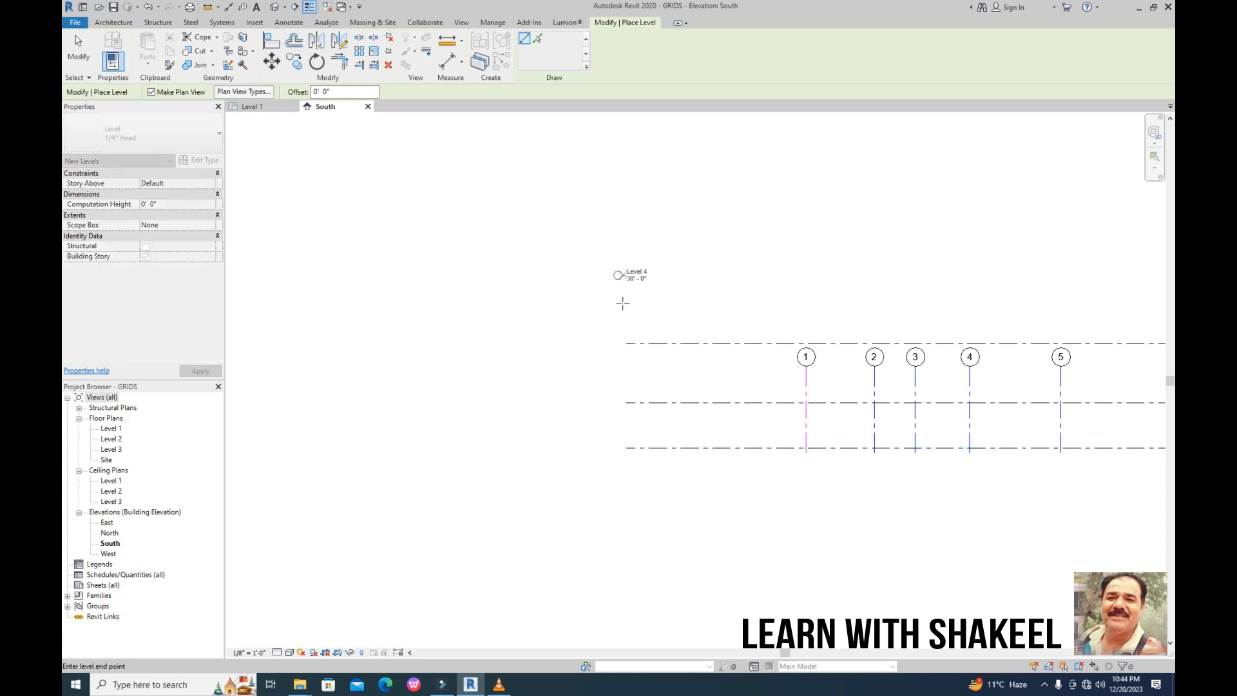
middle_drag(783, 289, 512, 296)
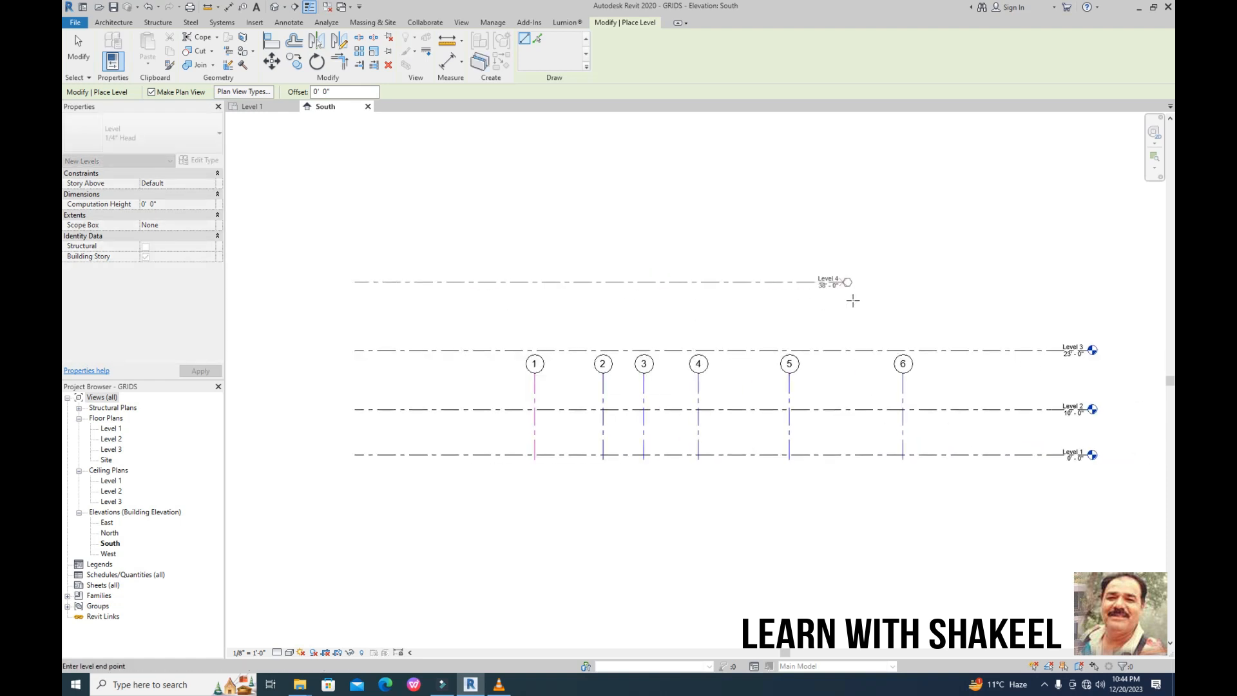
middle_drag(852, 300, 715, 298)
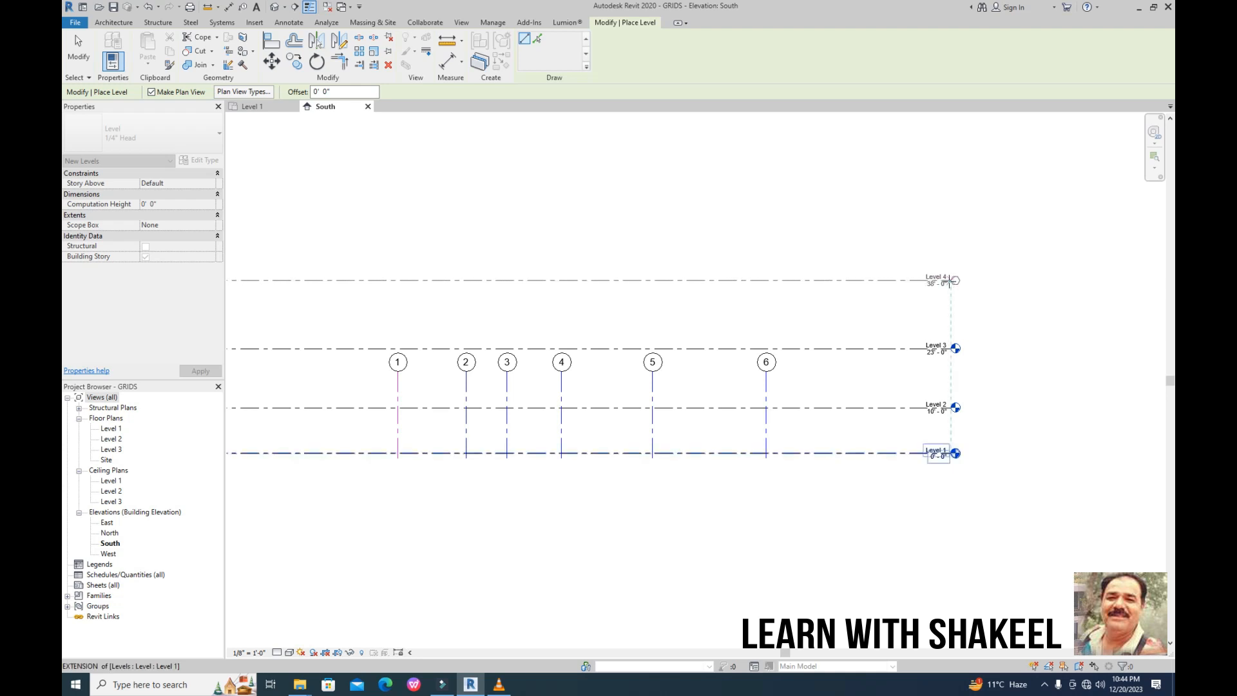
click(950, 280)
scroll(939, 288, up, 5)
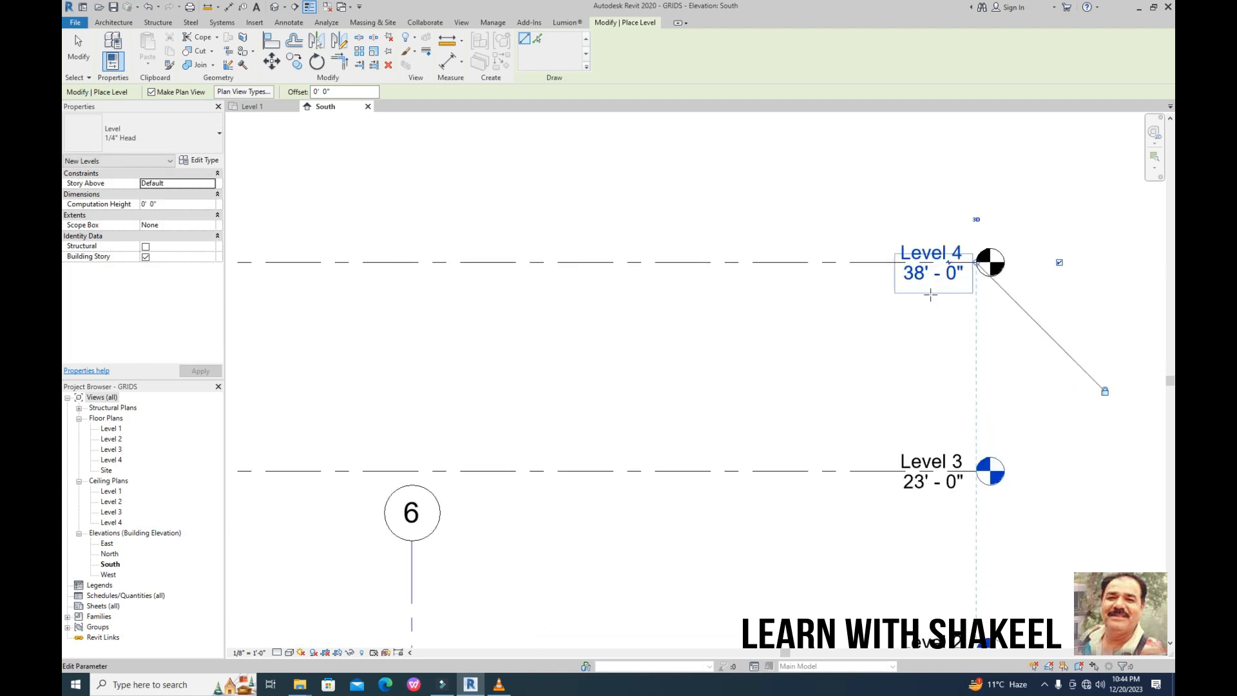
Step: Create a level 10' above Level 4 by picking that level's line with a 10' offset
scroll(931, 294, down, 8)
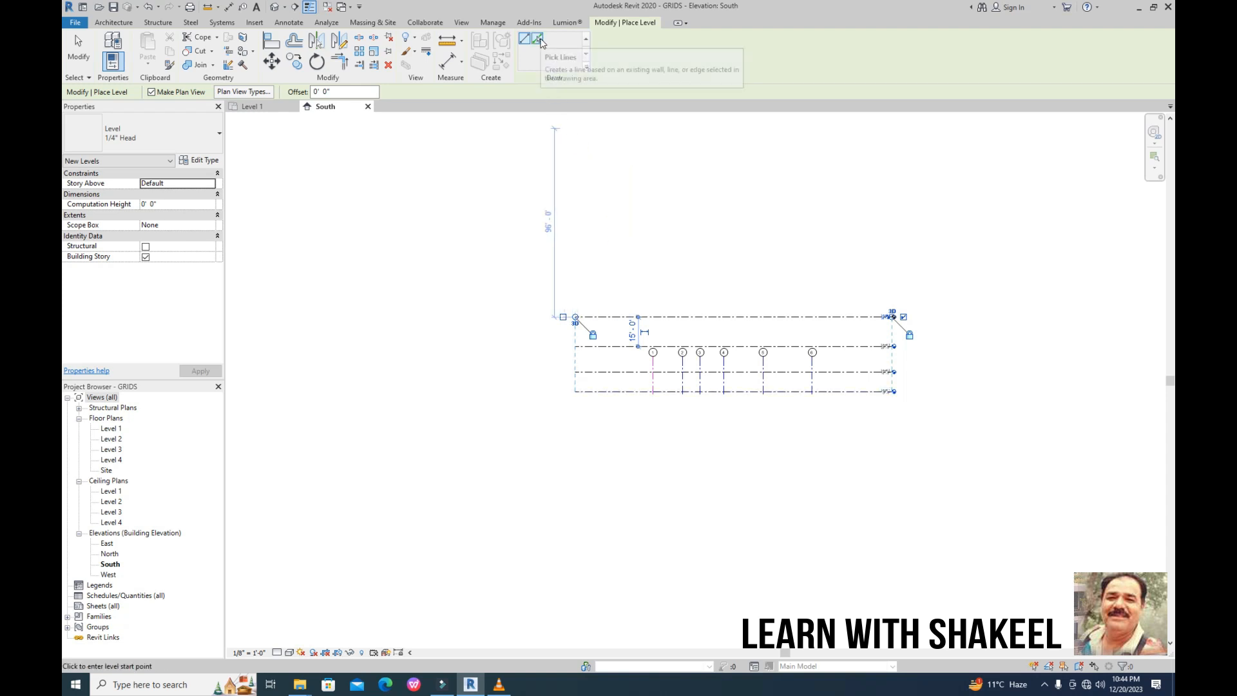
click(537, 39)
click(333, 94)
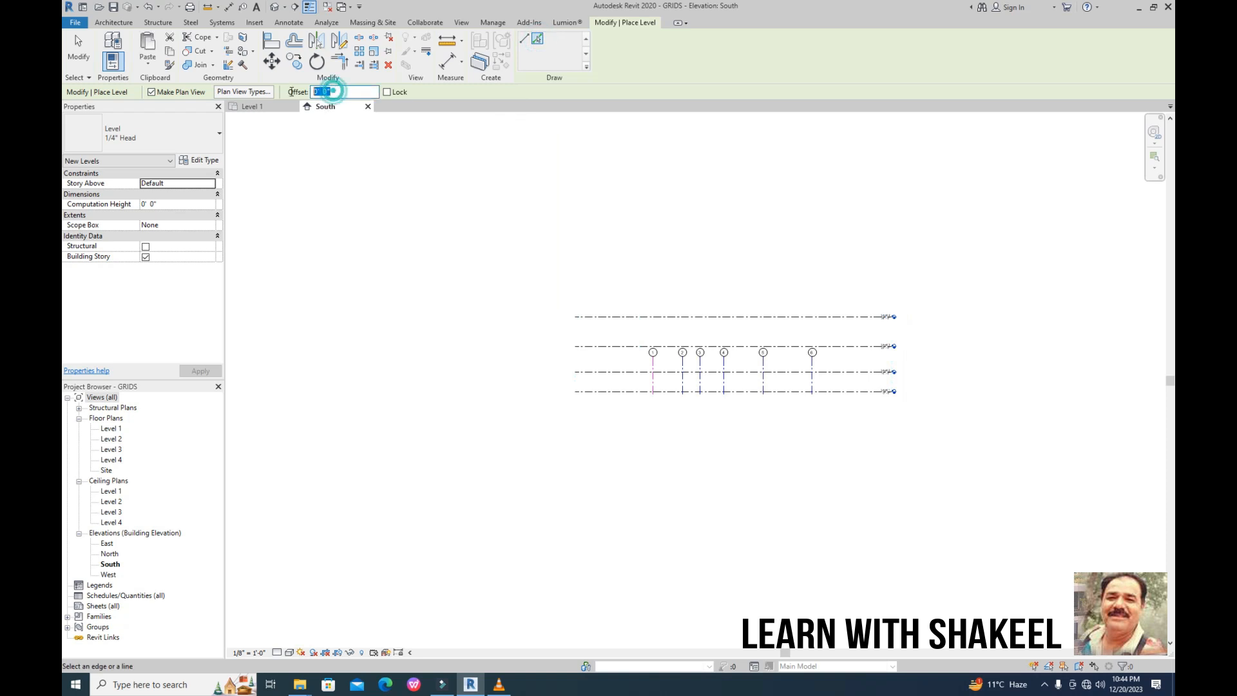
text(10)
click(592, 316)
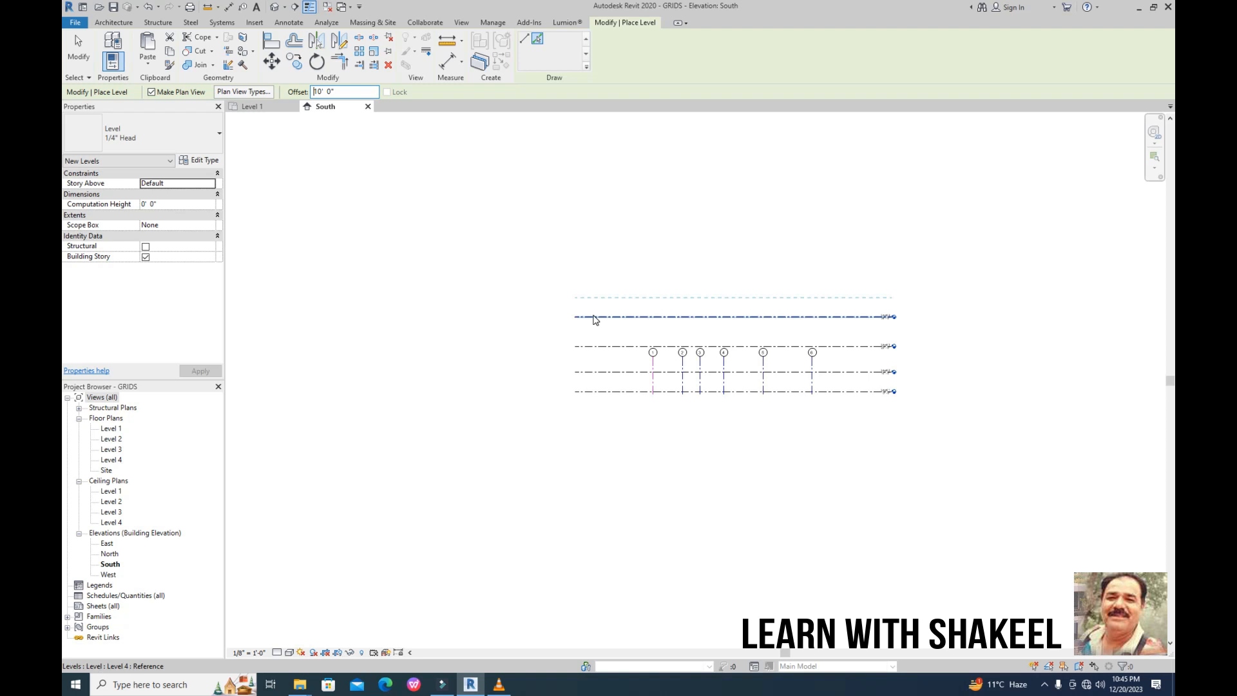
scroll(892, 310, up, 7)
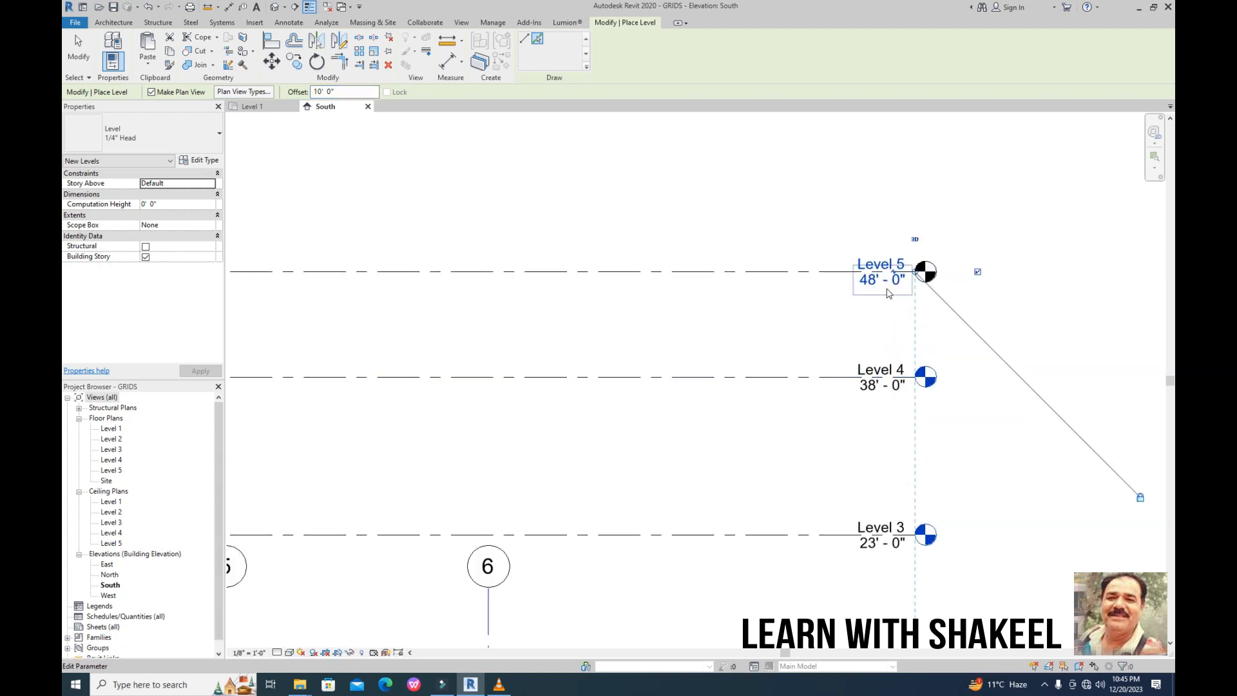
Step: Create a level 15' above Level 5 by changing the pick-line offset to 15' and picking Level 5
scroll(386, 228, down, 5)
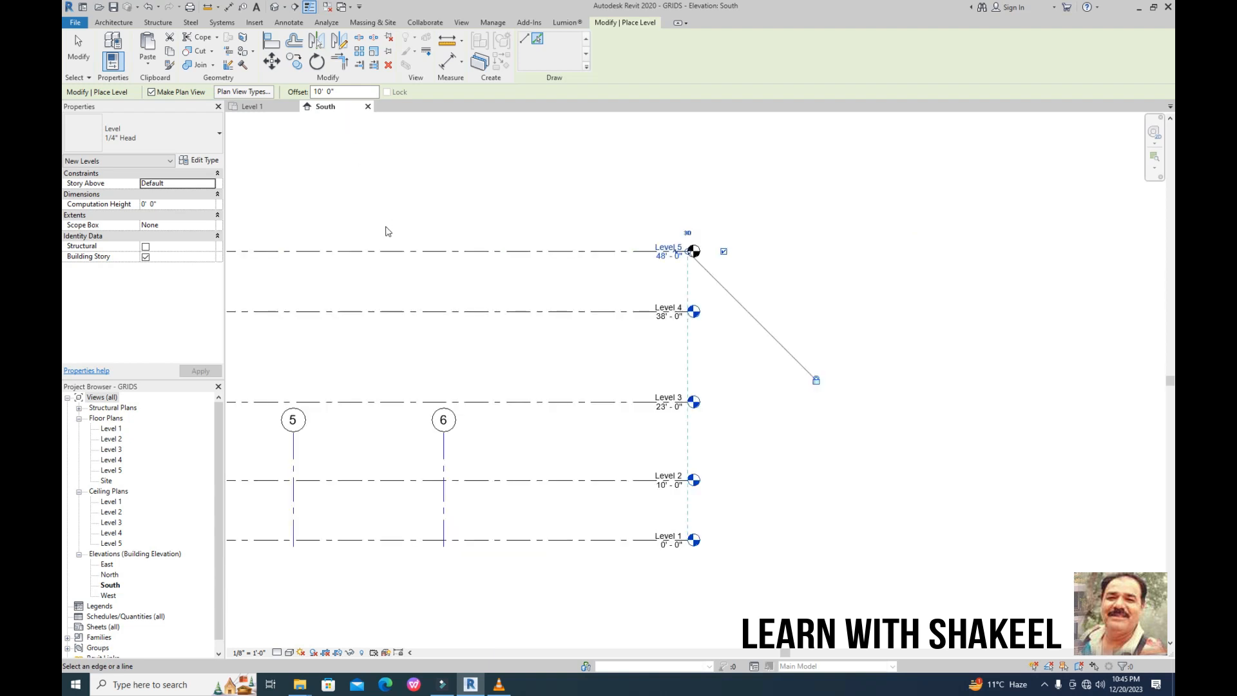
drag(336, 91, 311, 92)
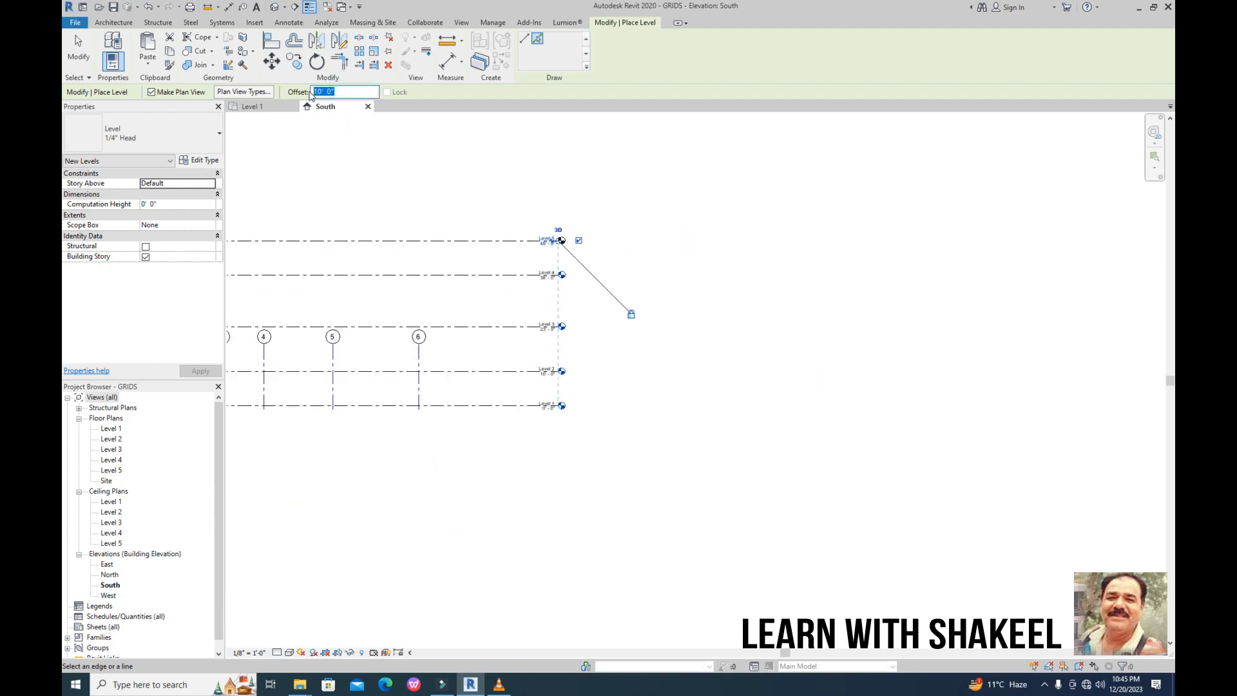
text(15)
scroll(298, 221, down, 6)
middle_drag(298, 225, 549, 269)
scroll(486, 272, up, 3)
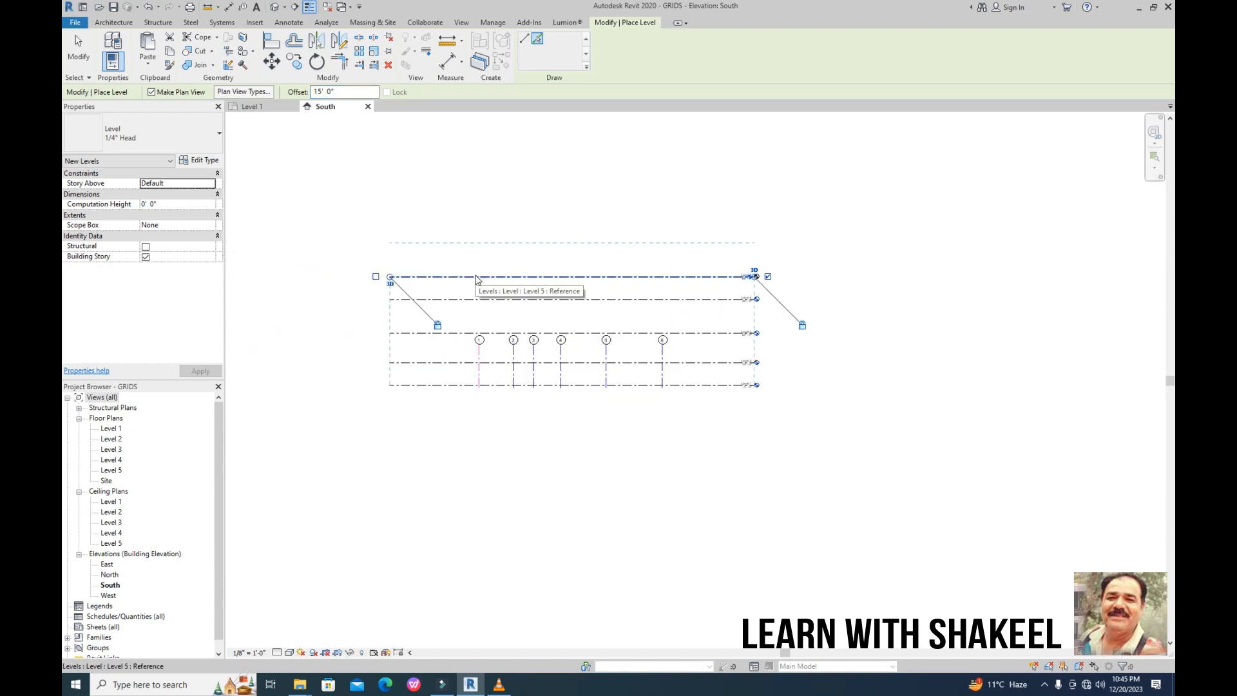
click(477, 278)
scroll(767, 258, up, 5)
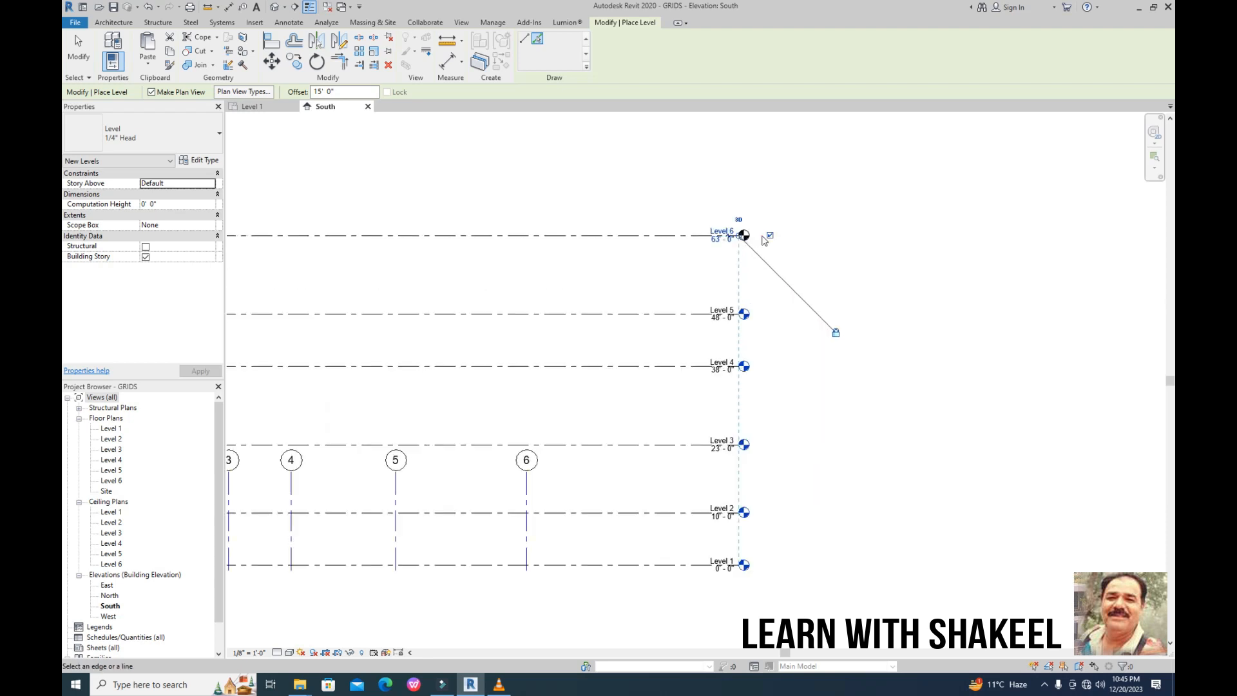
scroll(756, 288, down, 6)
scroll(744, 255, up, 3)
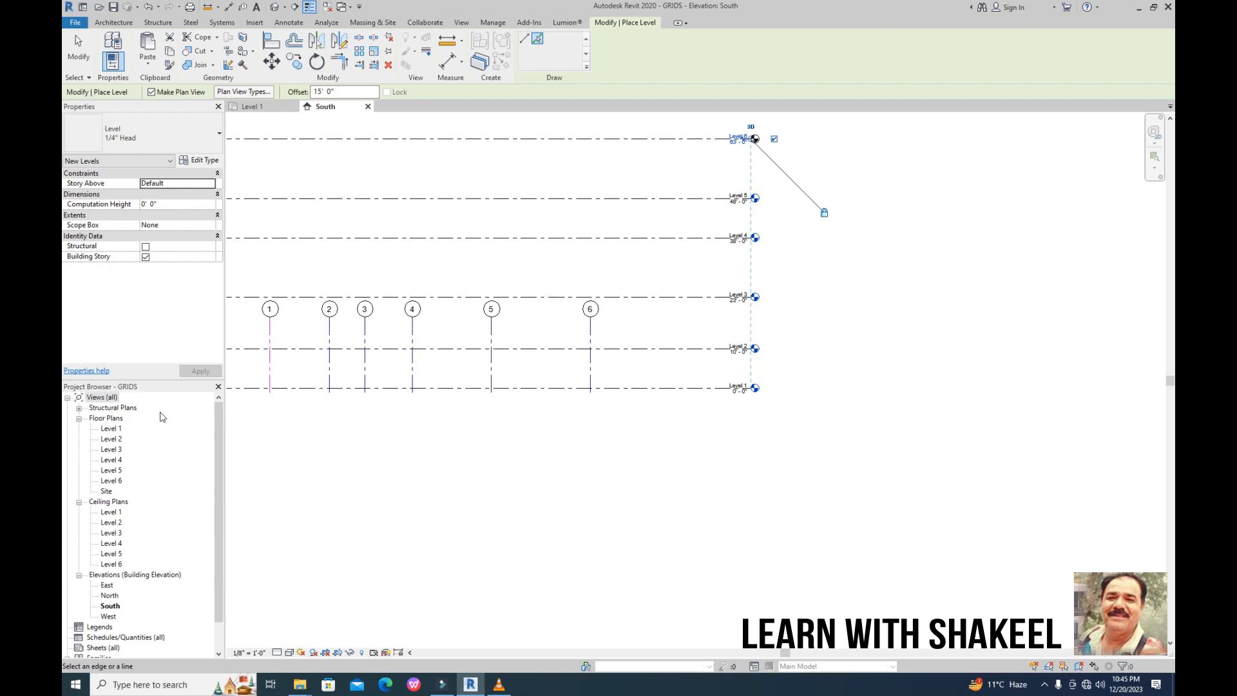
Step: Dock the Properties palette at full height on the side of the drawing area opposite the Project Browser
drag(106, 106, 1133, 115)
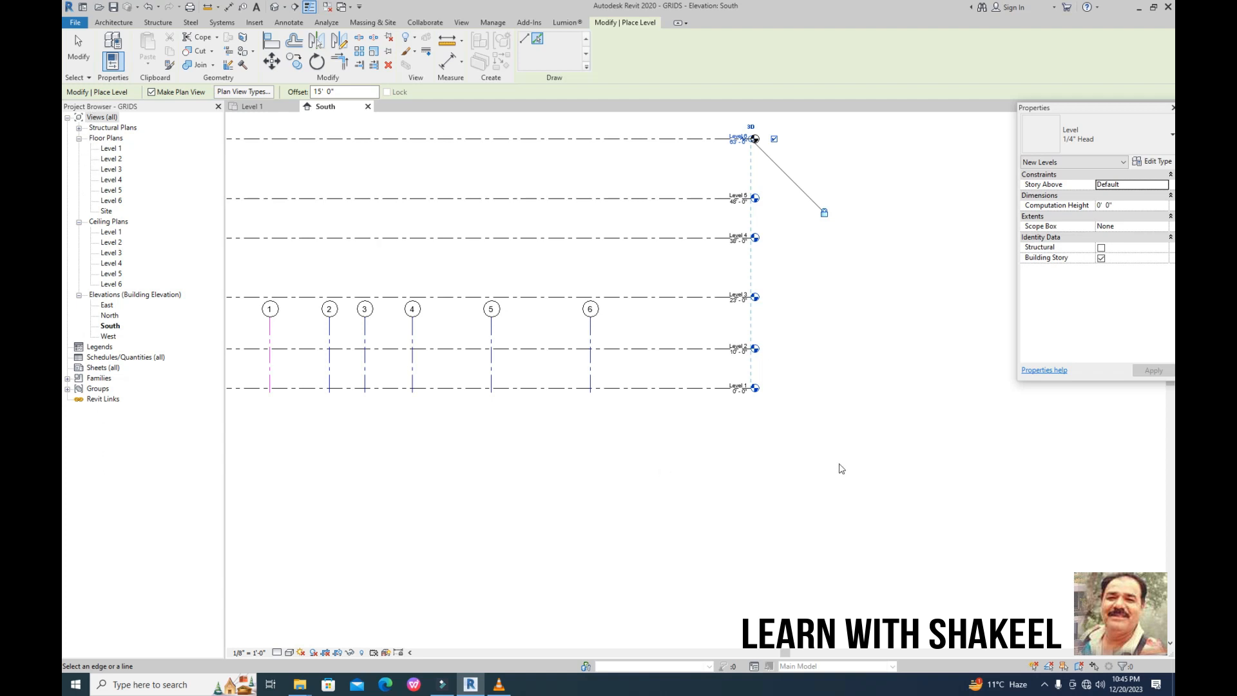
drag(1127, 380, 1134, 657)
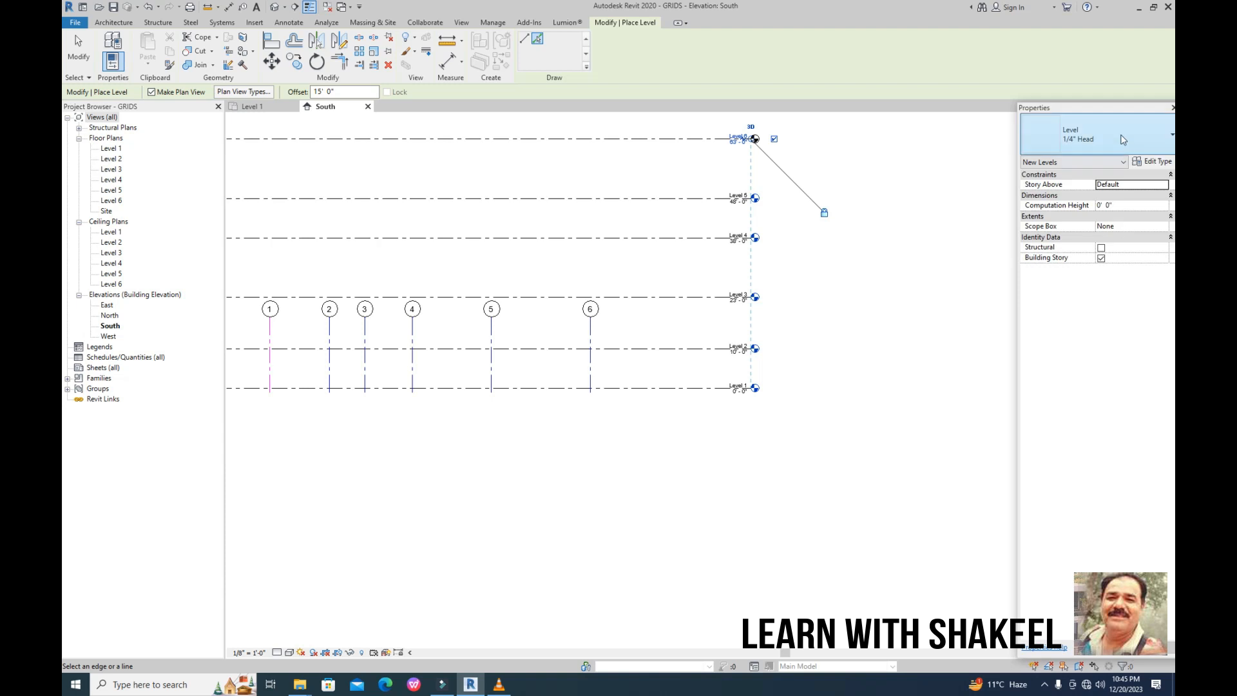
drag(1123, 108, 1115, 107)
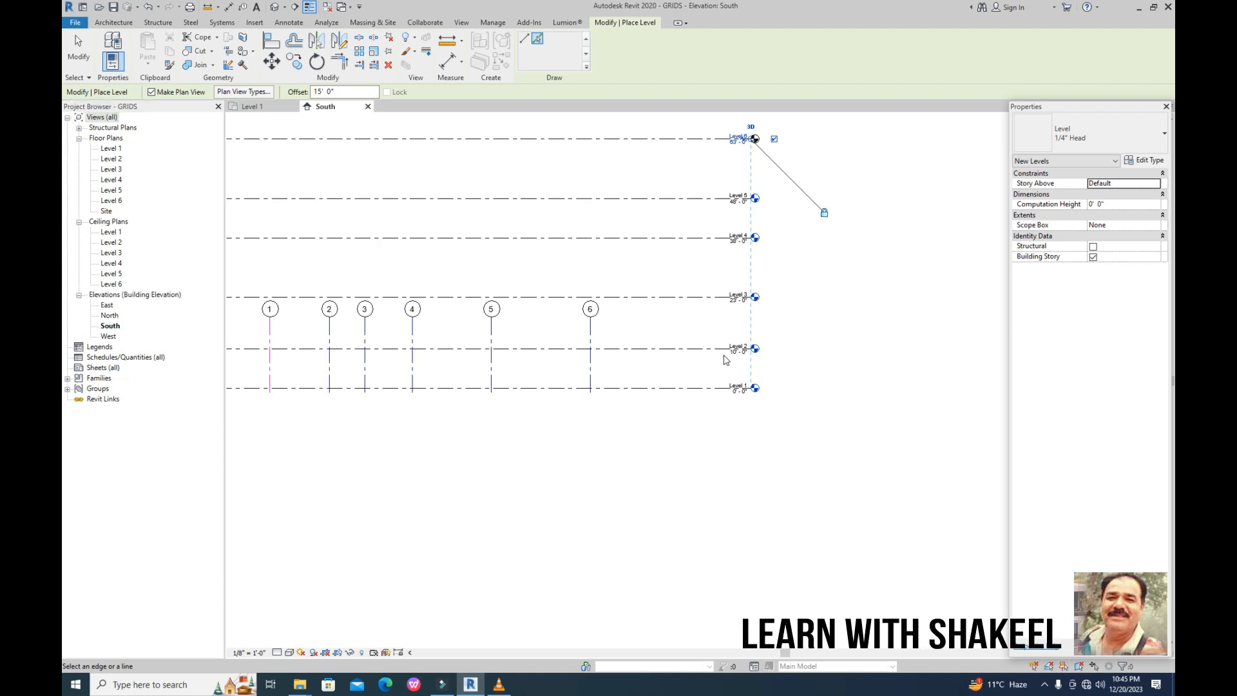
scroll(726, 359, down, 2)
mouse_move(680, 340)
middle_down()
mouse_move(828, 362)
mouse_move(867, 389)
middle_up()
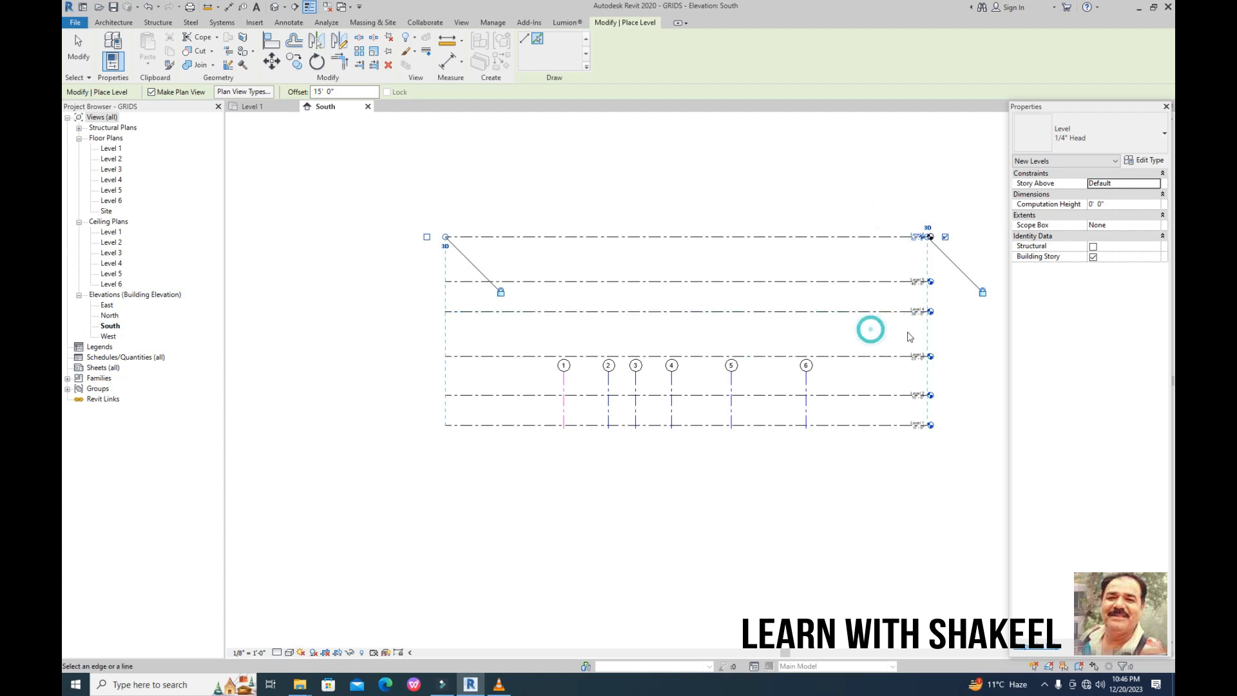
scroll(942, 383, up, 5)
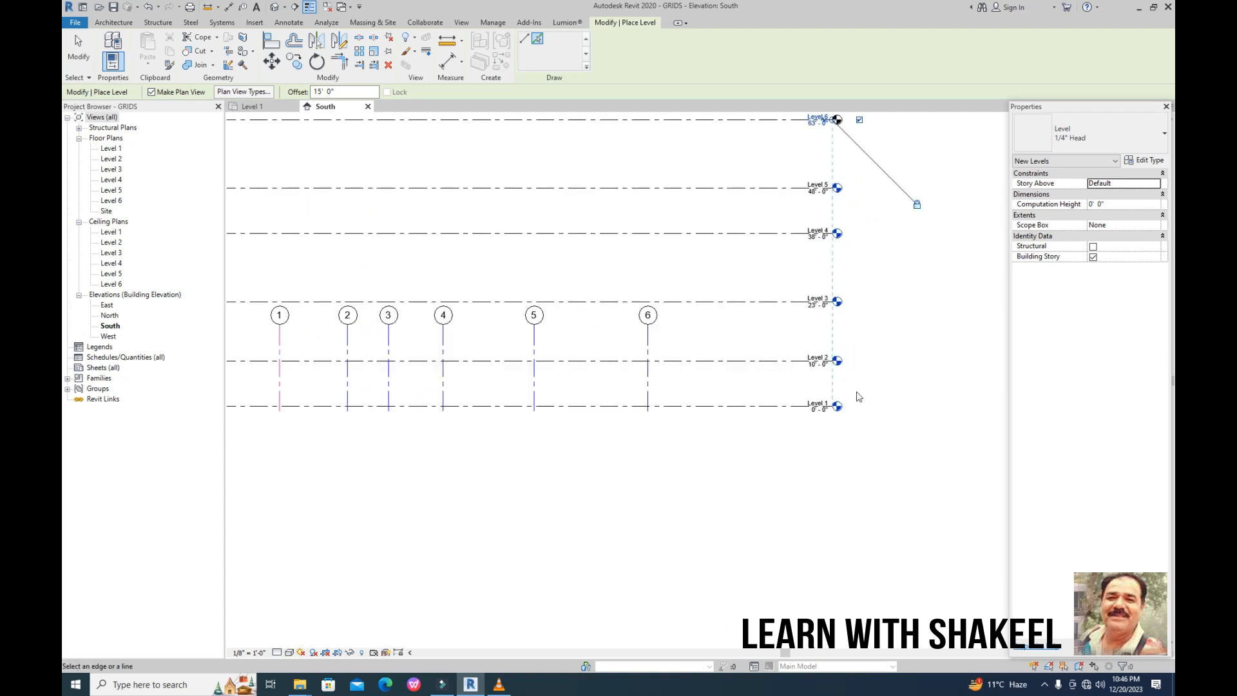
Step: Create a level 15' above Level 1 by picking Level 1's line with the 15' offset
scroll(828, 413, up, 1)
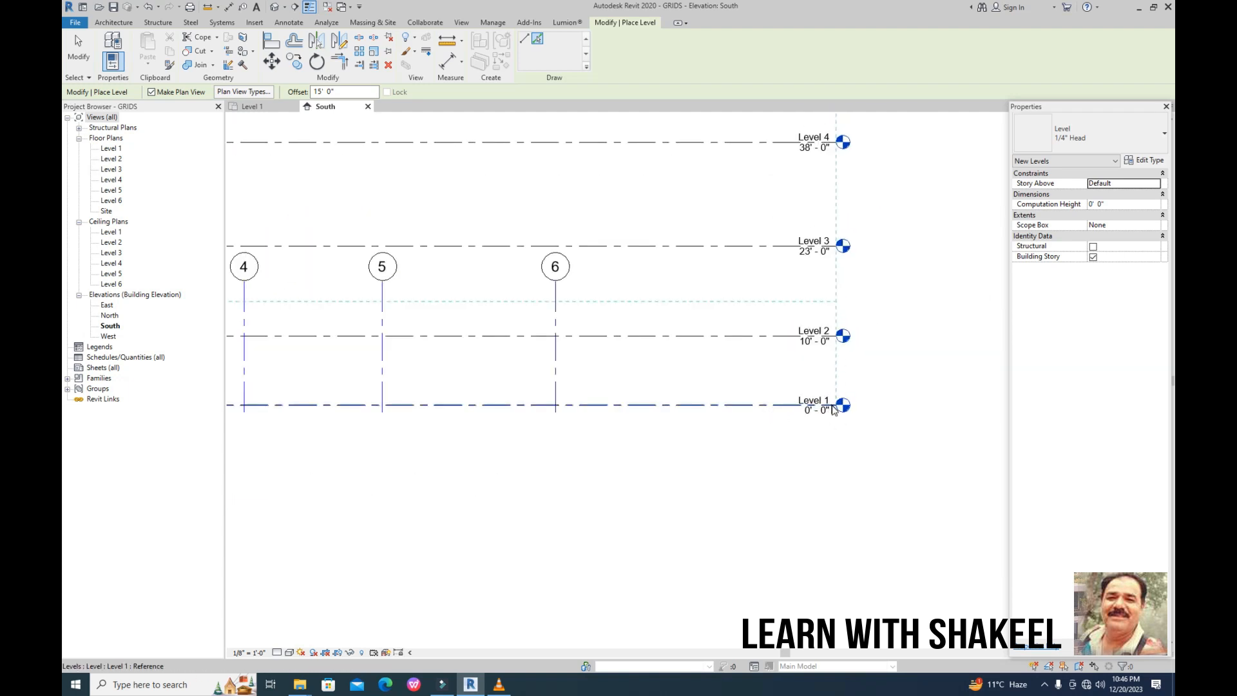
scroll(832, 412, down, 2)
click(794, 408)
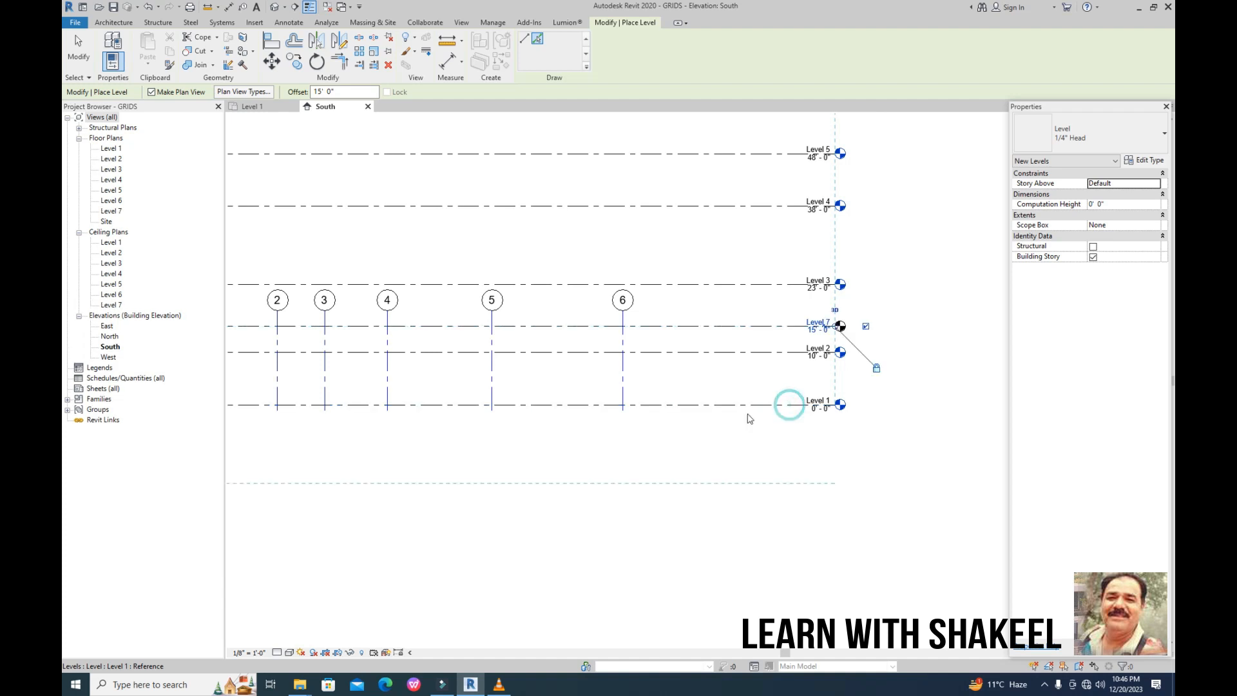
scroll(646, 417, down, 2)
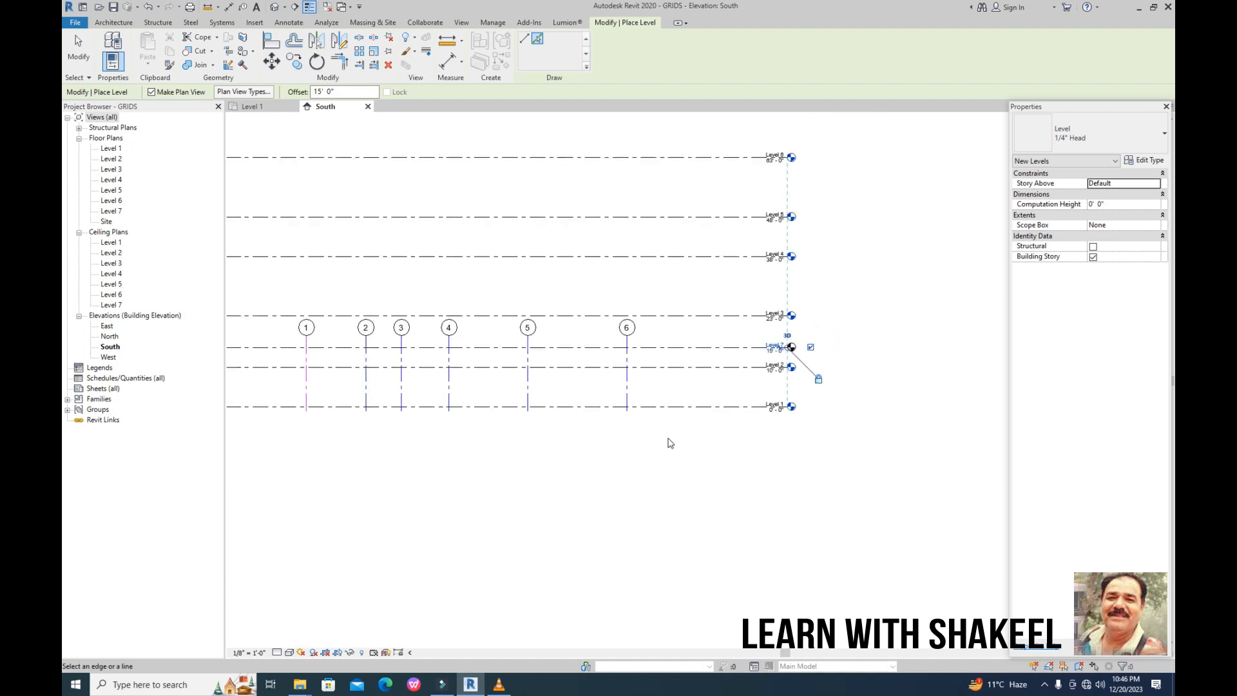
Step: Finish placing levels and delete Level 7 together with its associated views
key(Escape)
key(Escape)
click(741, 353)
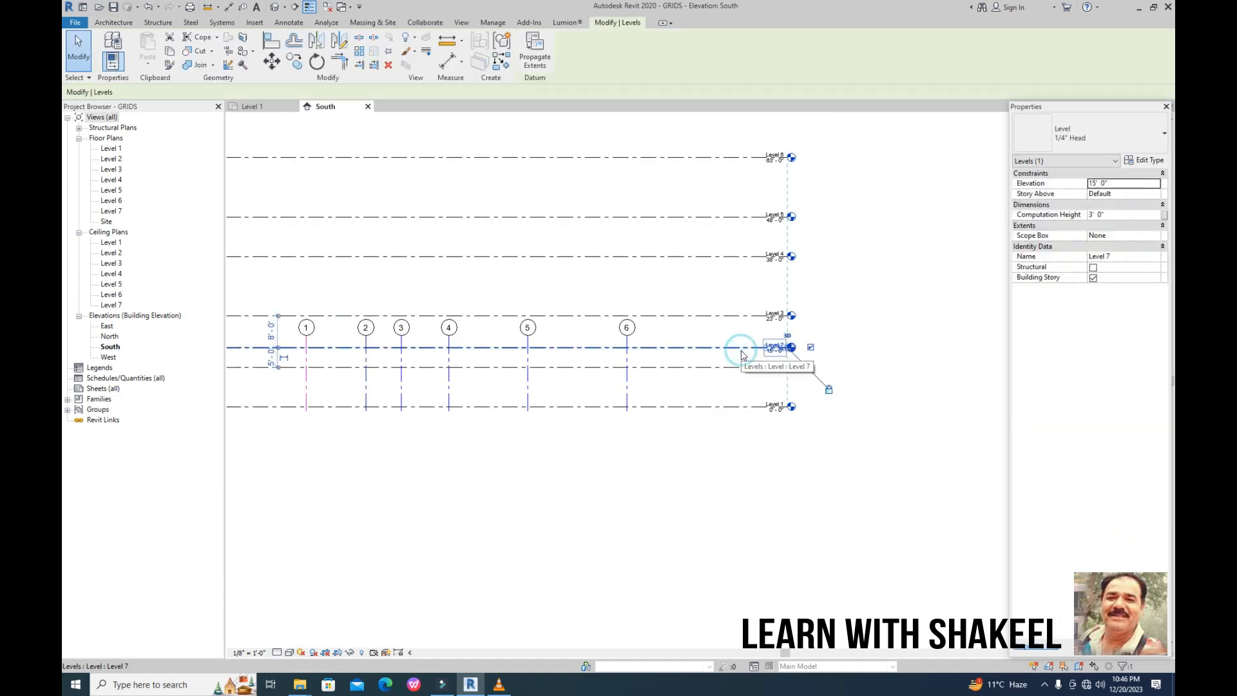
key(Delete)
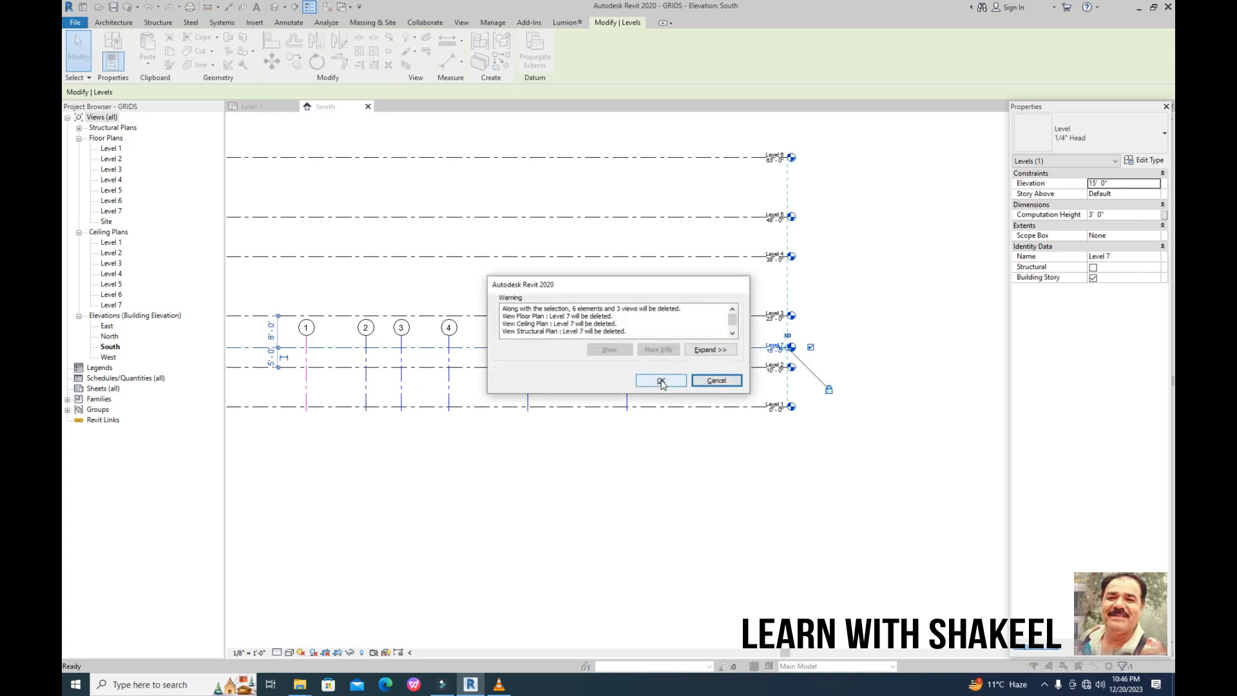
click(661, 381)
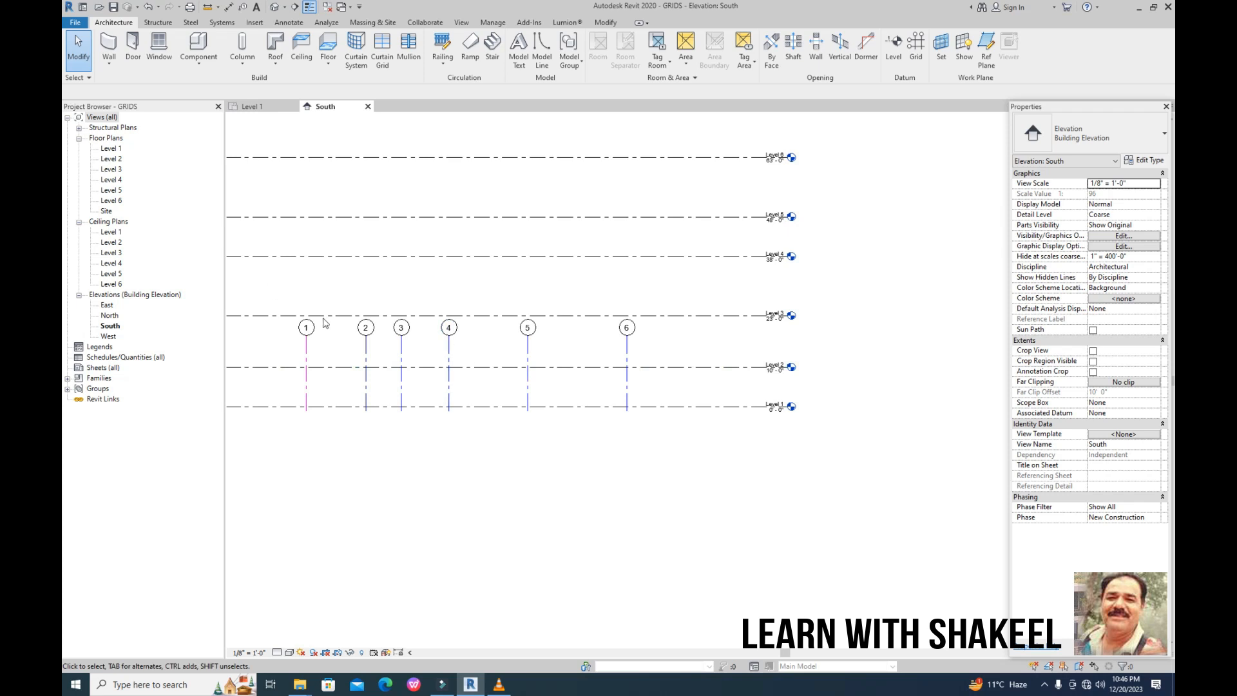
Step: Enable Symbol at End 1 Default in Level 1's type properties, keeping the End 2 symbol on, and apply it
scroll(728, 413, down, 3)
click(739, 410)
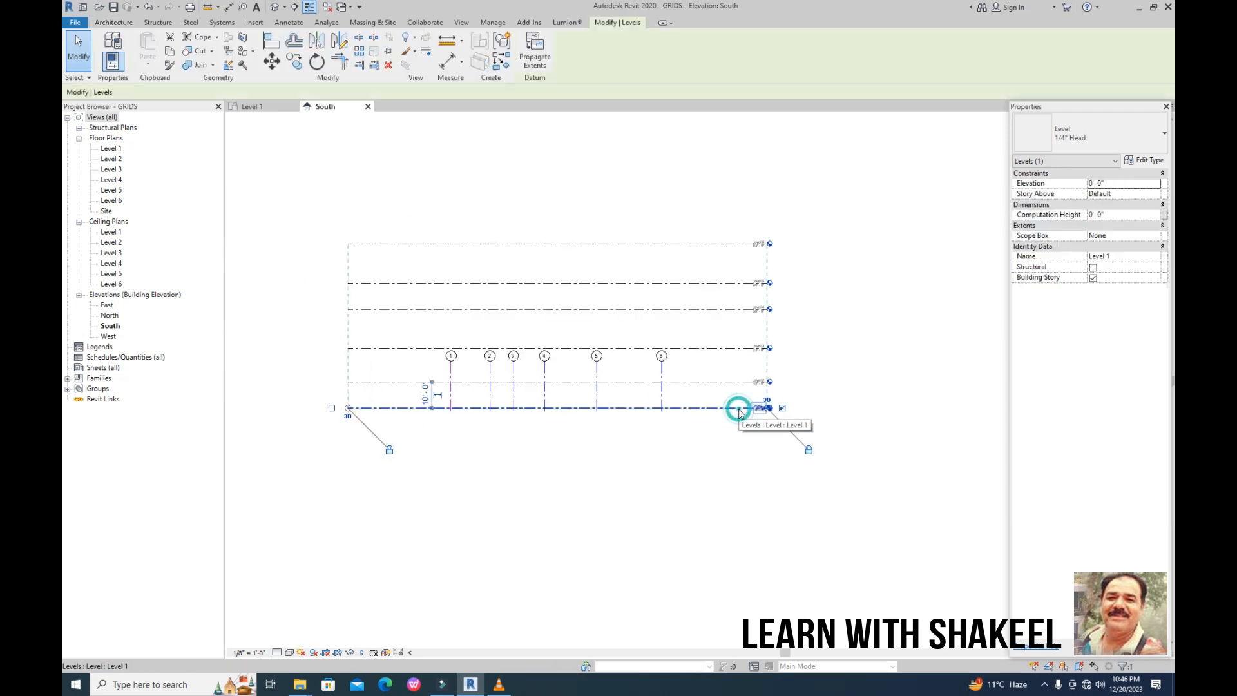
scroll(767, 408, up, 5)
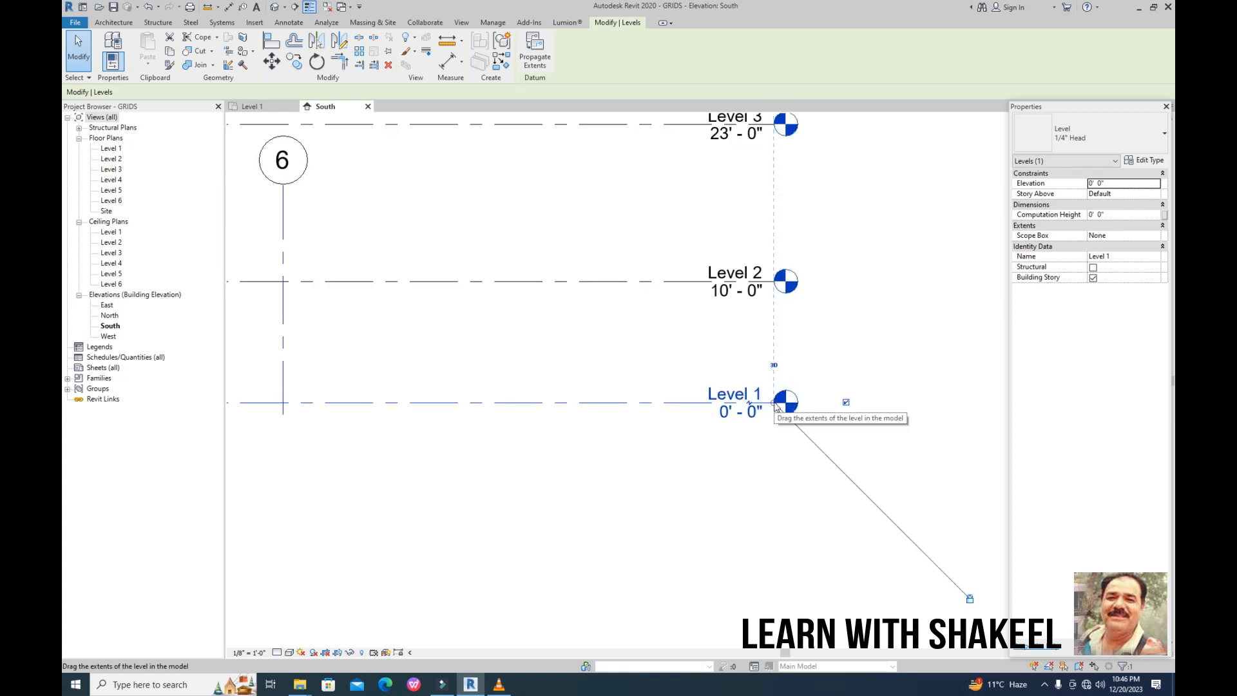
scroll(680, 402, down, 2)
scroll(633, 404, down, 2)
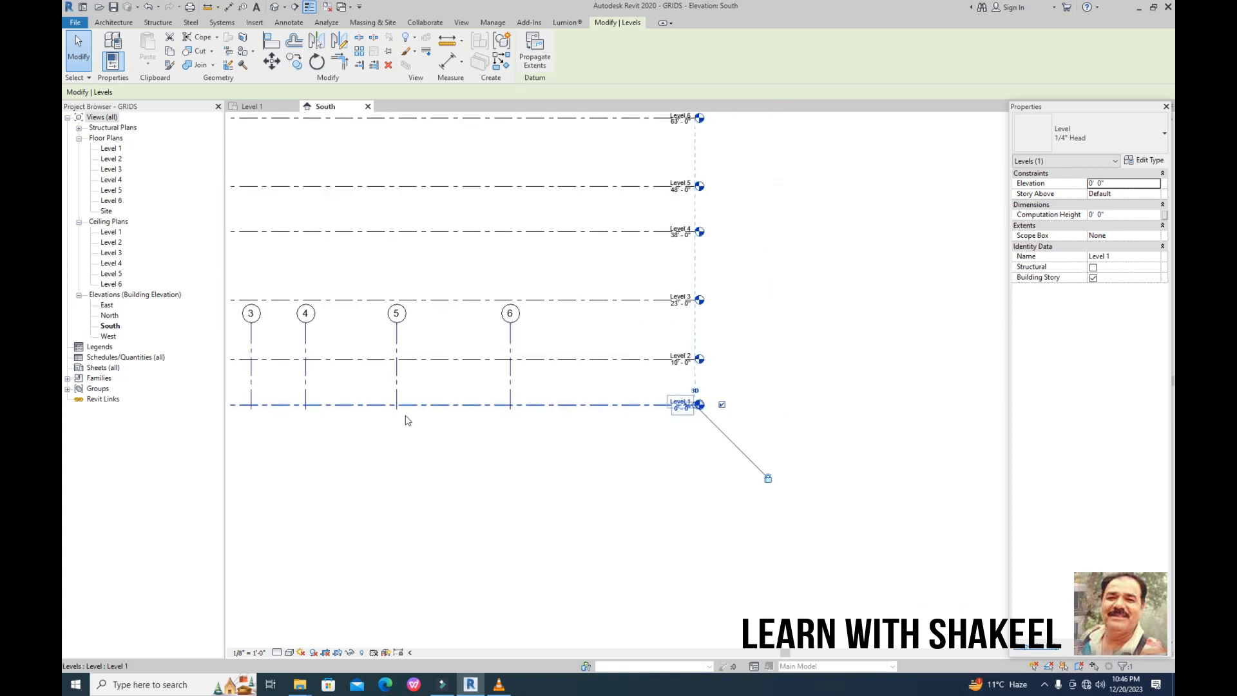
middle_drag(406, 419, 754, 428)
scroll(753, 428, down, 2)
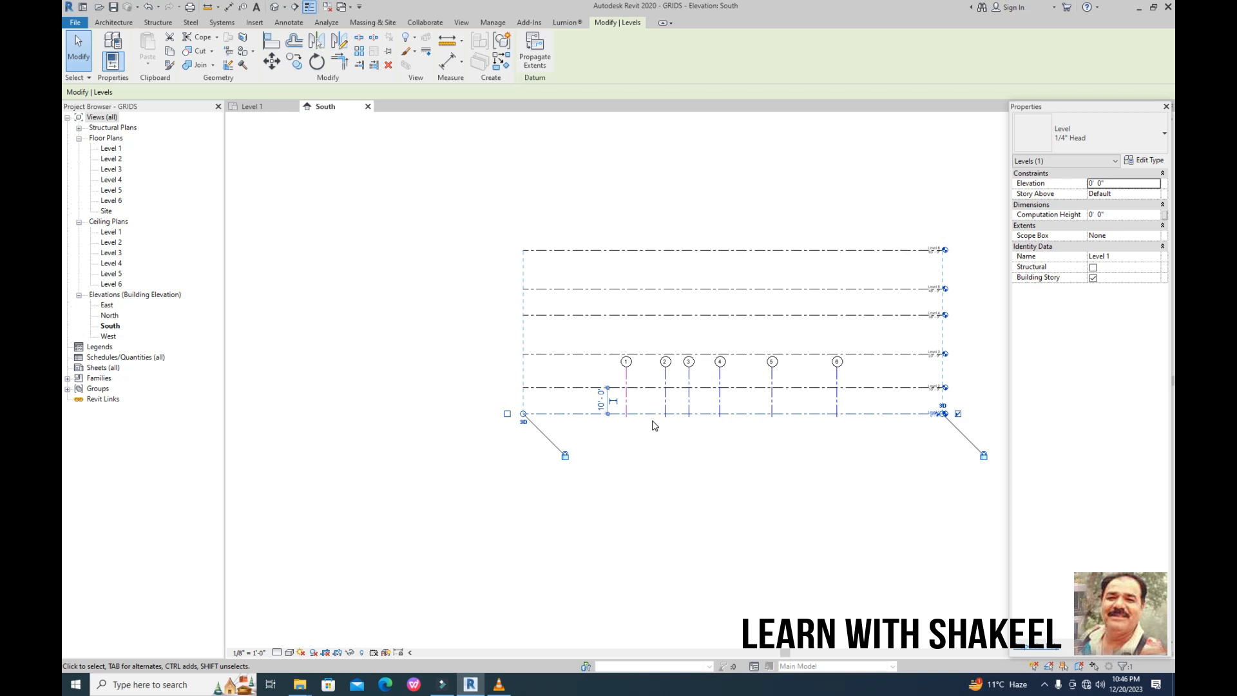
click(1148, 161)
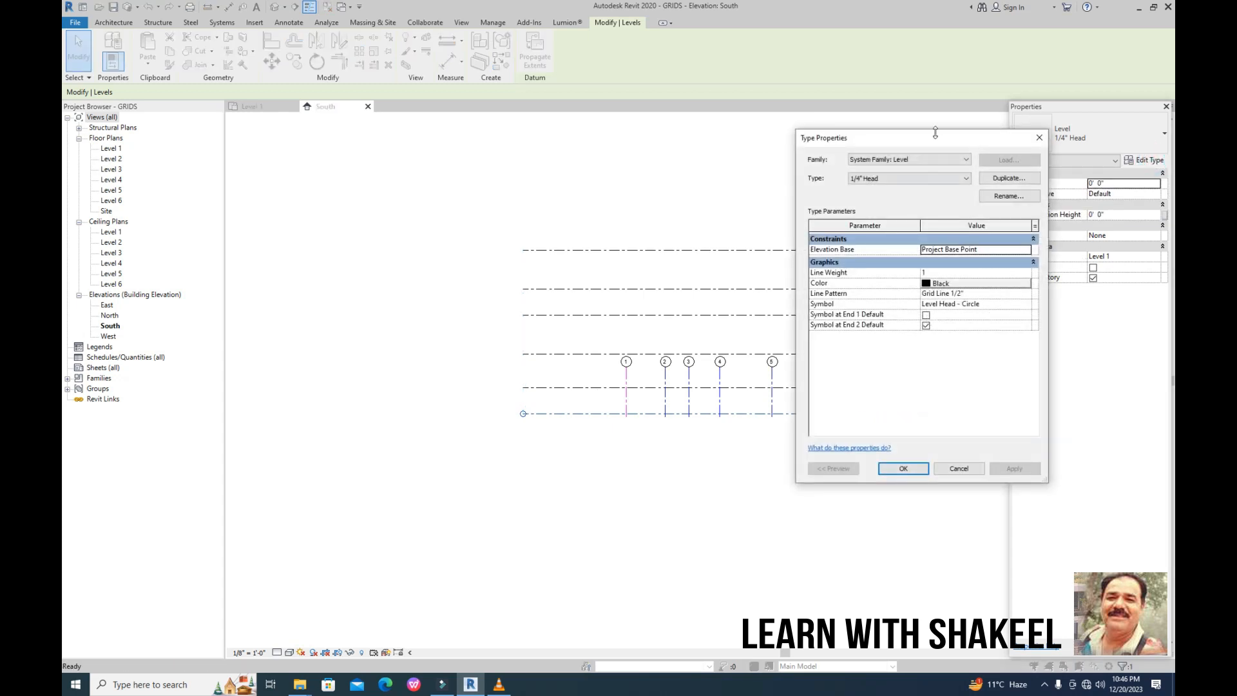
drag(934, 143, 348, 139)
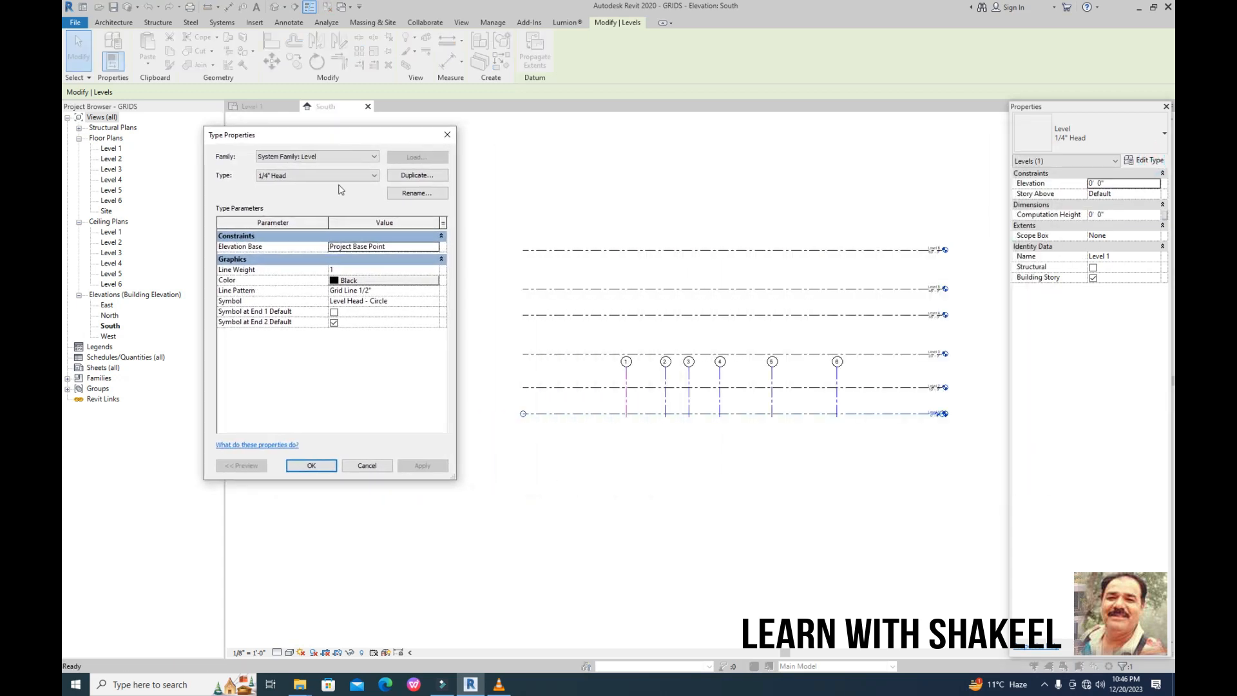
click(334, 322)
click(334, 312)
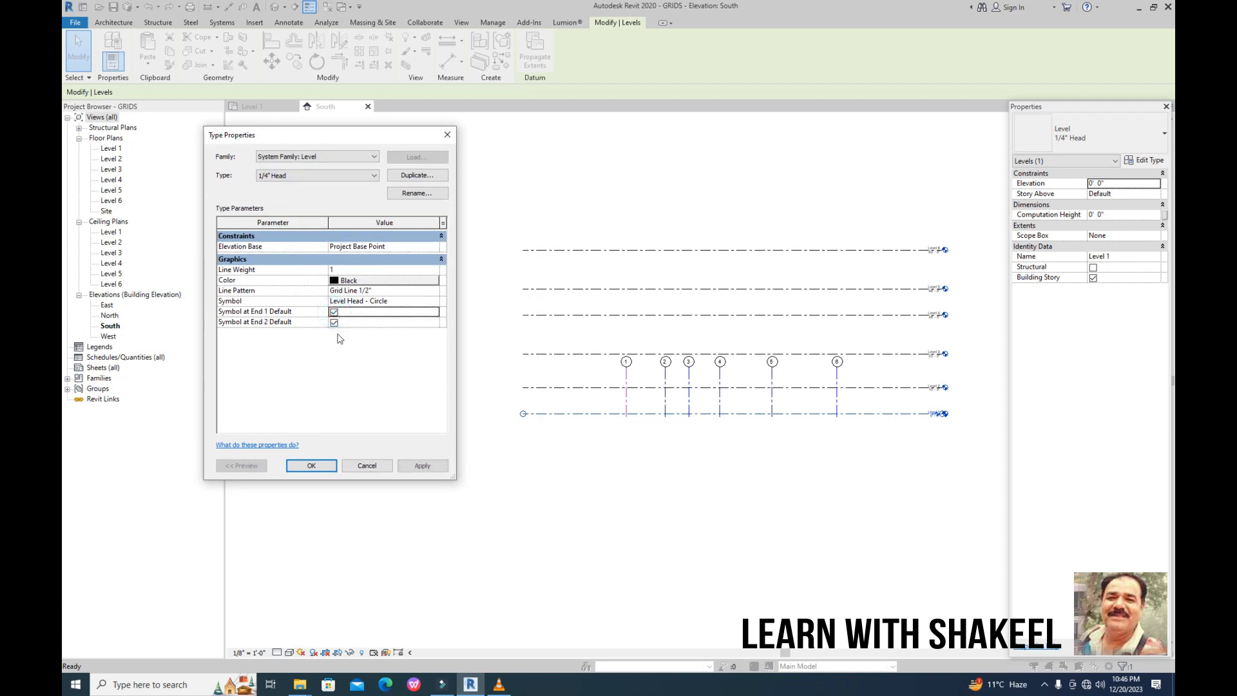
click(422, 466)
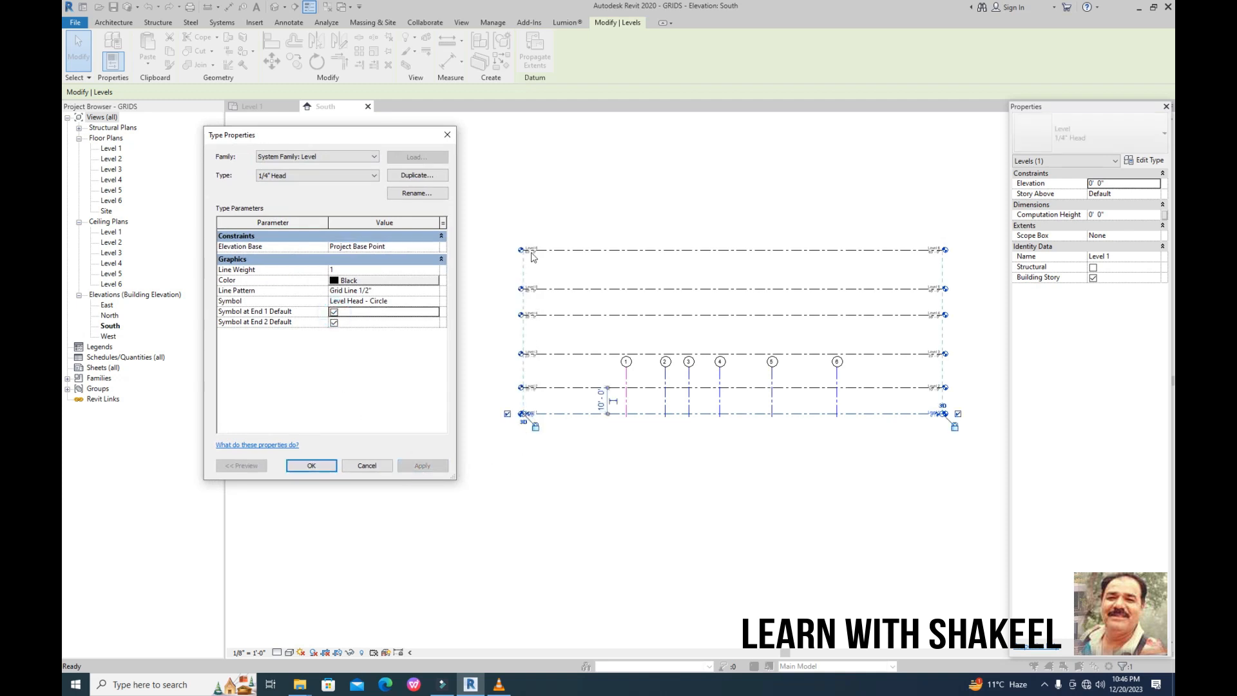
Step: Turn off the default symbols at both End 1 and End 2 of the level type and apply
click(334, 311)
click(333, 322)
click(414, 468)
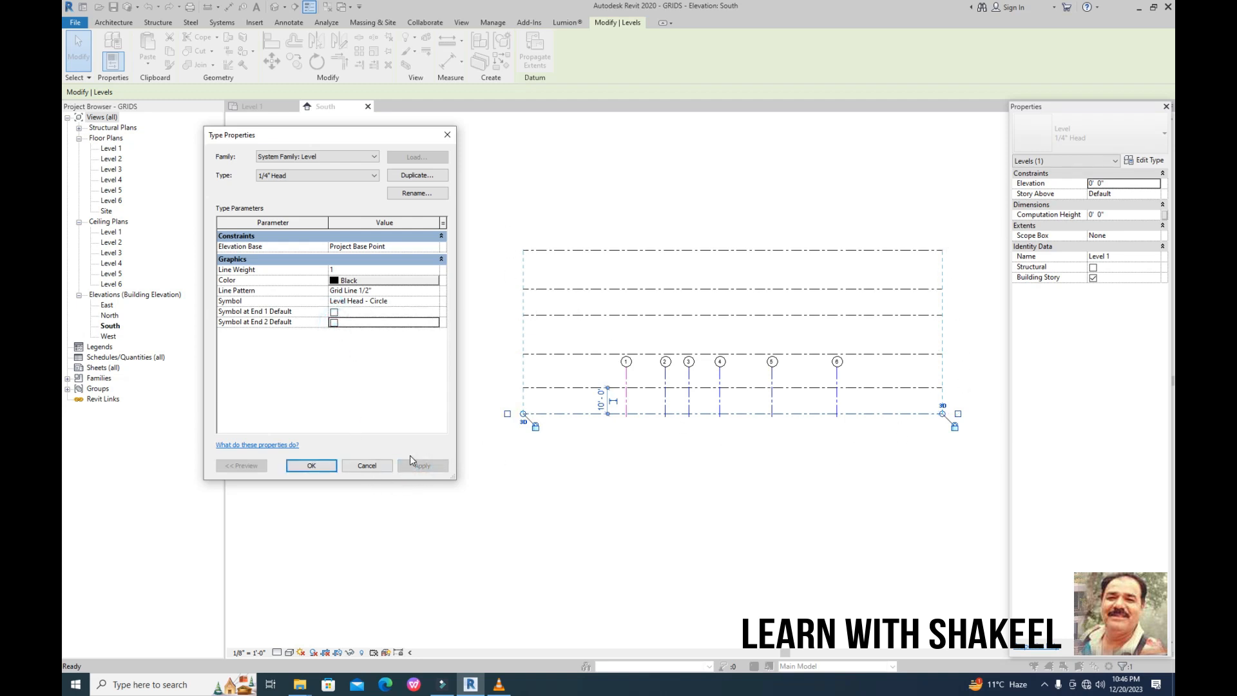
Step: Re-enable the level type's default symbol at End 1 and at End 2, applying each change
click(334, 312)
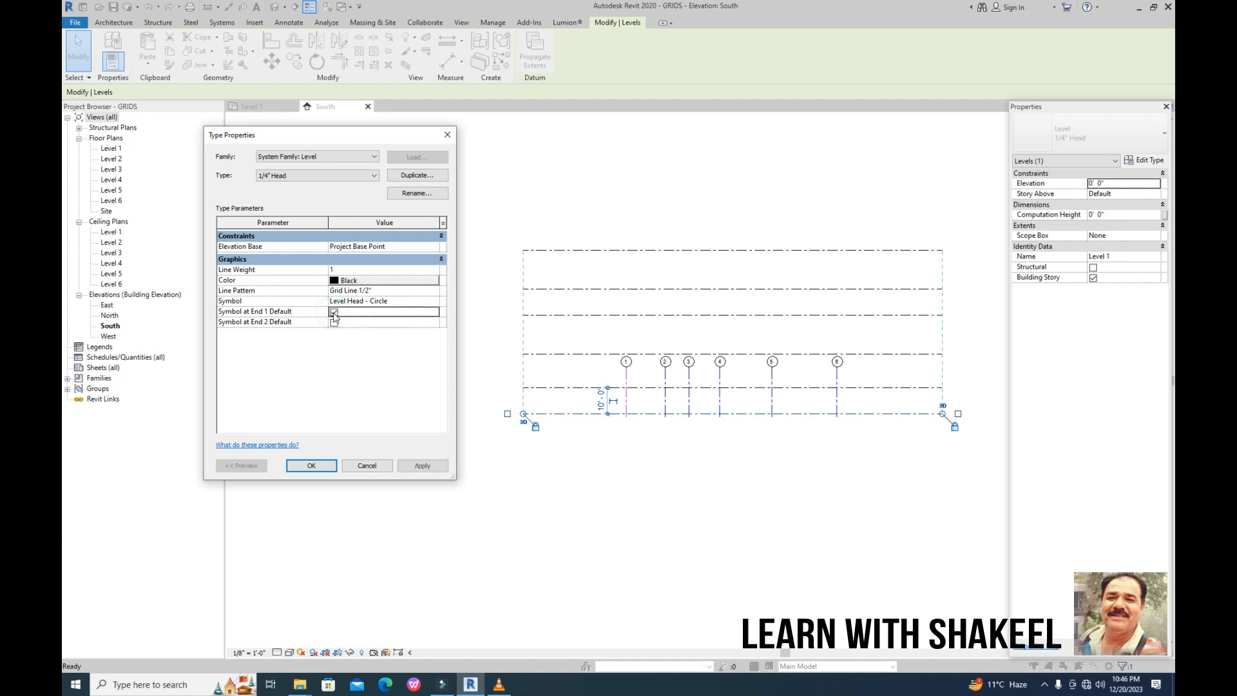
click(419, 466)
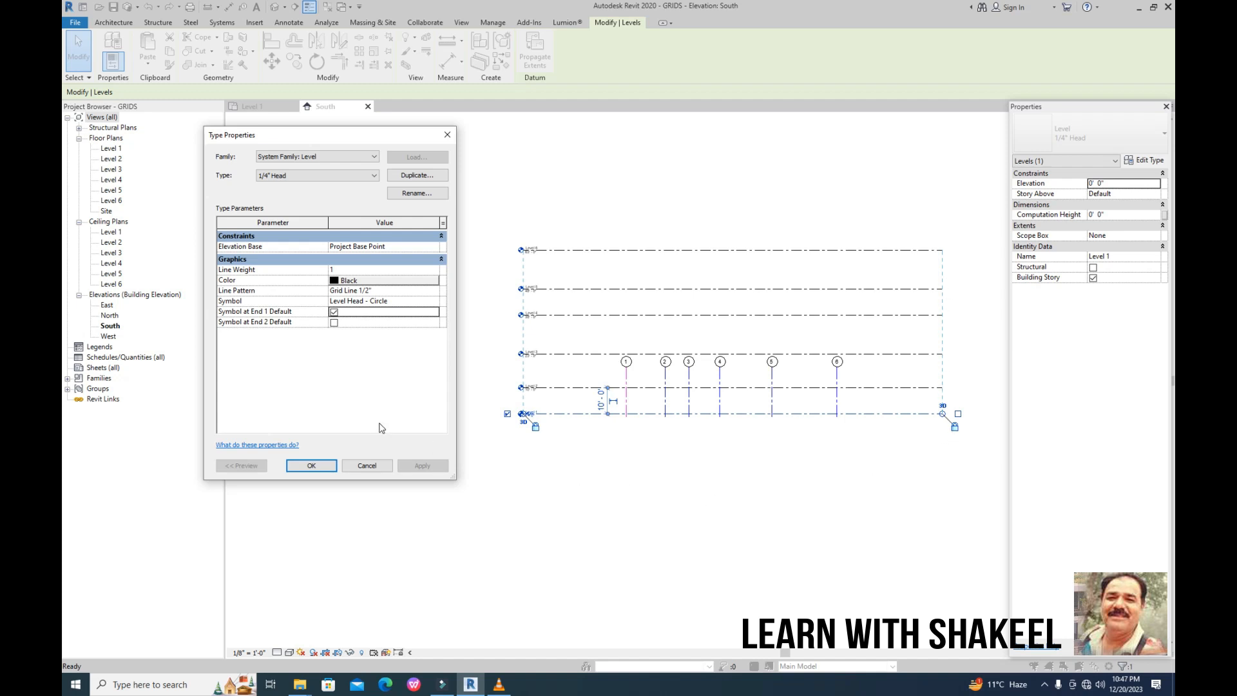
click(334, 322)
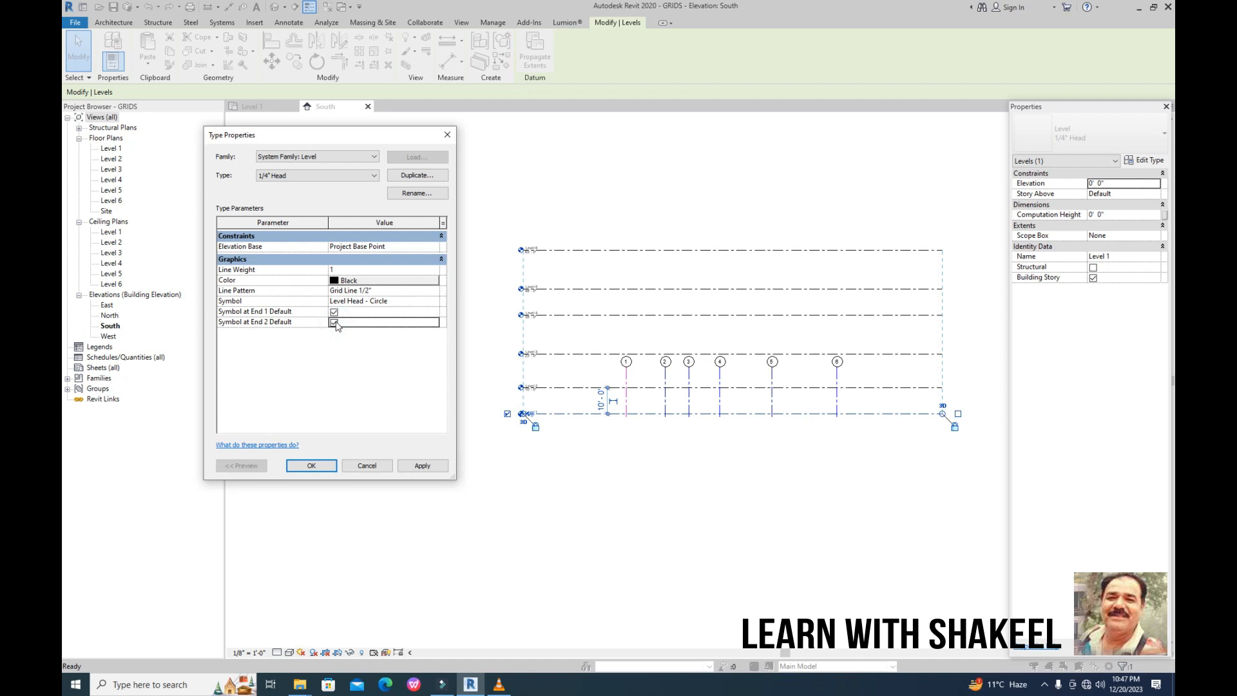
click(421, 465)
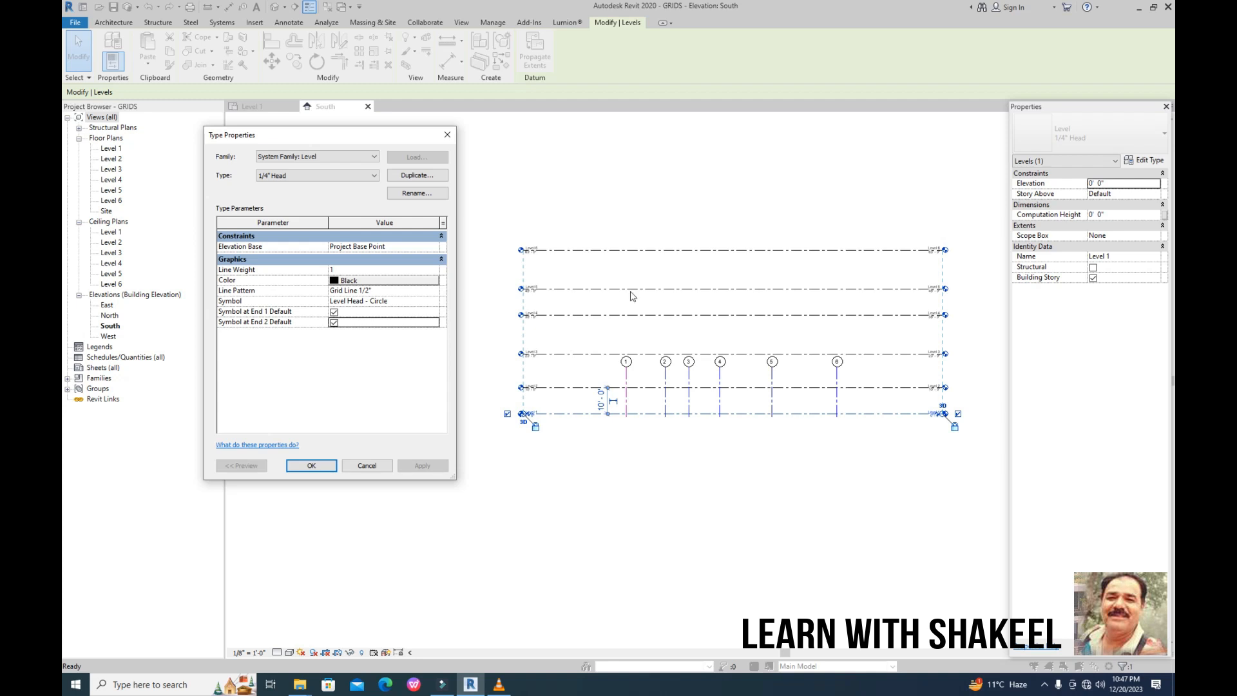
Step: Set the level type's line color to Red and apply it
click(418, 284)
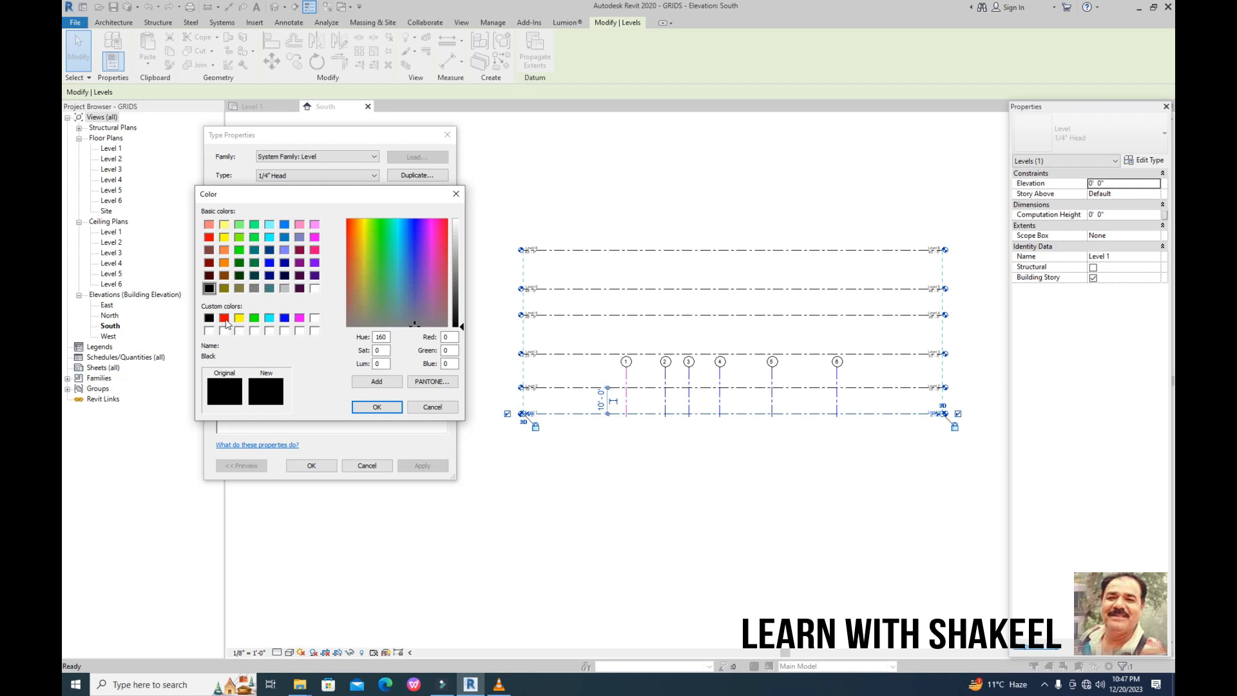
click(225, 319)
click(377, 407)
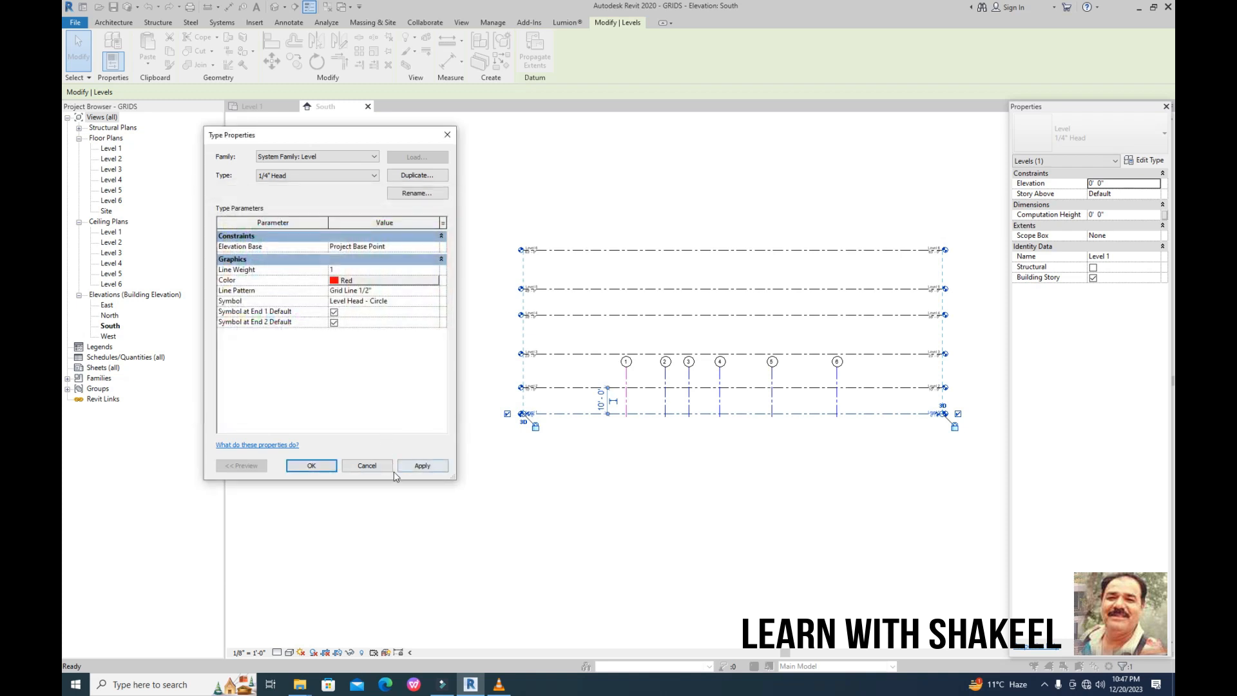
click(427, 466)
Step: Set the level type's line pattern to Hidden and apply it
click(423, 294)
click(433, 291)
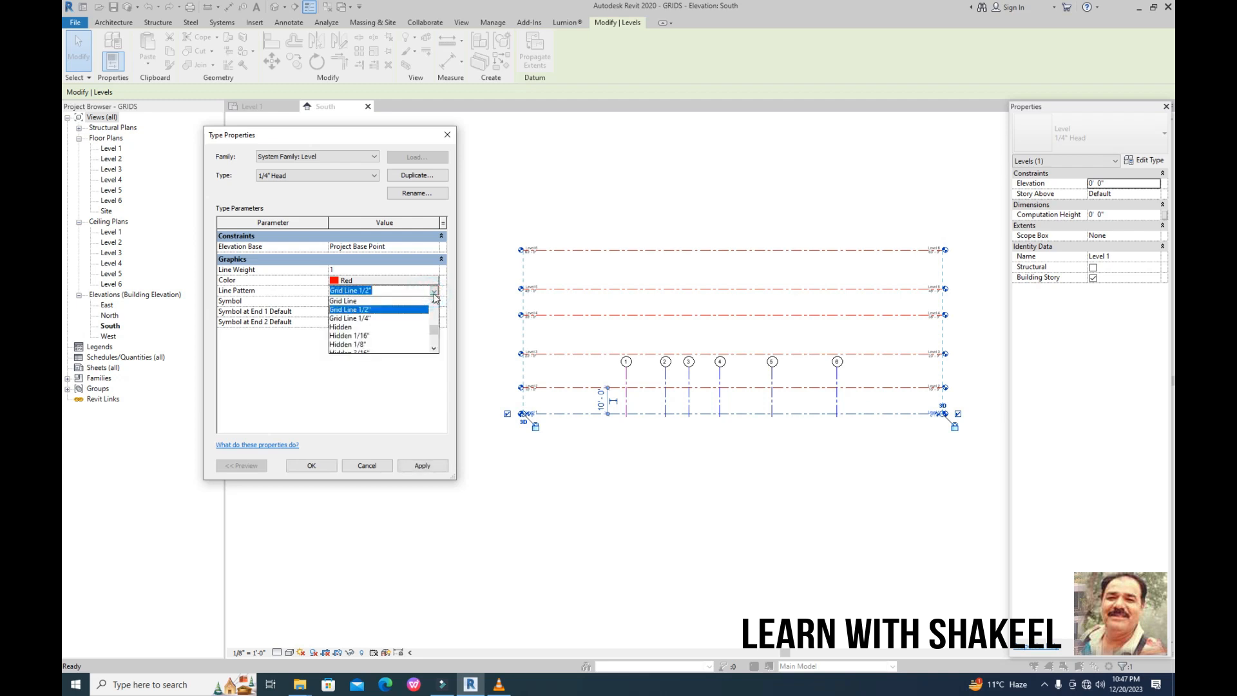
click(345, 327)
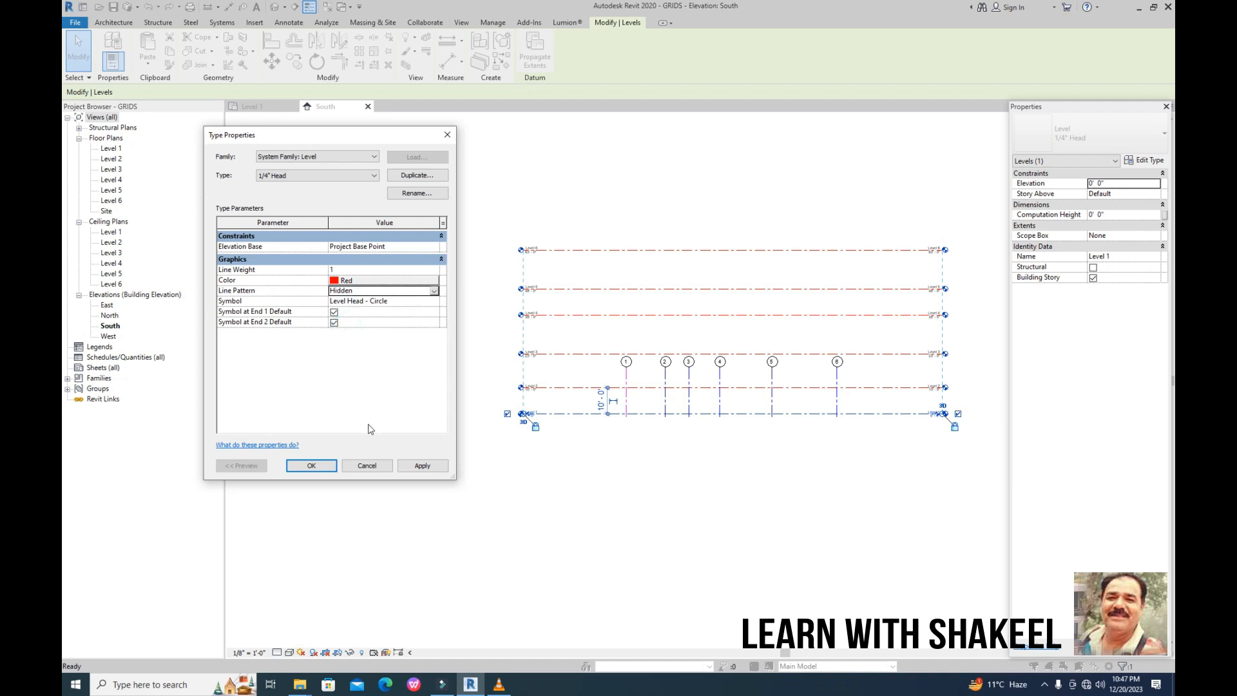
click(426, 466)
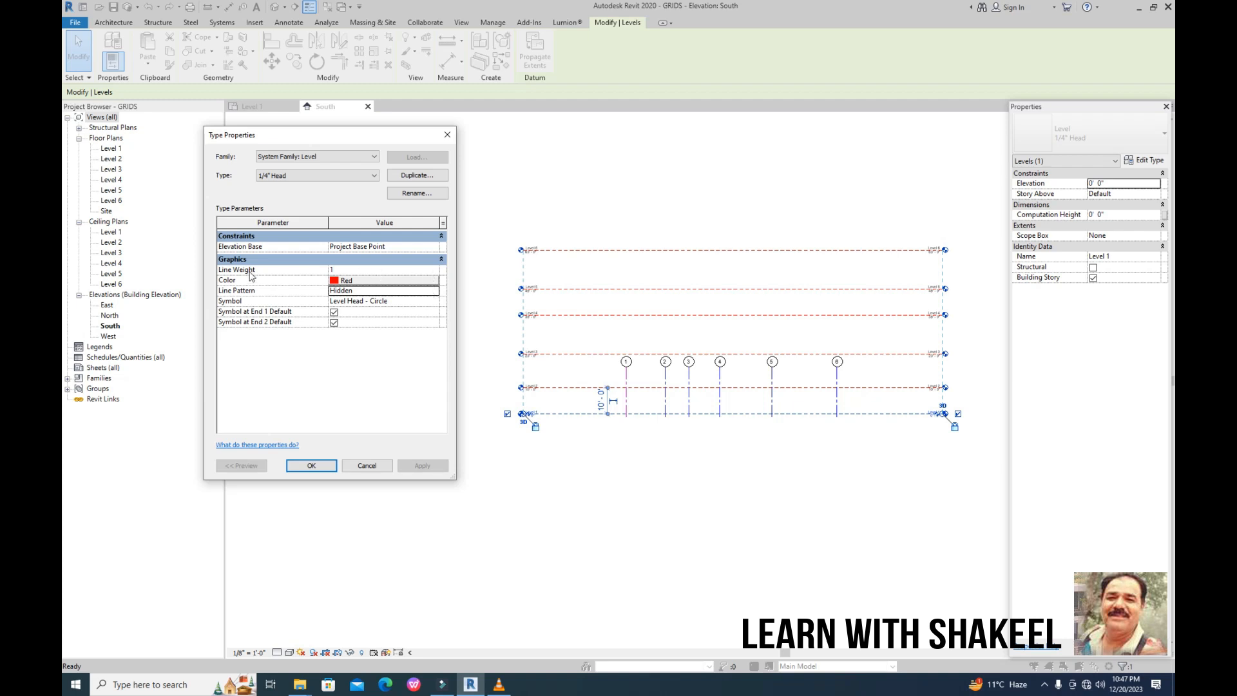
Step: Set the level type's line weight to 6, apply it and close the type properties
click(420, 269)
click(434, 270)
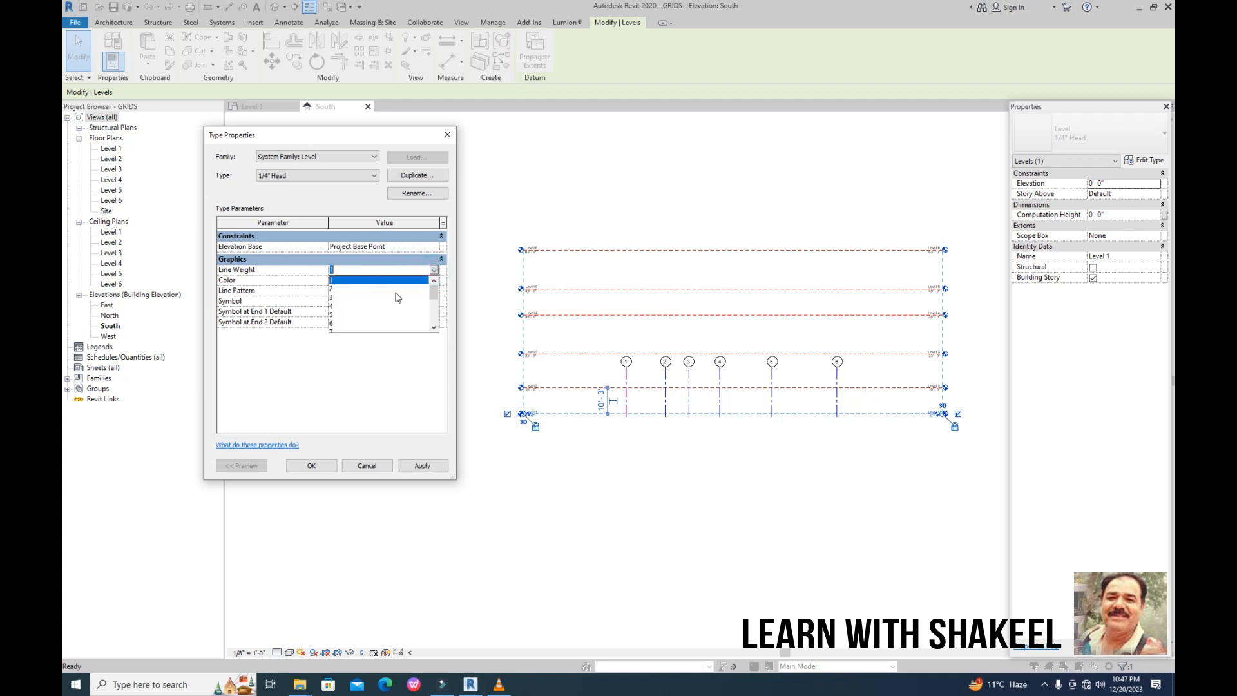
click(333, 324)
click(425, 466)
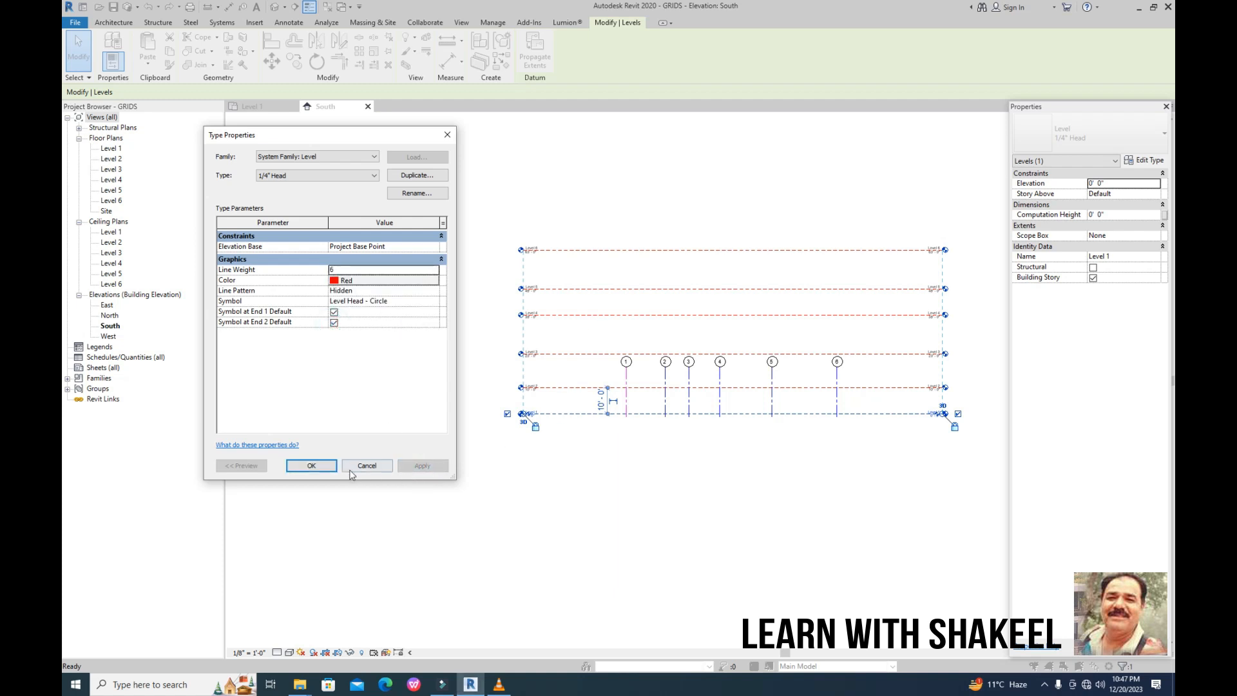
click(322, 466)
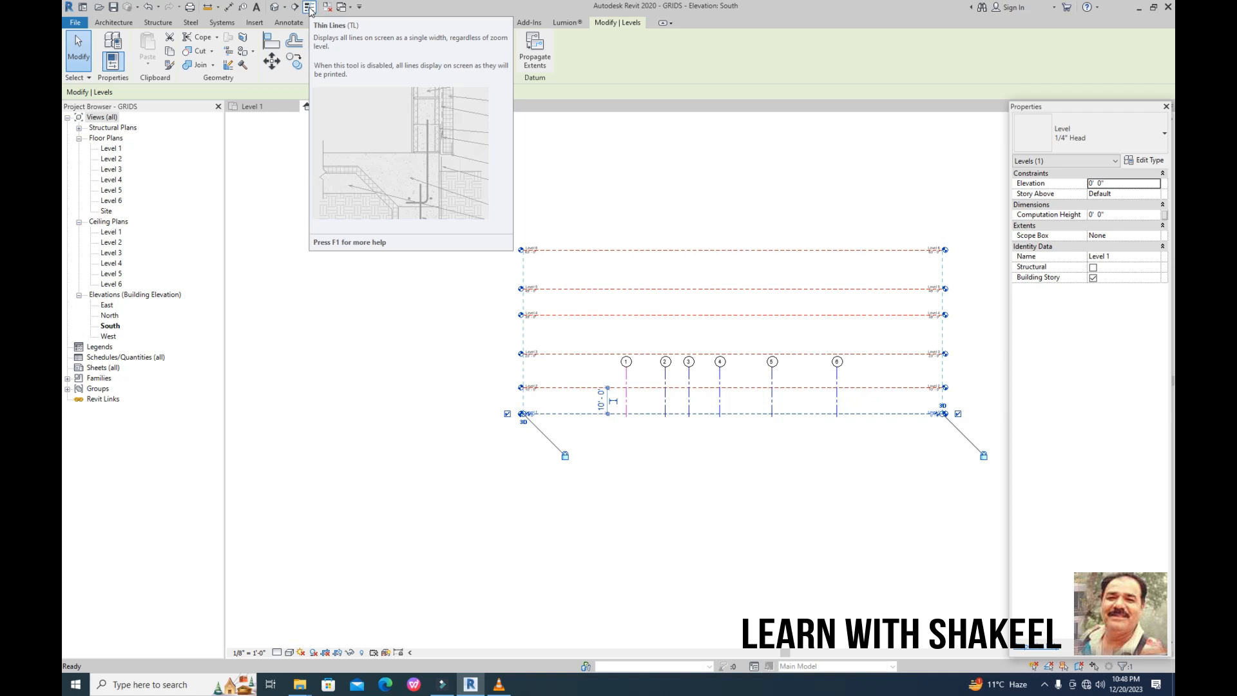
Step: Deselect Level 1 and turn off Thin Lines so the level lines display at their real line weight
click(473, 191)
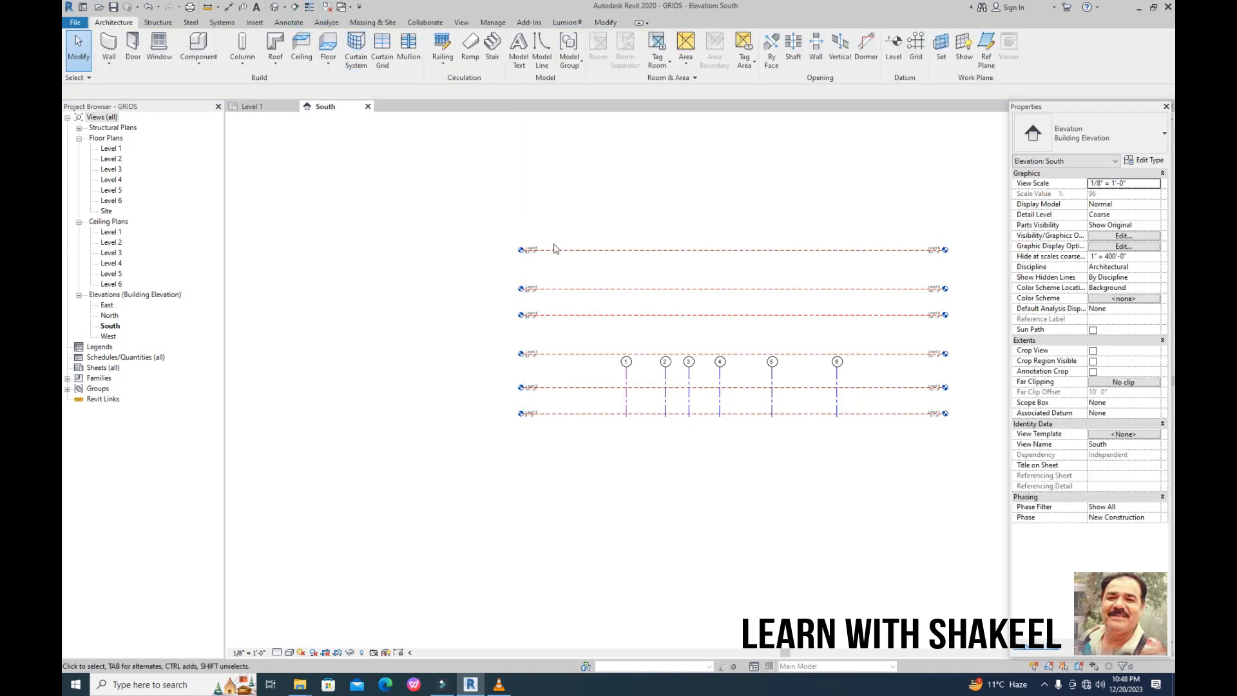
scroll(657, 267, up, 4)
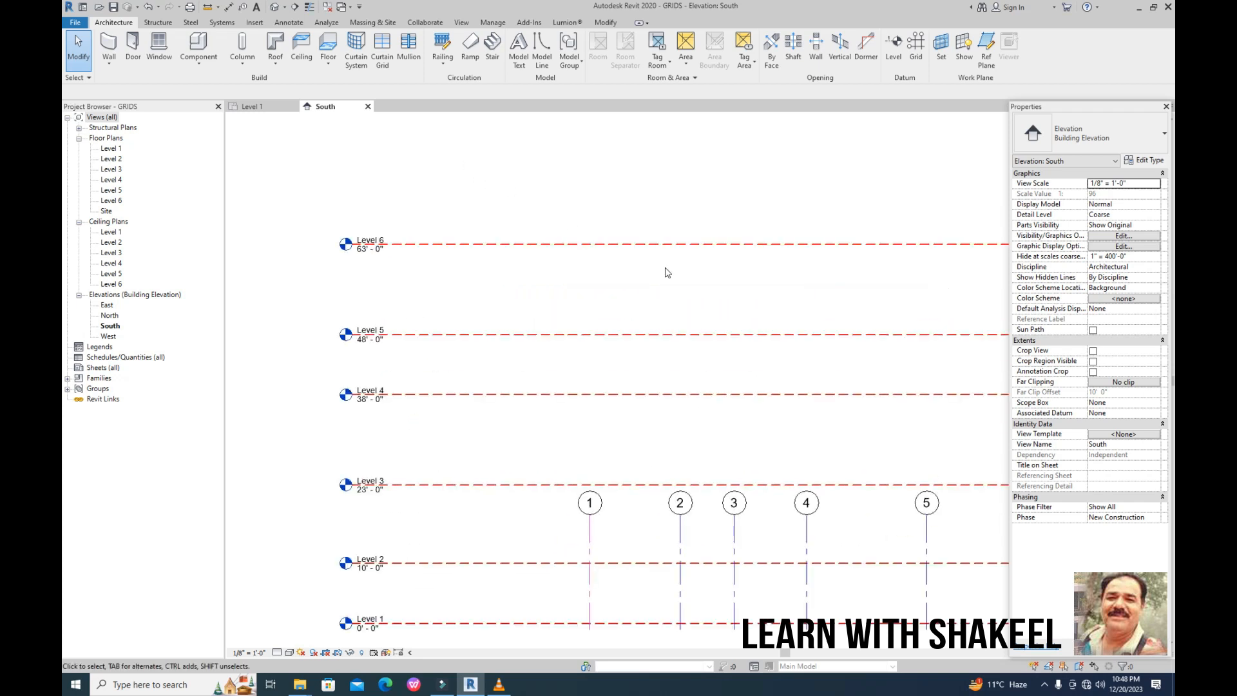
scroll(670, 258, up, 5)
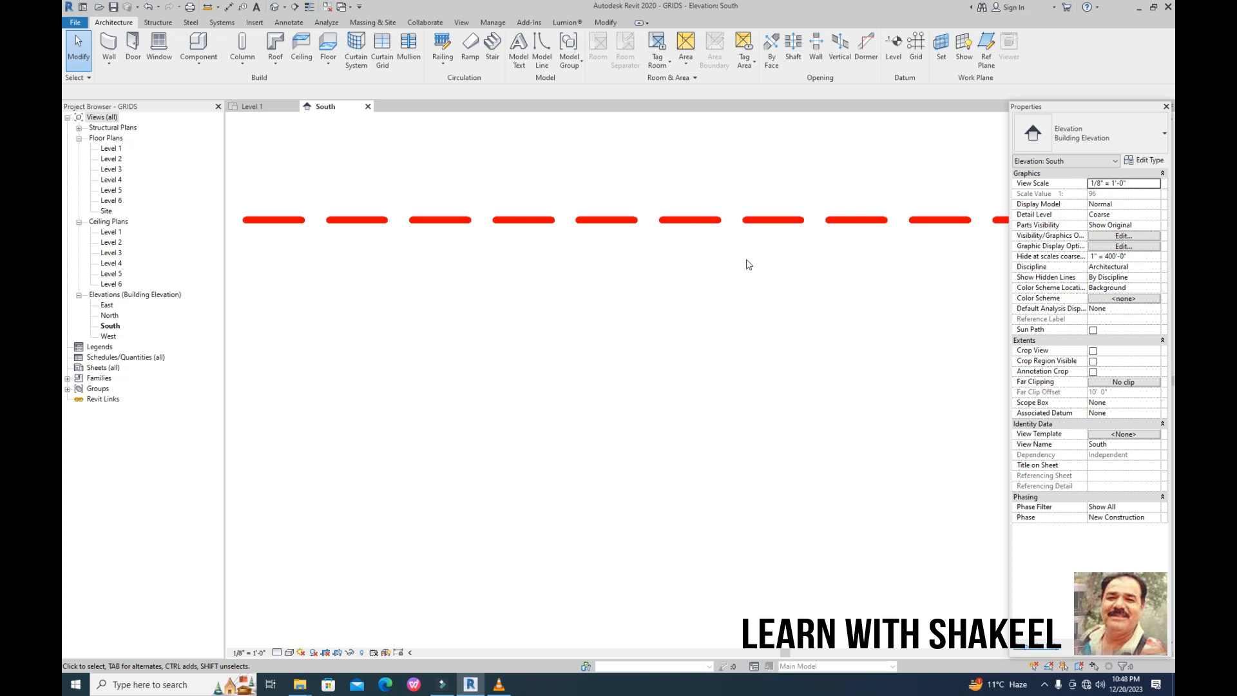
Step: Set the level type's line weight to 1 and apply it
click(850, 220)
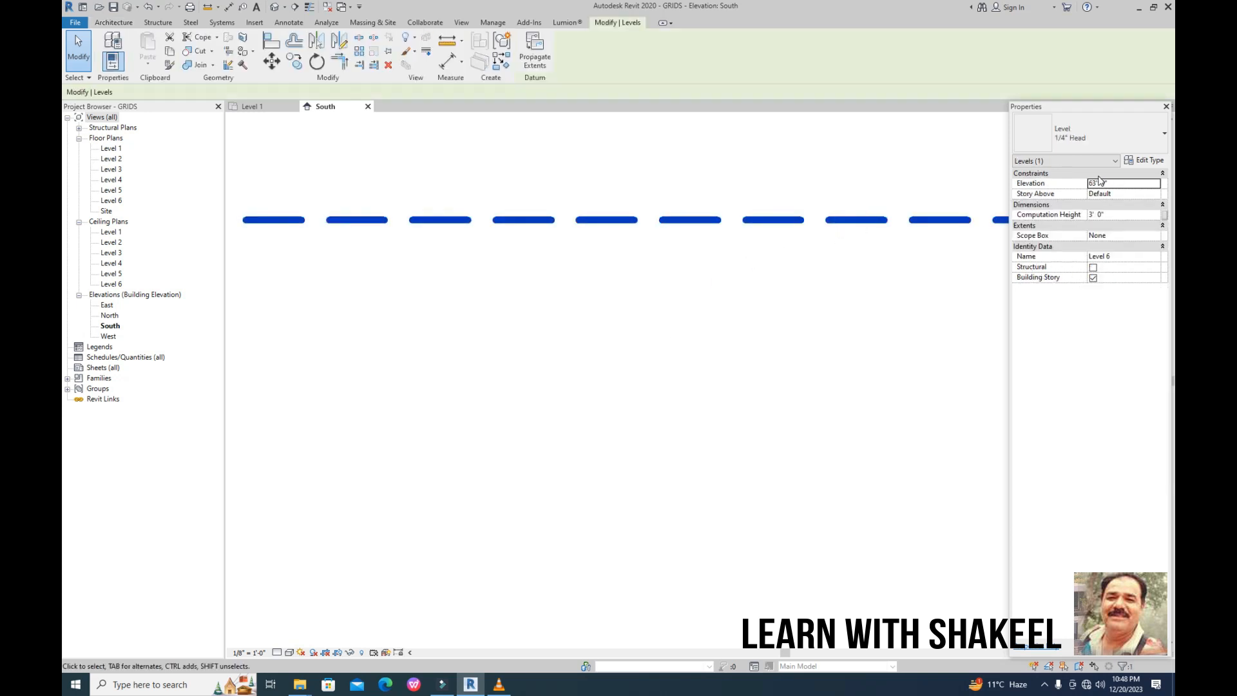
click(1145, 165)
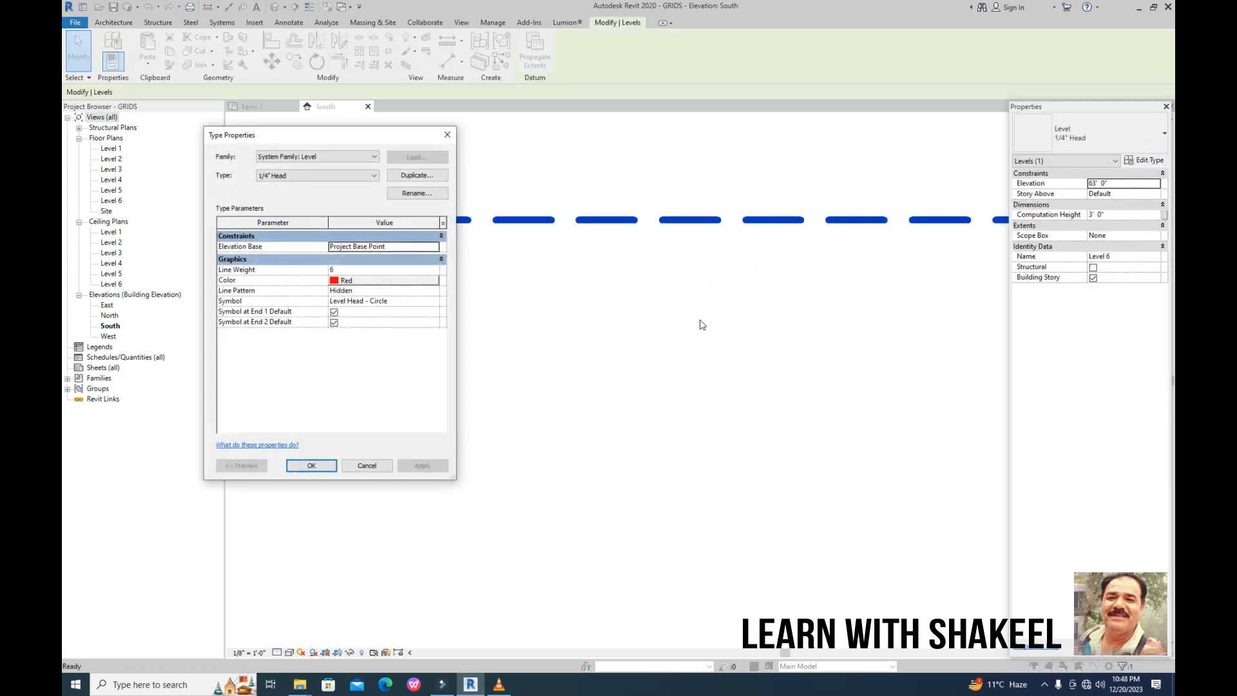
click(407, 270)
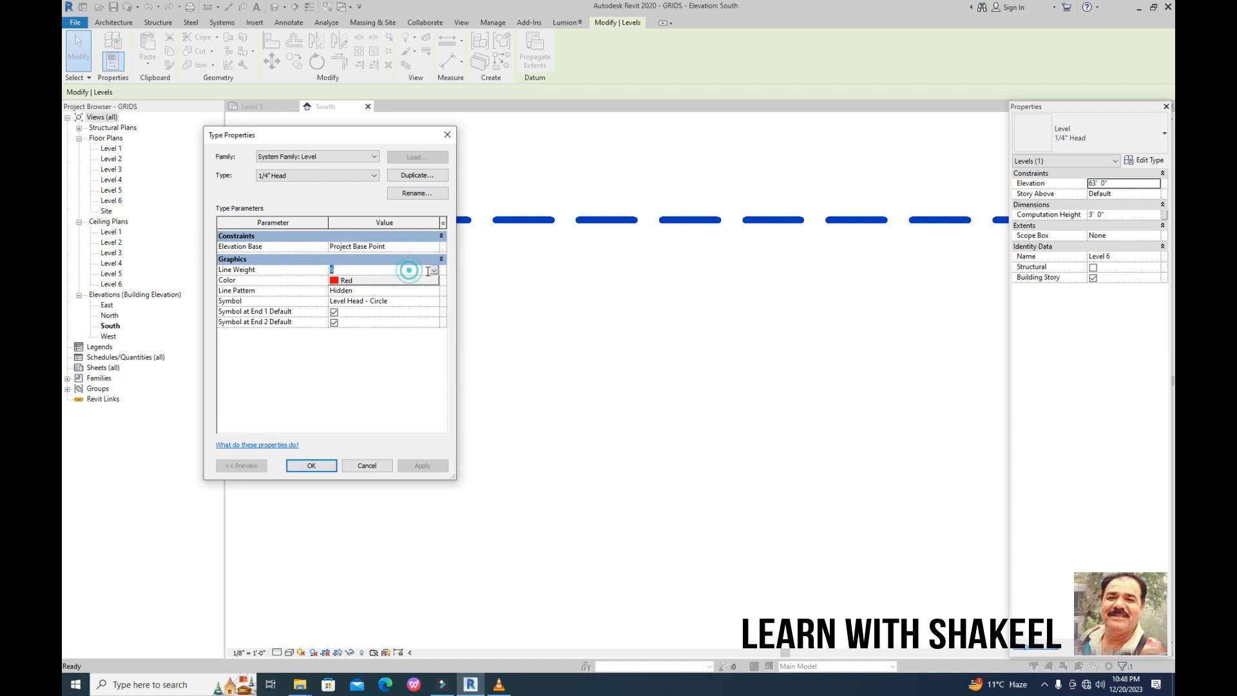
click(434, 270)
drag(430, 300, 430, 291)
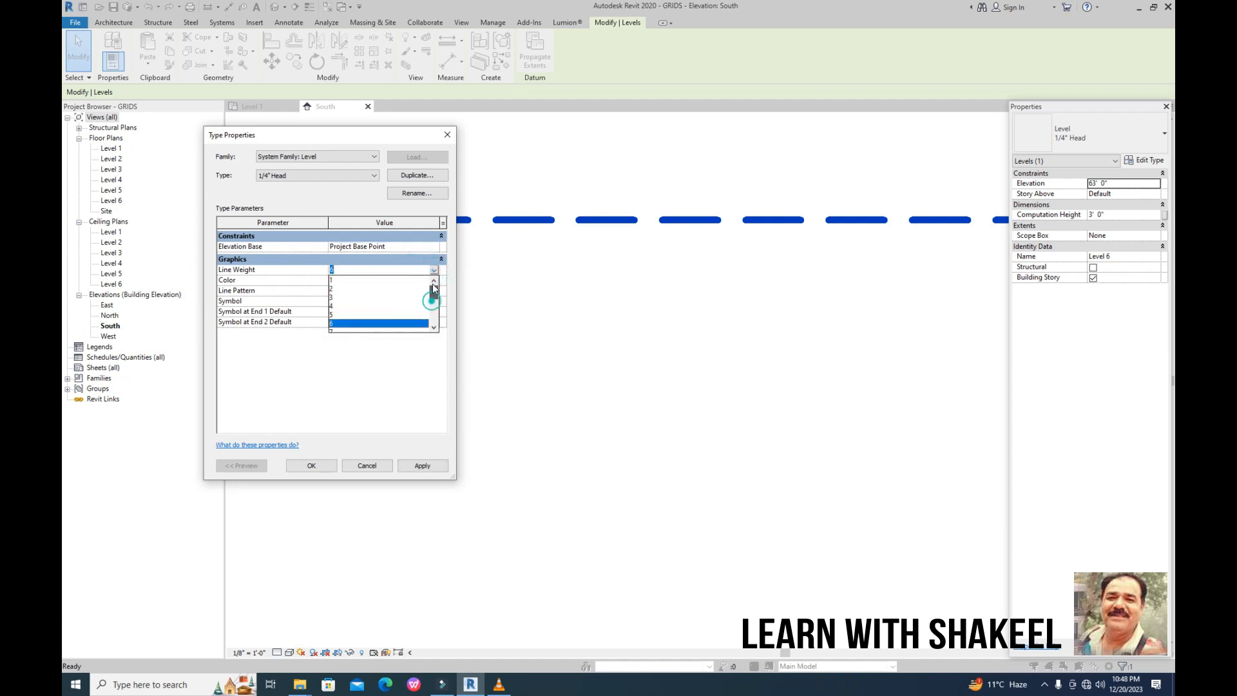
click(342, 280)
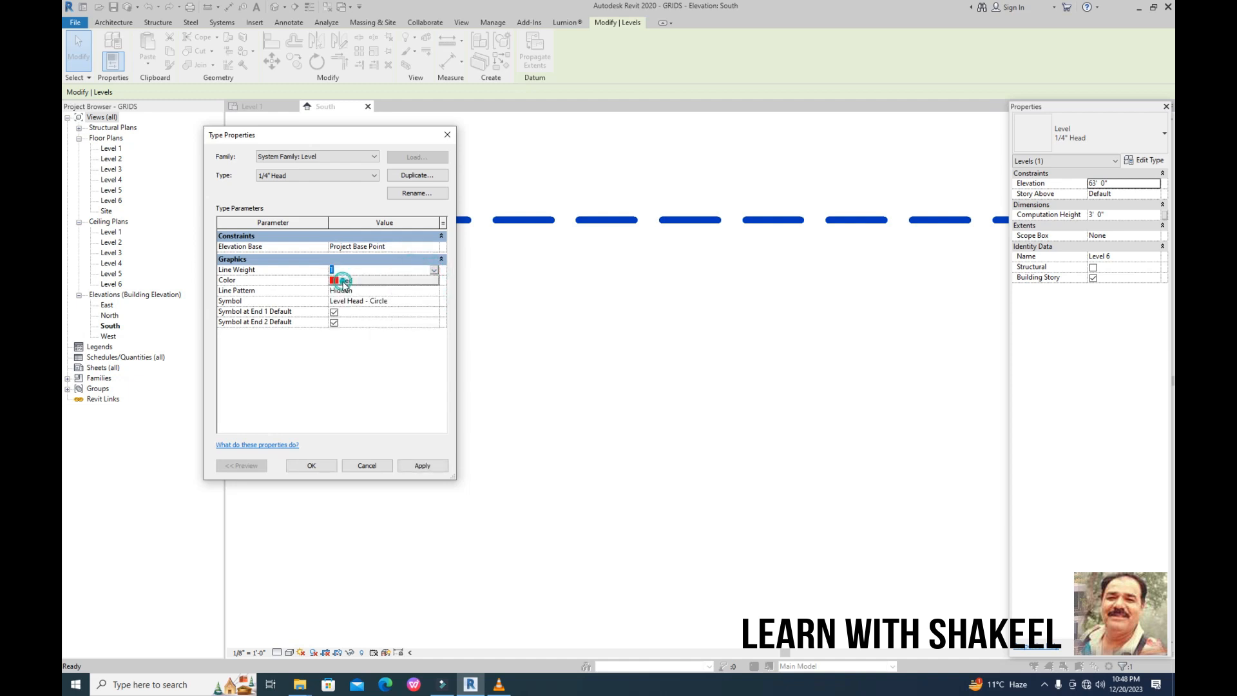
click(420, 465)
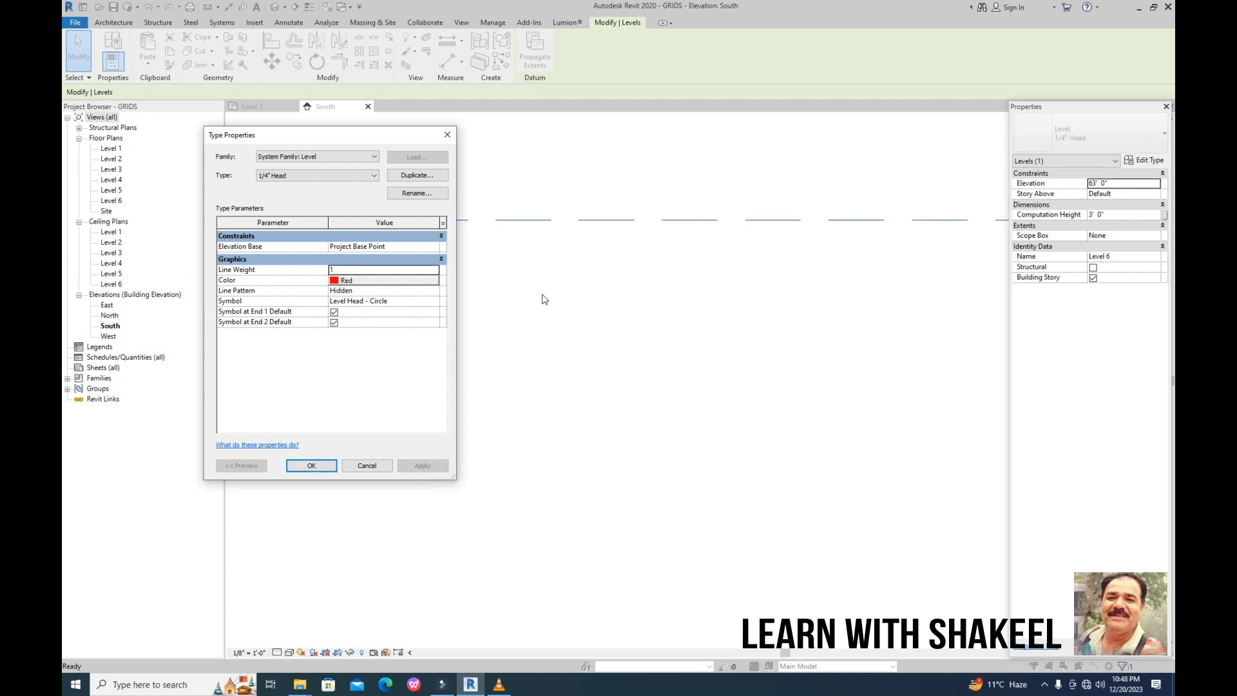
Step: Set the level type's line color to Black, apply it and close the type properties
click(351, 280)
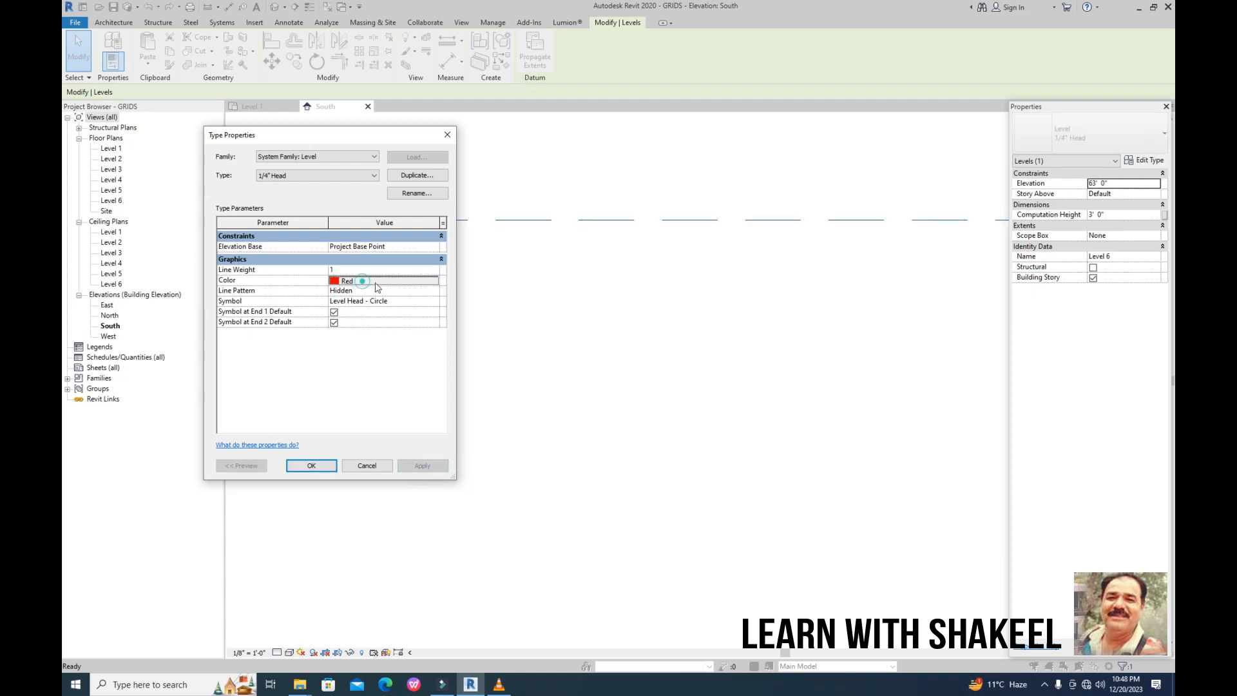
click(208, 318)
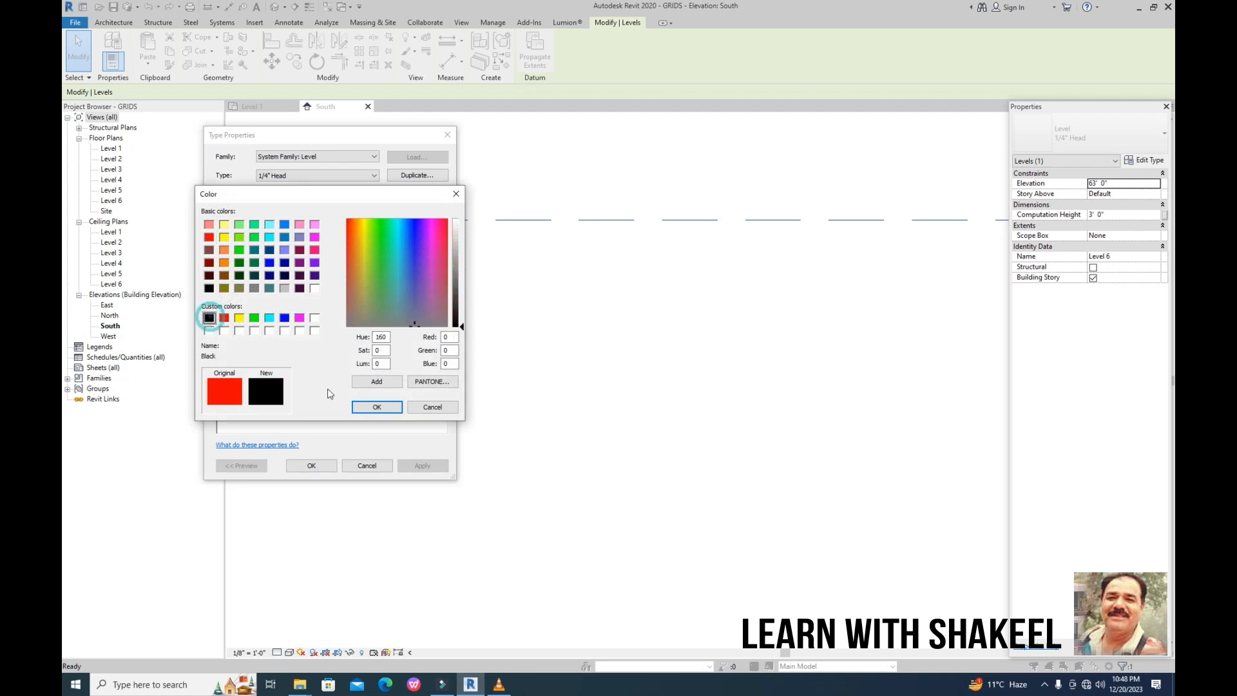
click(377, 406)
click(422, 465)
click(312, 463)
Step: Examine the appearance of the level lines and their heads at both ends of the South elevation
scroll(670, 366, down, 6)
scroll(668, 361, down, 2)
middle_drag(673, 368, 540, 365)
scroll(665, 377, up, 2)
scroll(667, 381, up, 1)
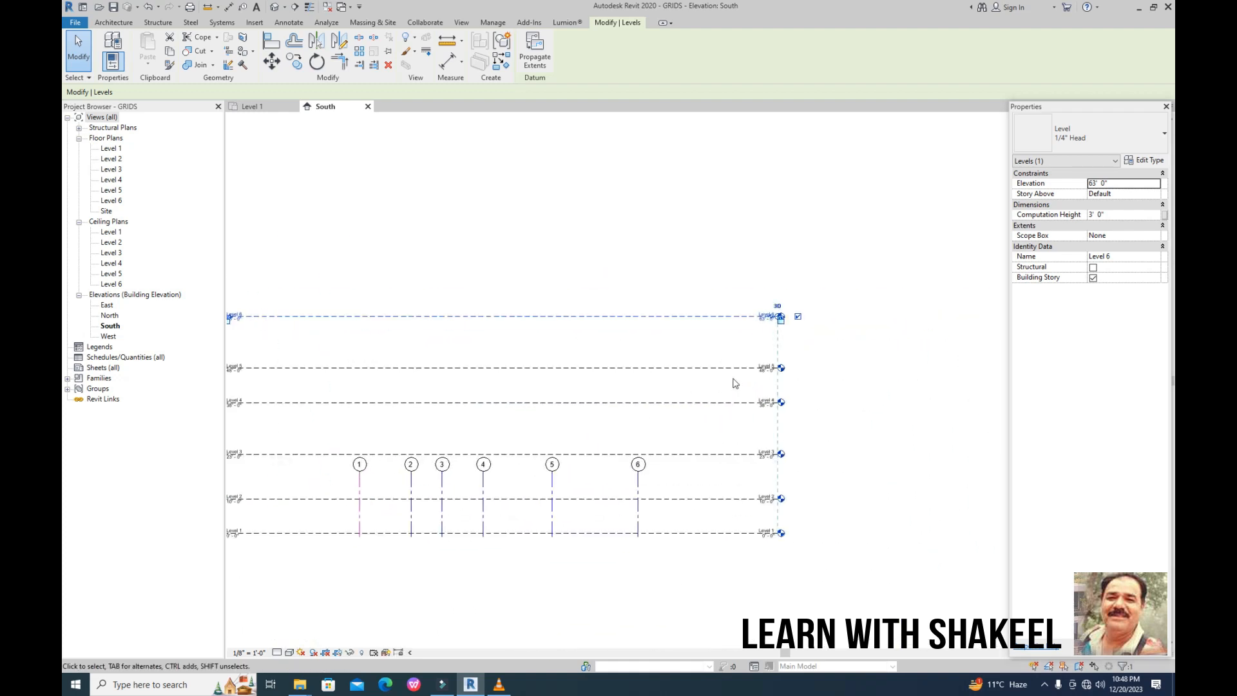
middle_drag(737, 381, 737, 326)
scroll(757, 477, up, 1)
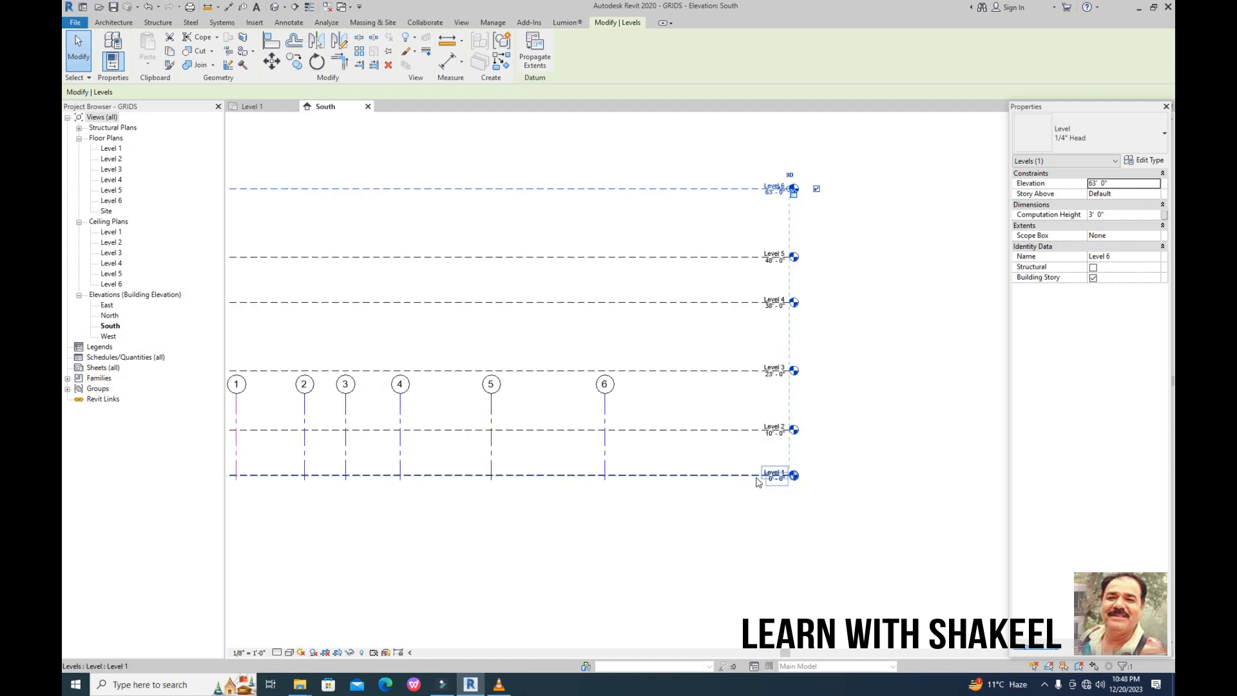
scroll(648, 479, down, 1)
middle_drag(642, 483, 848, 487)
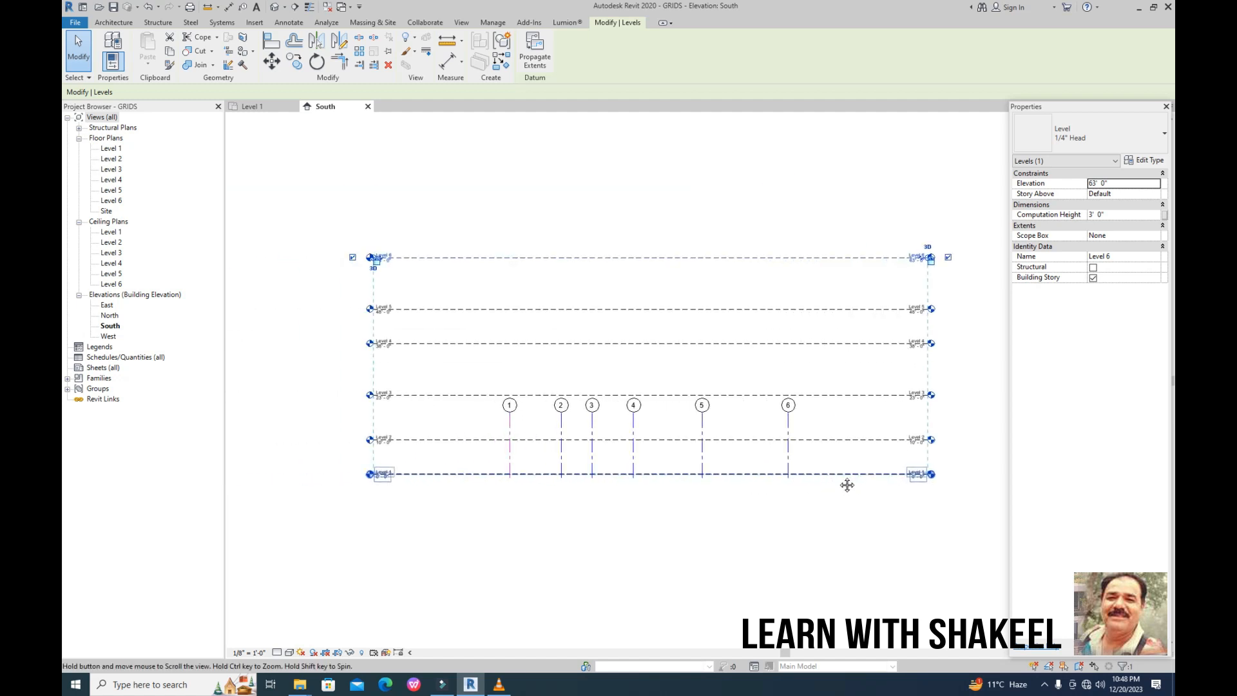
Step: Extend the tops of grids 1 to 6 upward together so their bubbles sit above Level 6
click(839, 420)
drag(830, 424, 534, 429)
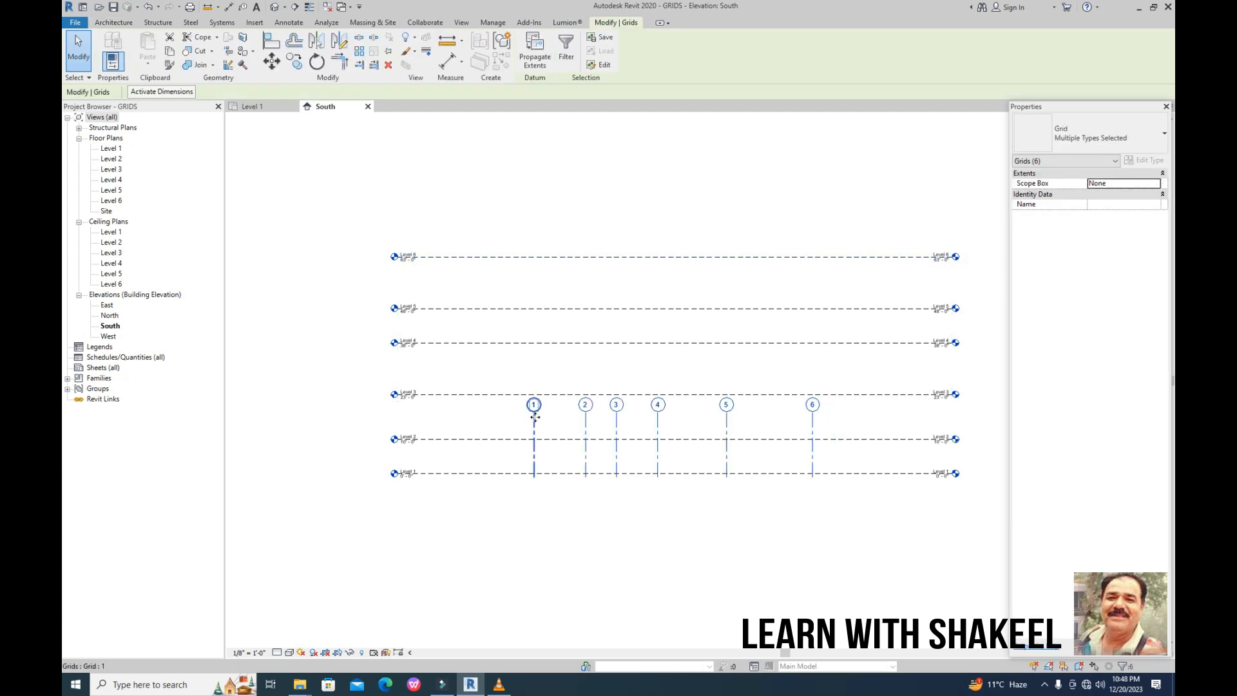
click(813, 421)
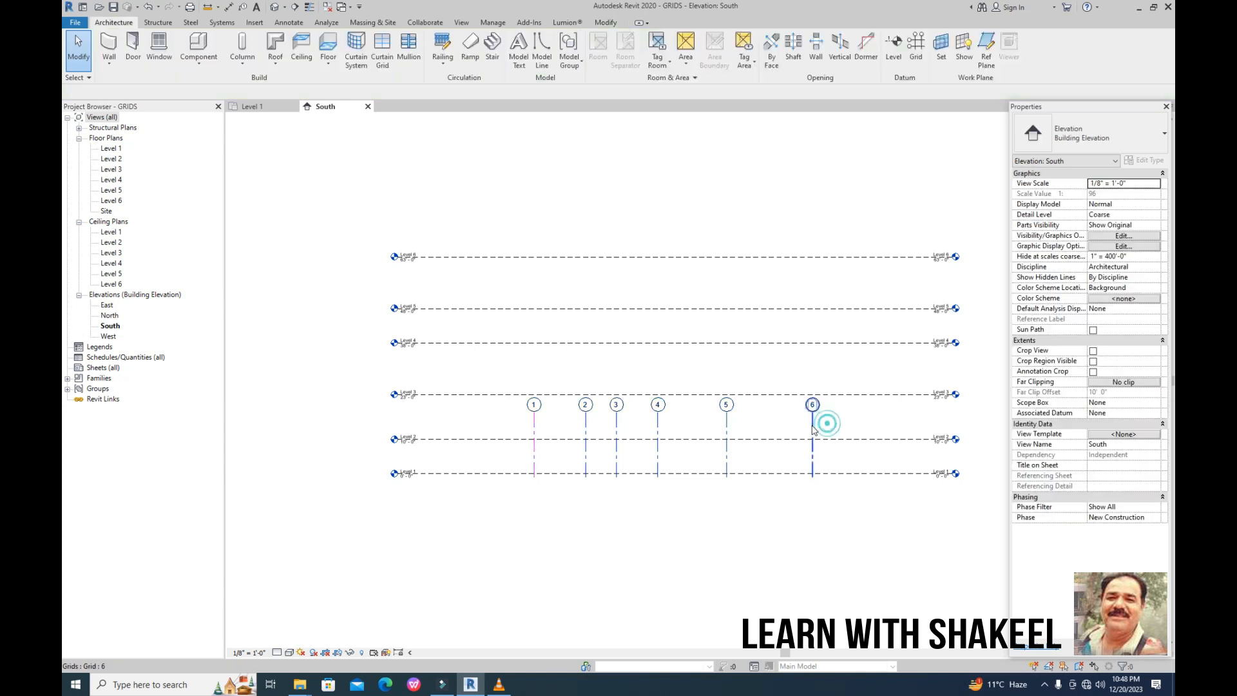
drag(813, 416, 818, 192)
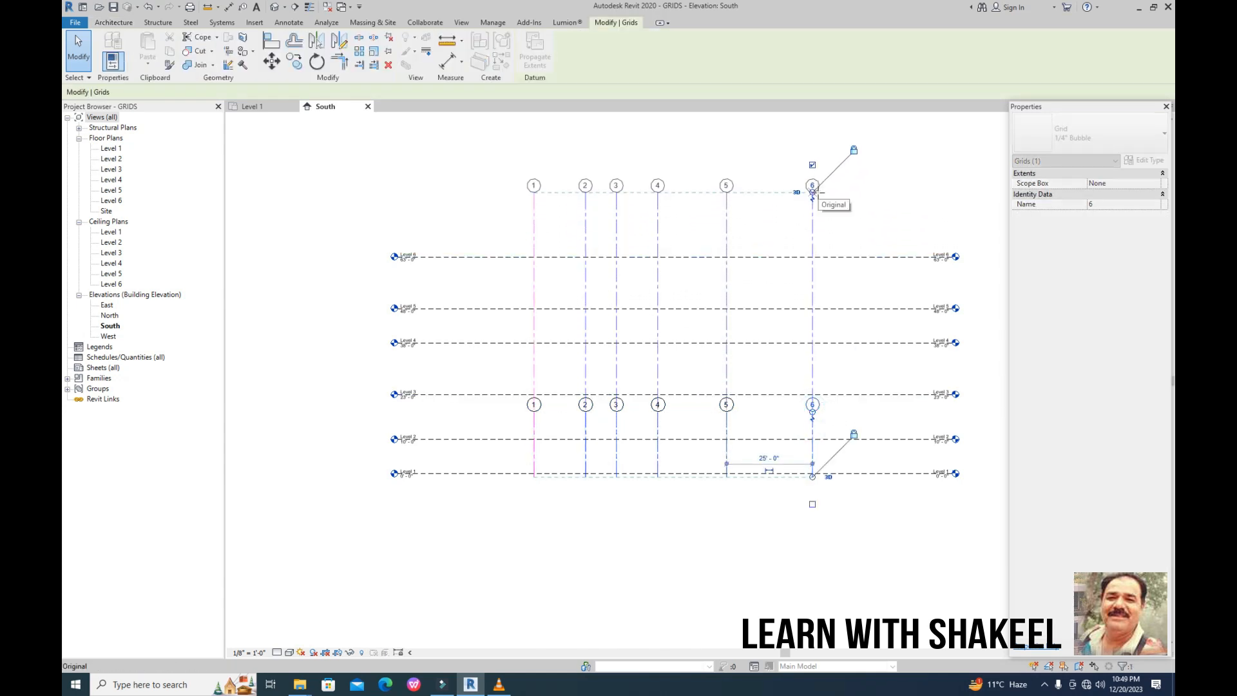
click(833, 202)
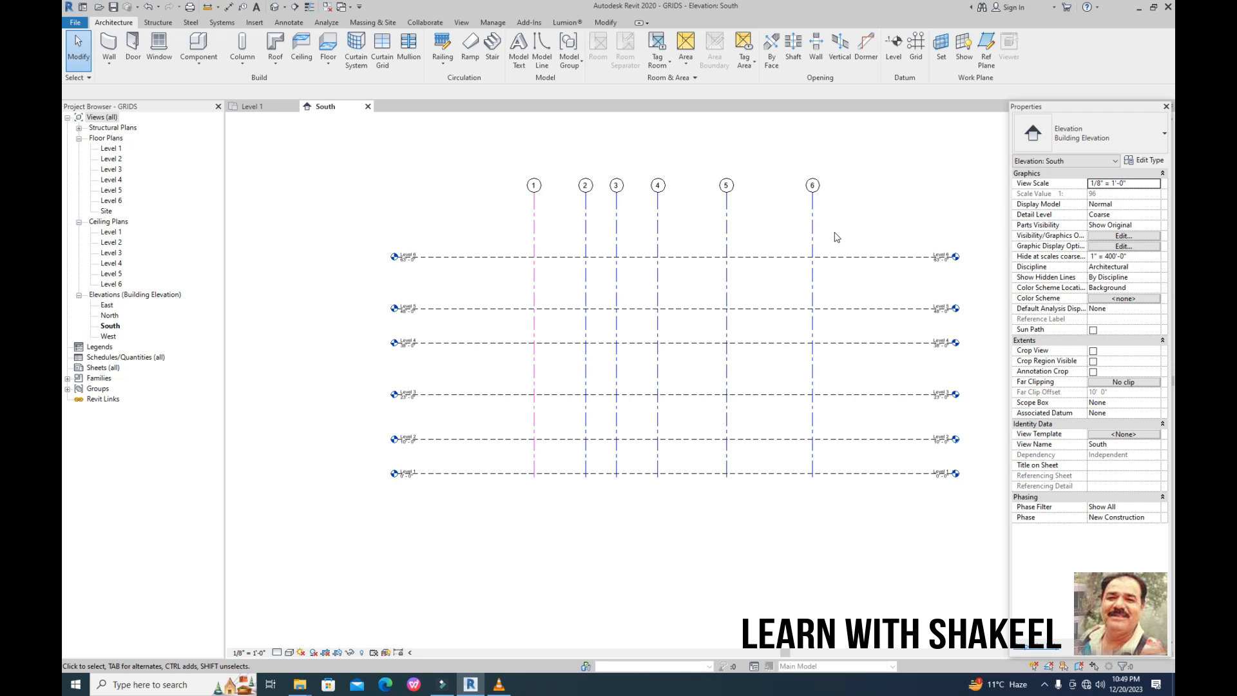
Step: Set the elevation of Level 3 to 20'
scroll(766, 367, up, 2)
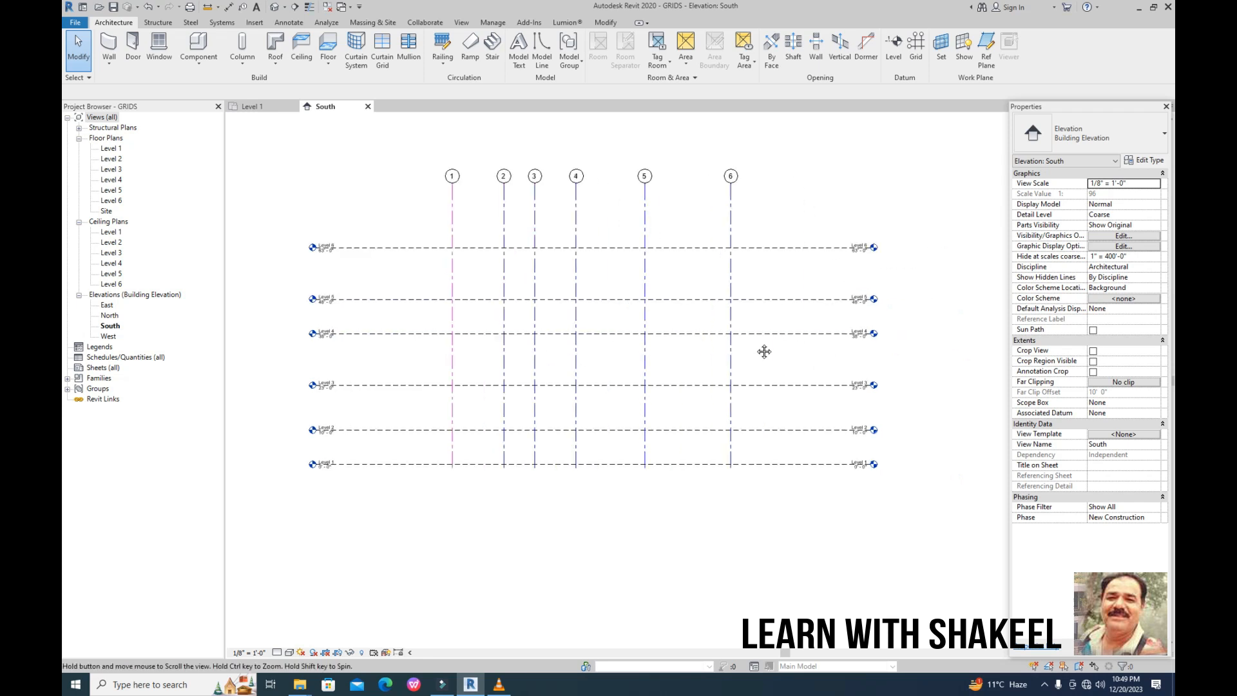
scroll(770, 394, up, 2)
scroll(782, 321, up, 2)
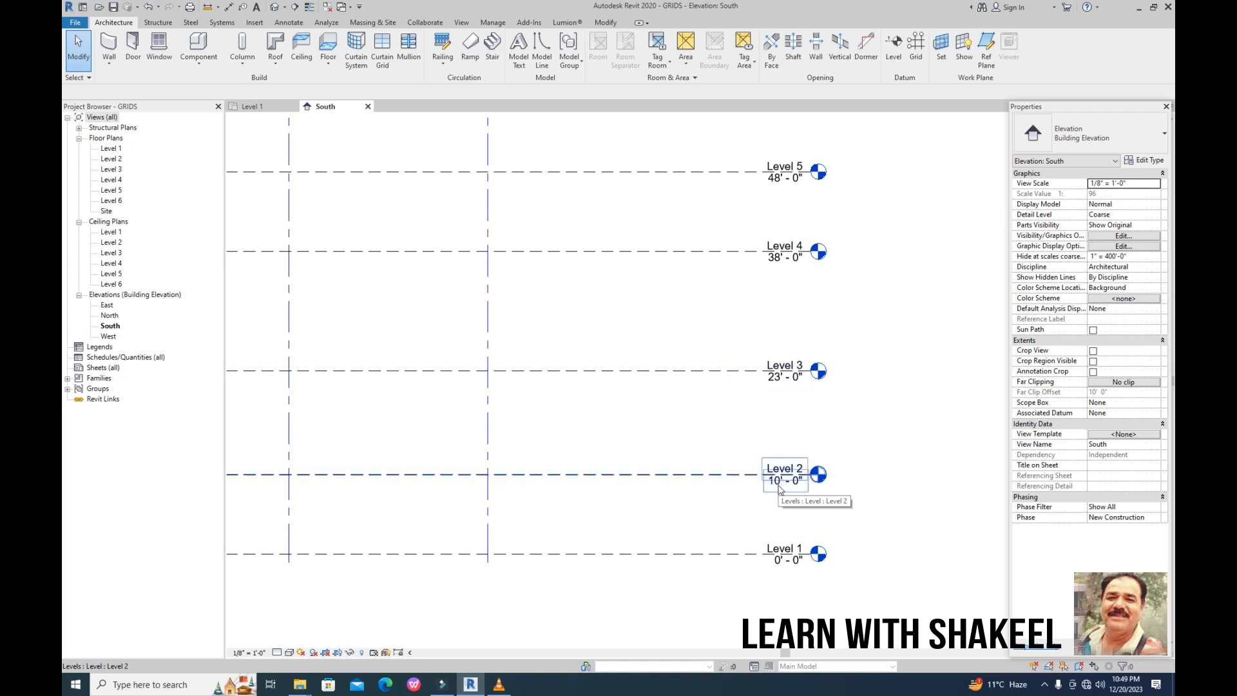
click(780, 380)
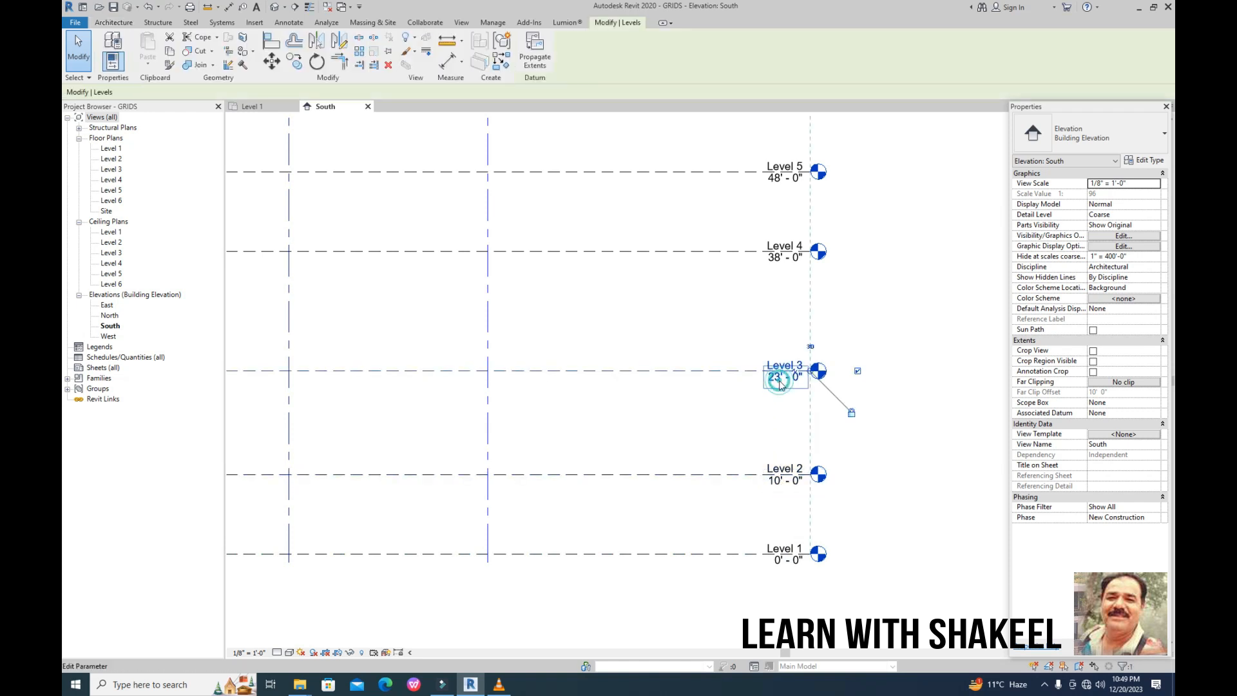
click(779, 379)
text(2)
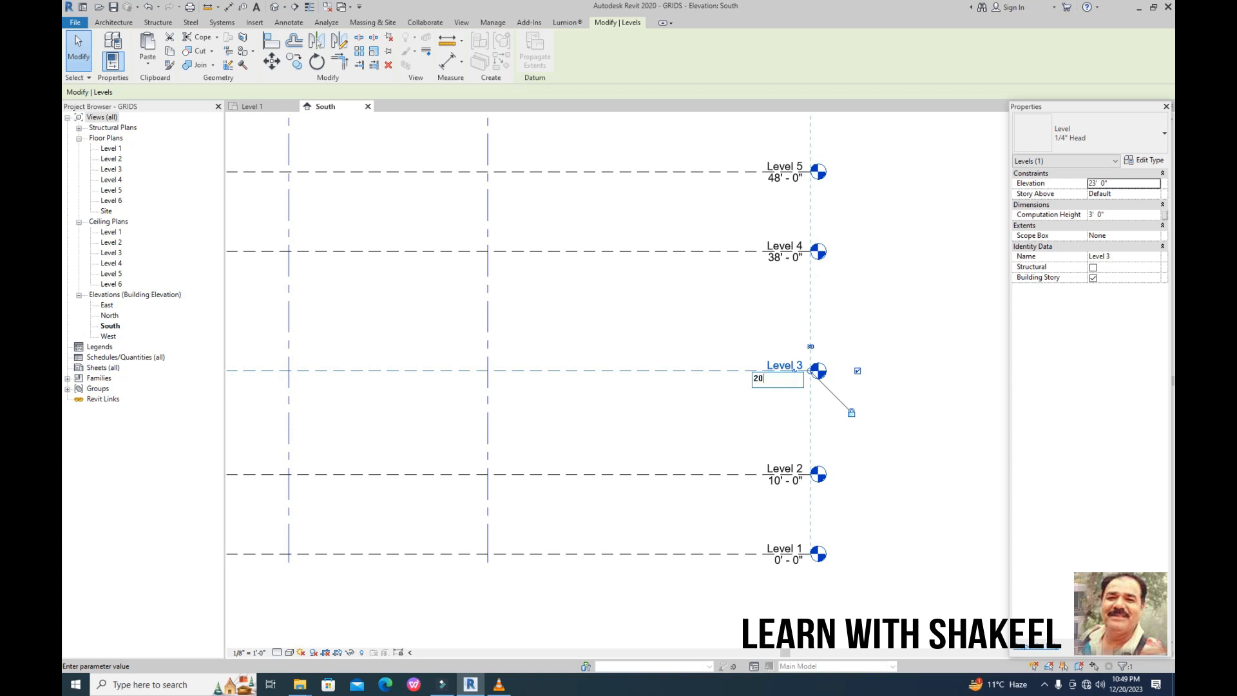
text(0)
key(Return)
Step: Set the elevation of Level 4 to 30' and deselect the level
click(780, 261)
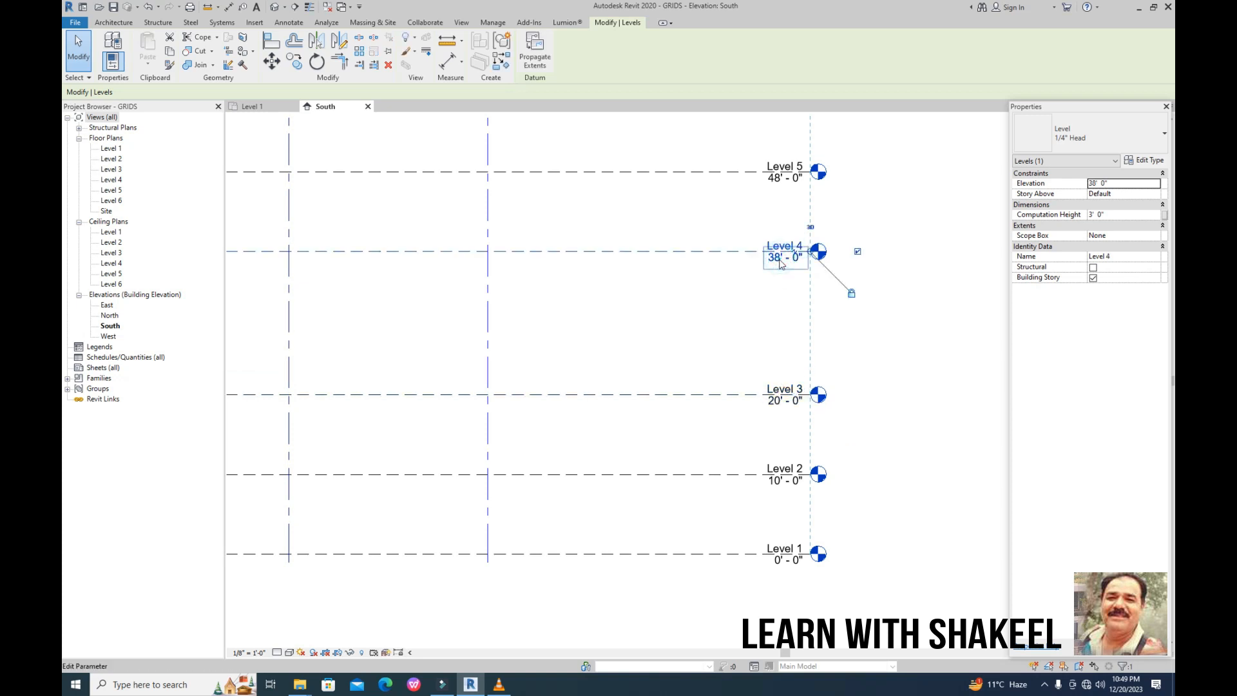
click(780, 261)
text(3)
key(Return)
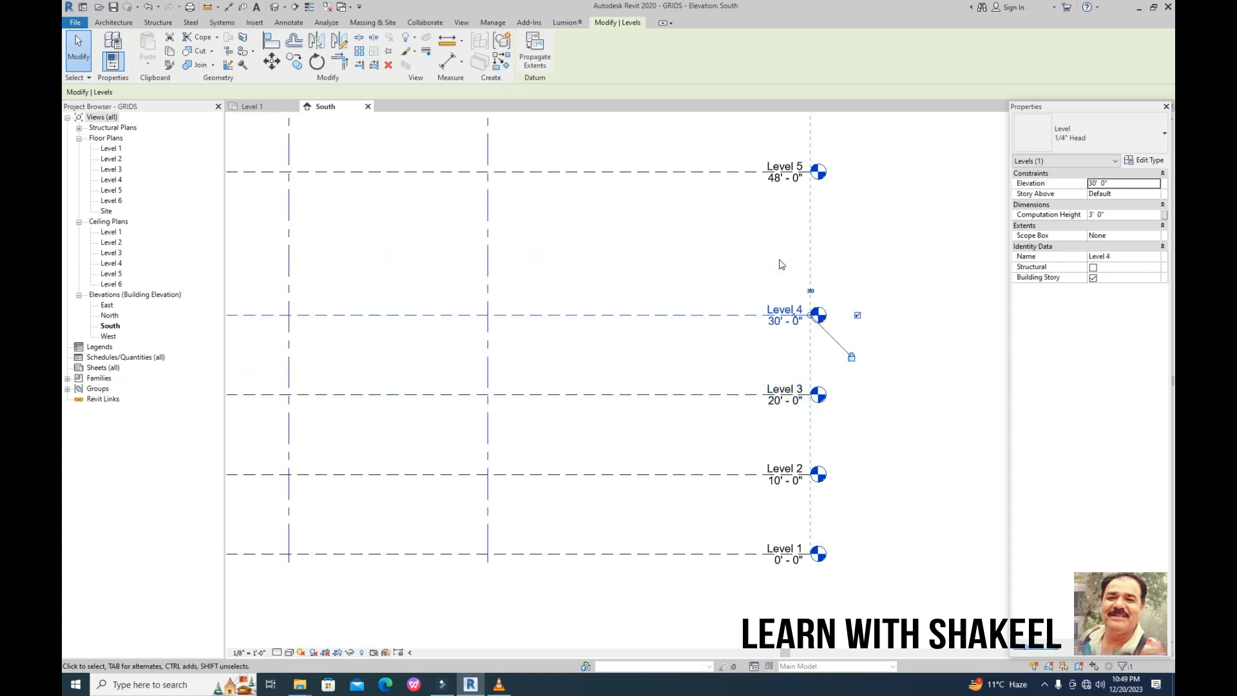
click(778, 259)
Step: Set the elevation of Level 5 to 40'
middle_drag(790, 215, 774, 344)
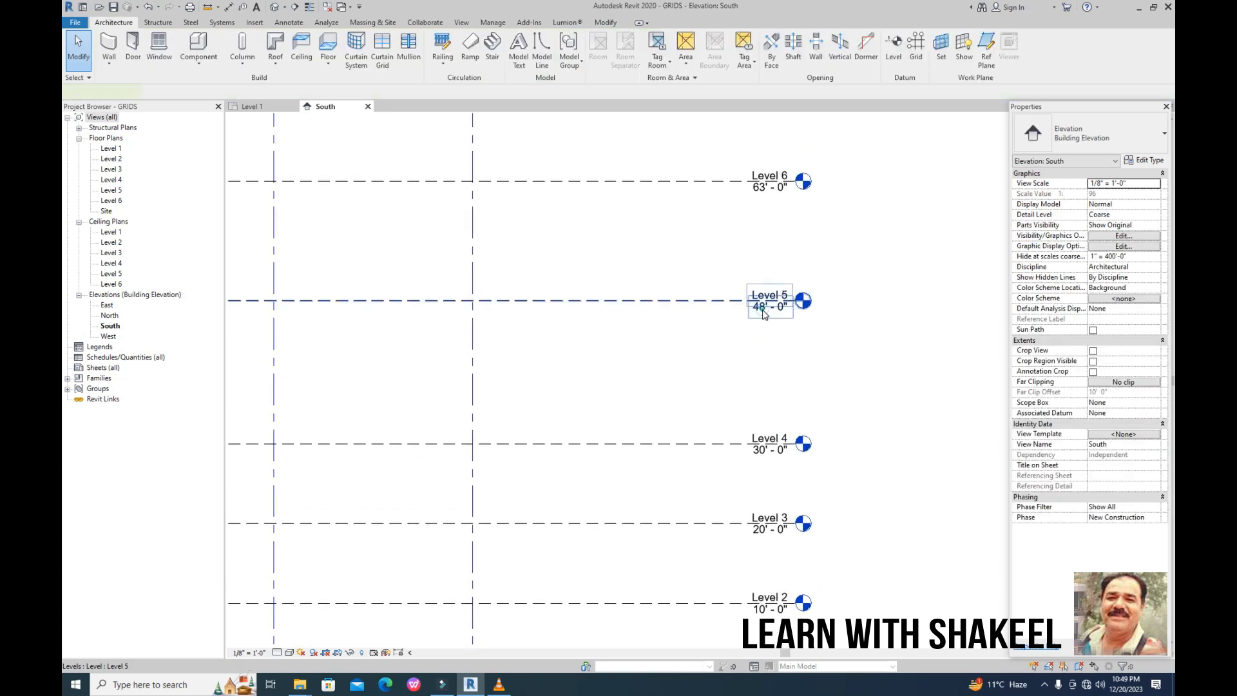
click(765, 308)
click(763, 309)
text(40)
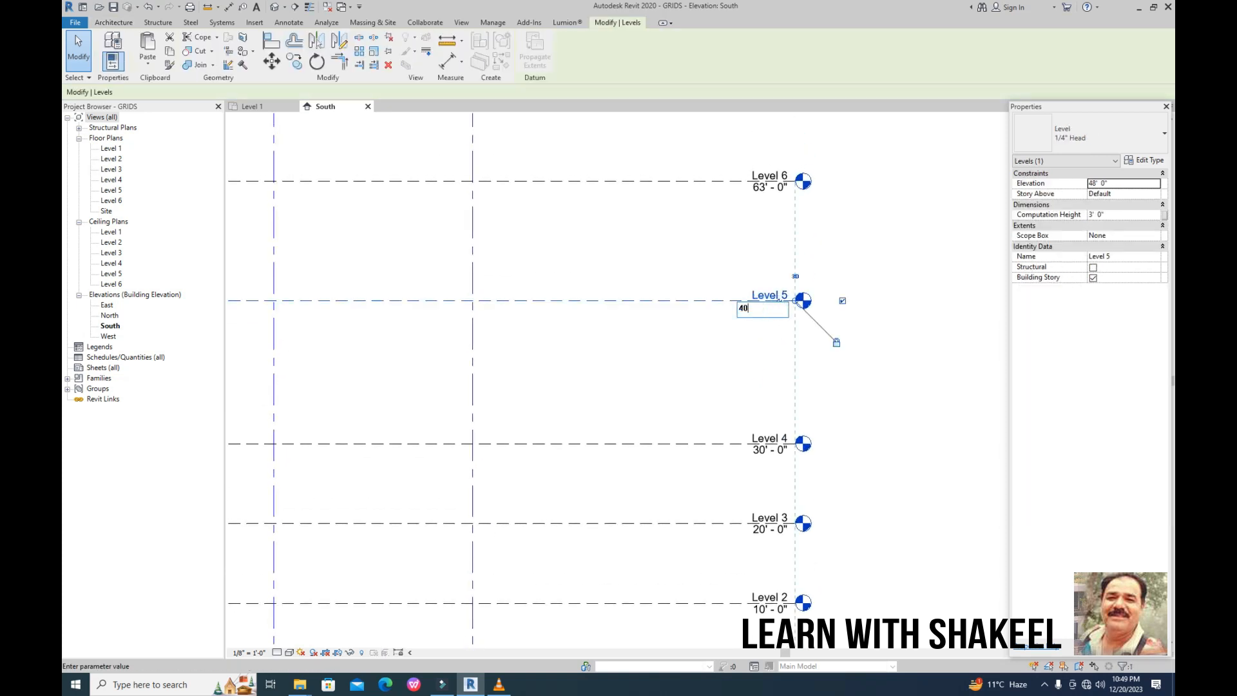
key(Return)
Step: Set the elevation of Level 6 to 60'
middle_drag(766, 218, 761, 330)
click(767, 301)
click(765, 302)
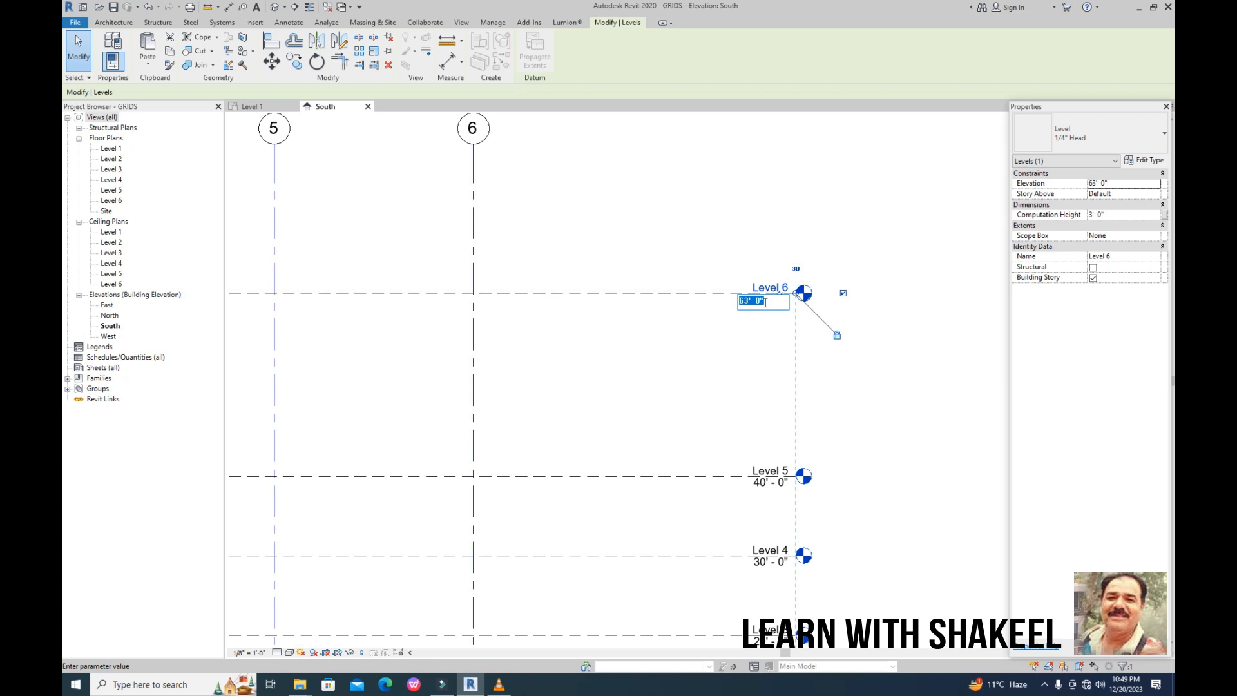
text(60)
key(Return)
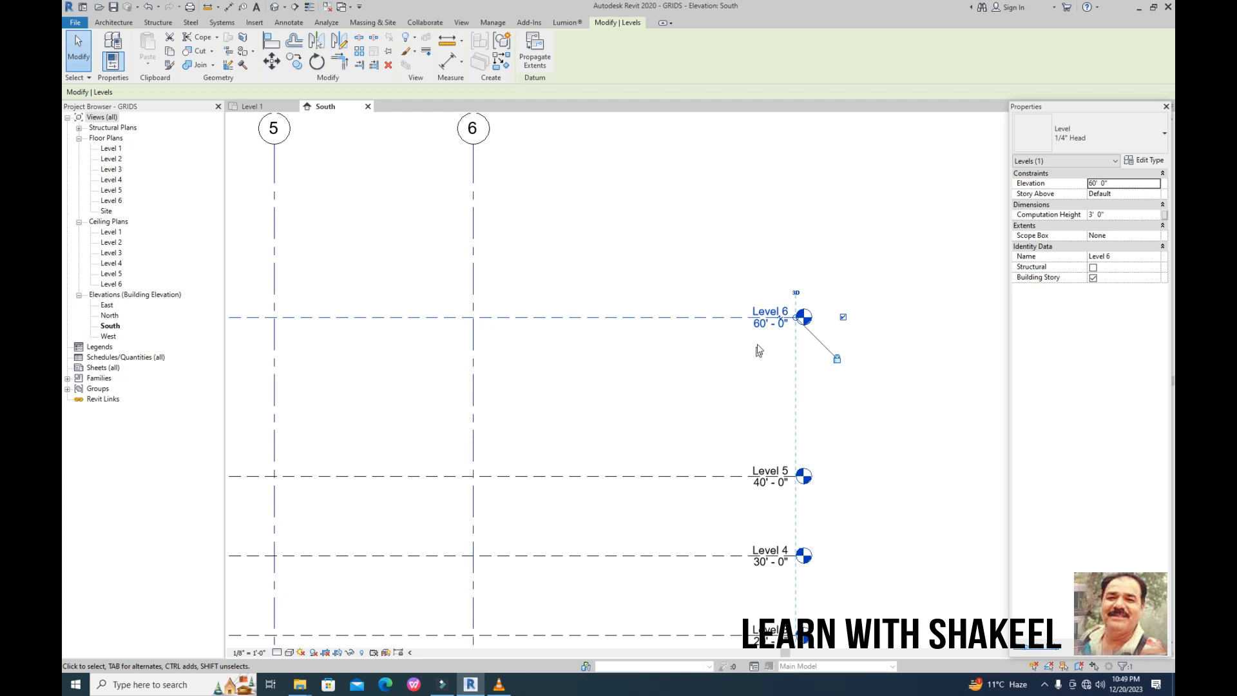
Step: Set the elevation of Level 6 to 50'
click(763, 326)
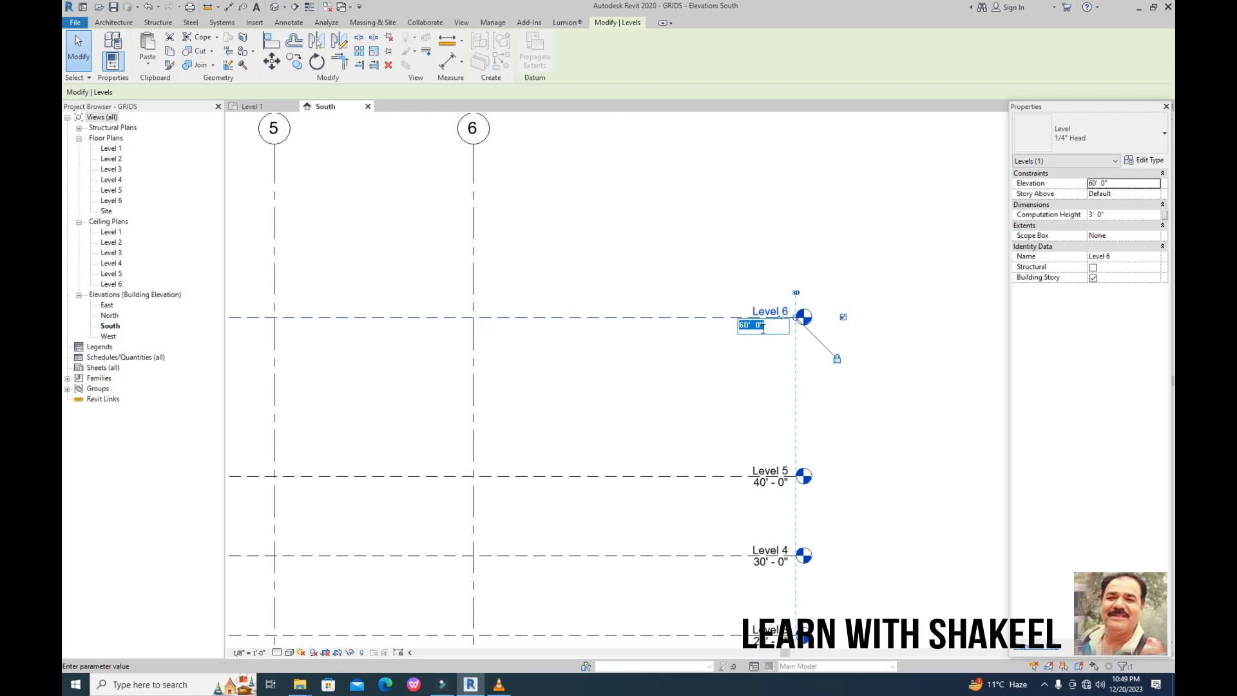
text(50)
key(Return)
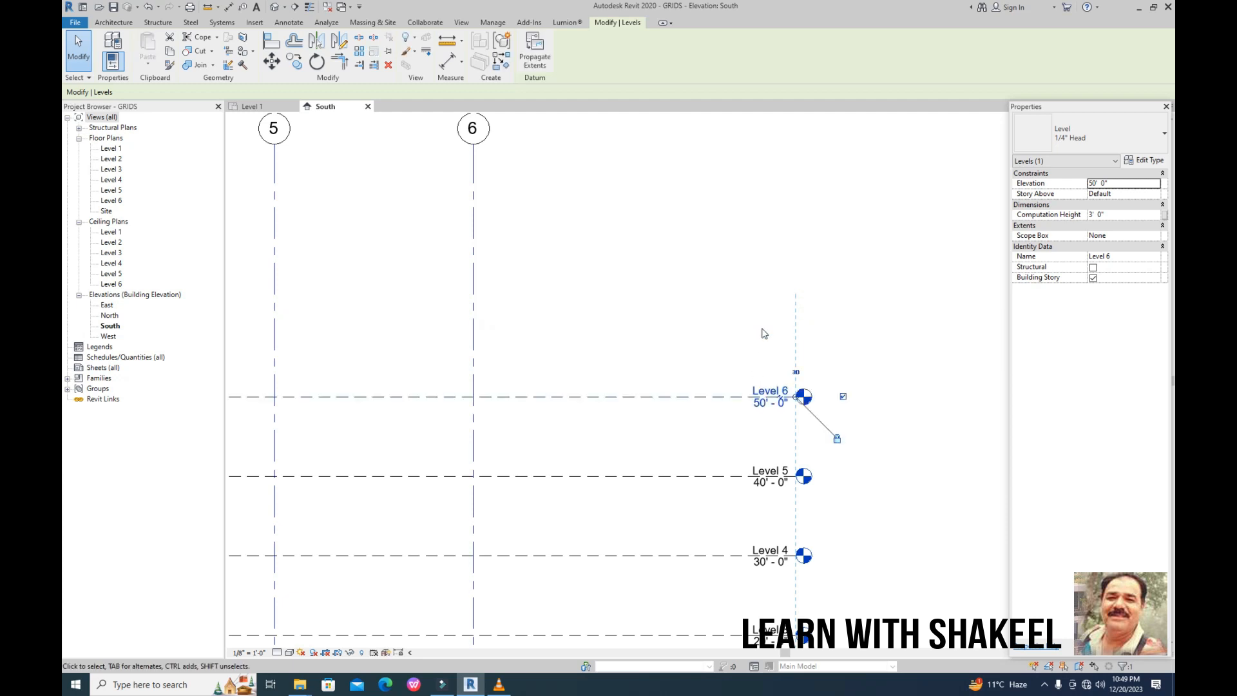
Step: Rename Level 1 as "01-ground level" and accept renaming its corresponding views
scroll(758, 347, down, 4)
scroll(758, 523, up, 6)
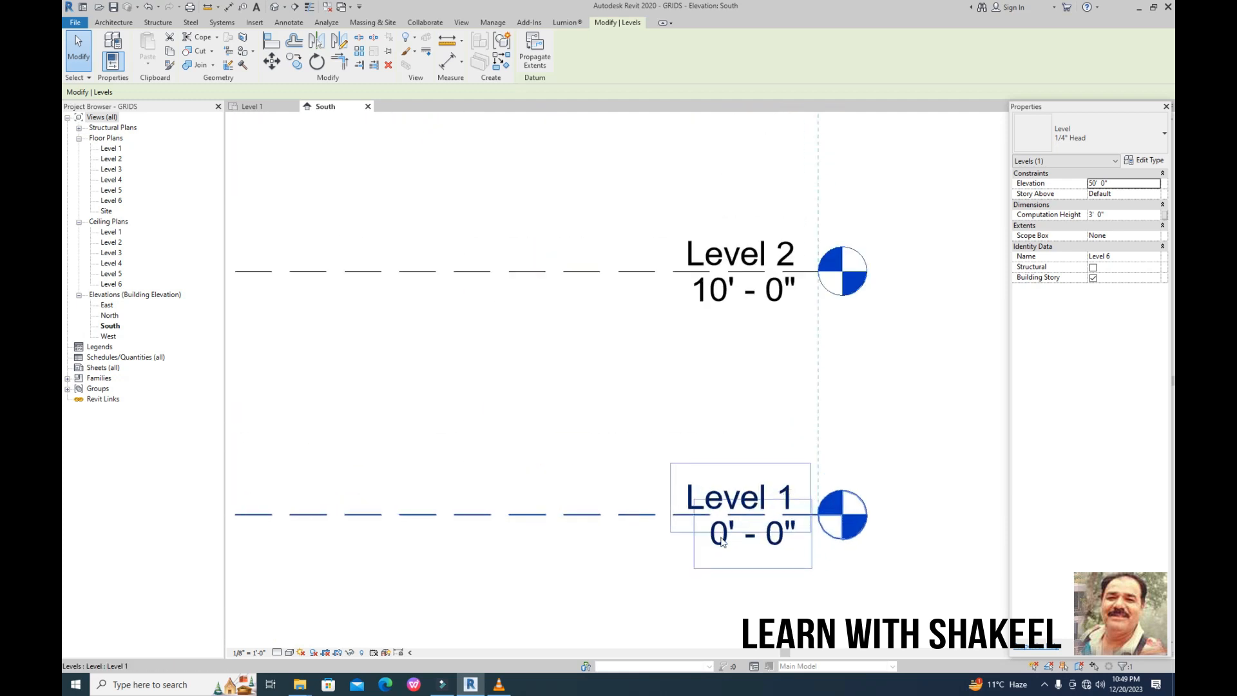
scroll(722, 542, down, 4)
click(678, 562)
scroll(723, 532, up, 2)
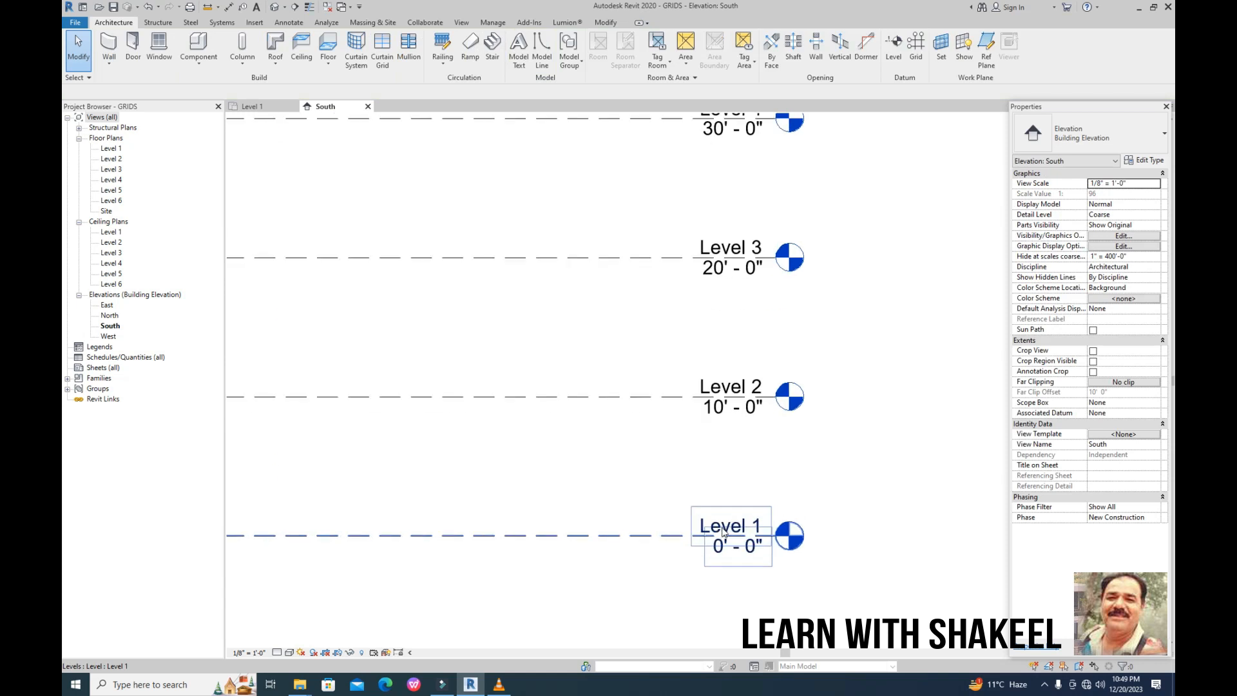
scroll(722, 532, up, 2)
click(741, 523)
click(752, 521)
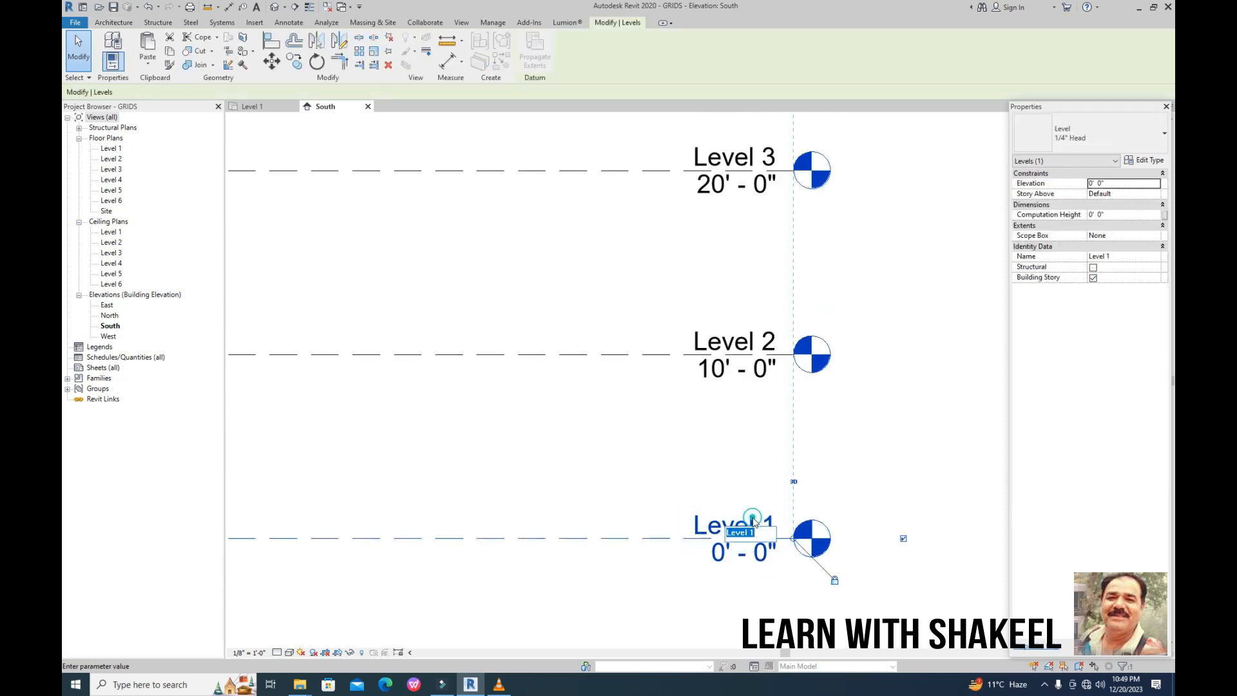
text(0)
text(1-ground level)
key(Return)
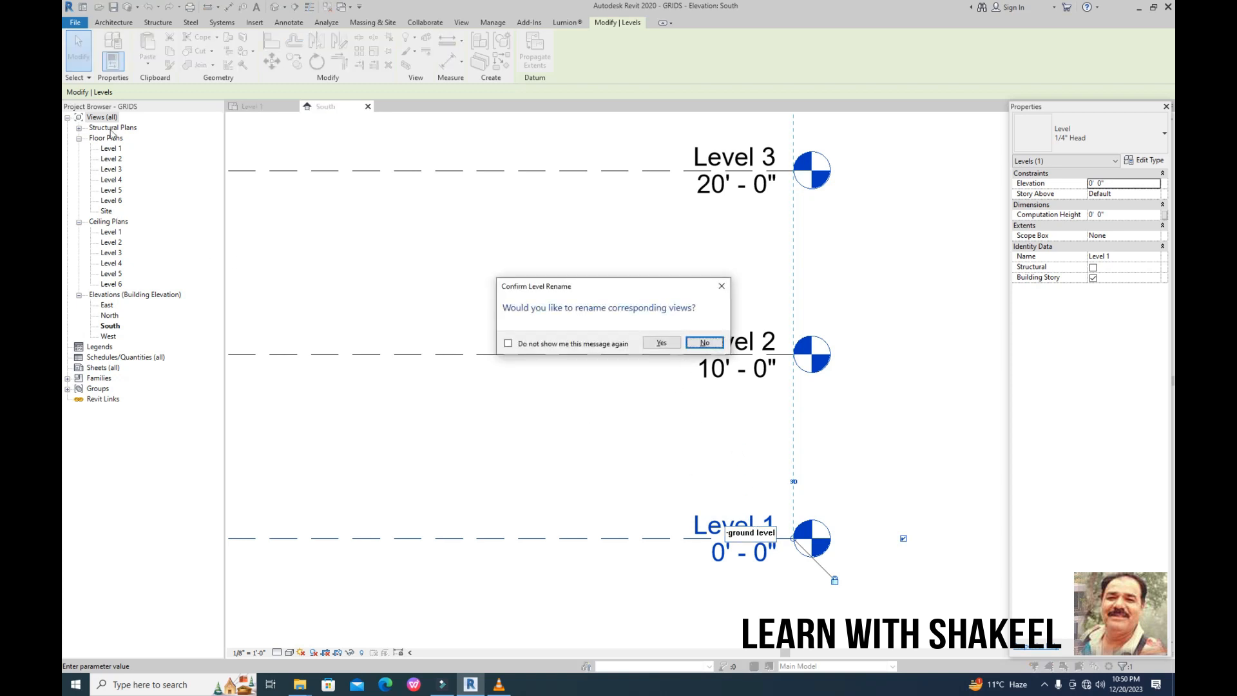
click(660, 342)
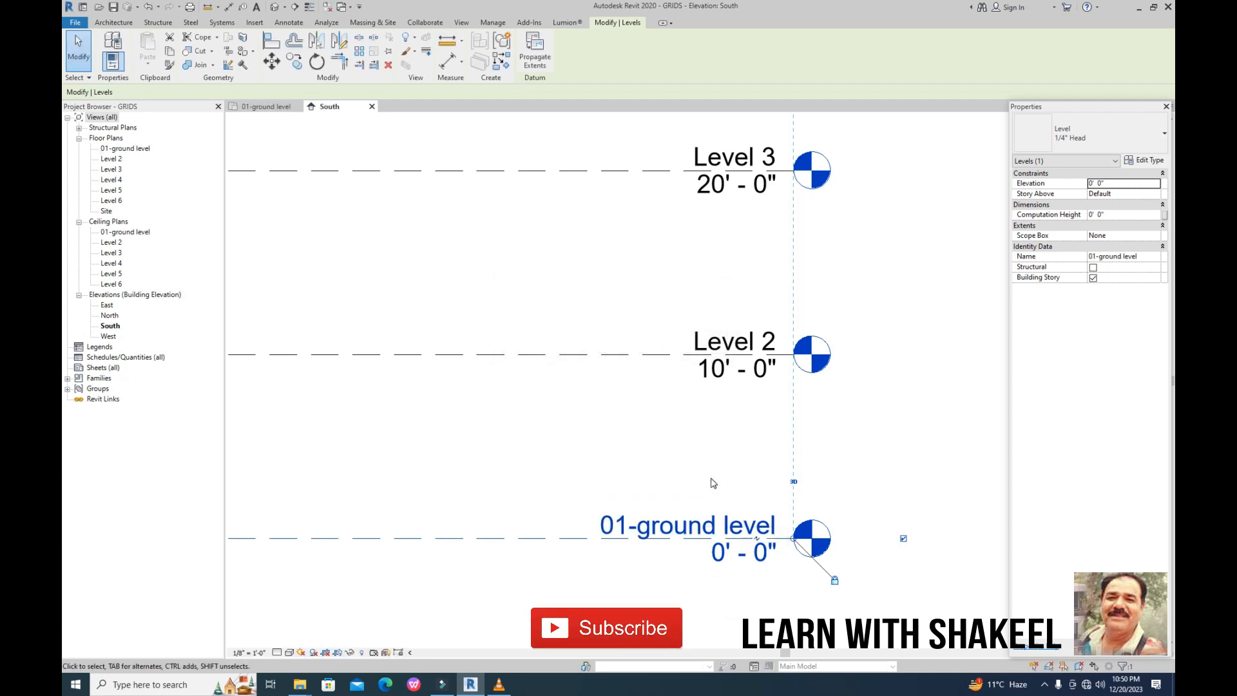
Step: Rename Level 2 as "02-FIRST FLOOR LEVEL" and accept renaming its corresponding views
scroll(713, 483, down, 2)
click(671, 387)
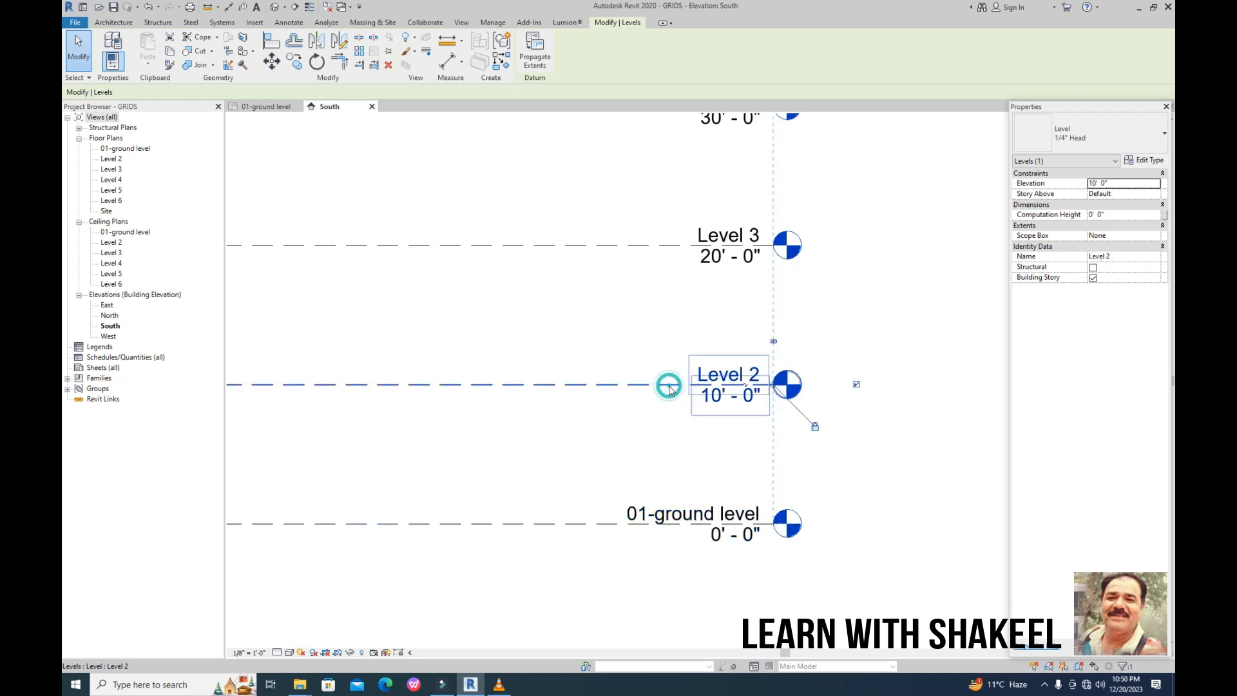
click(742, 367)
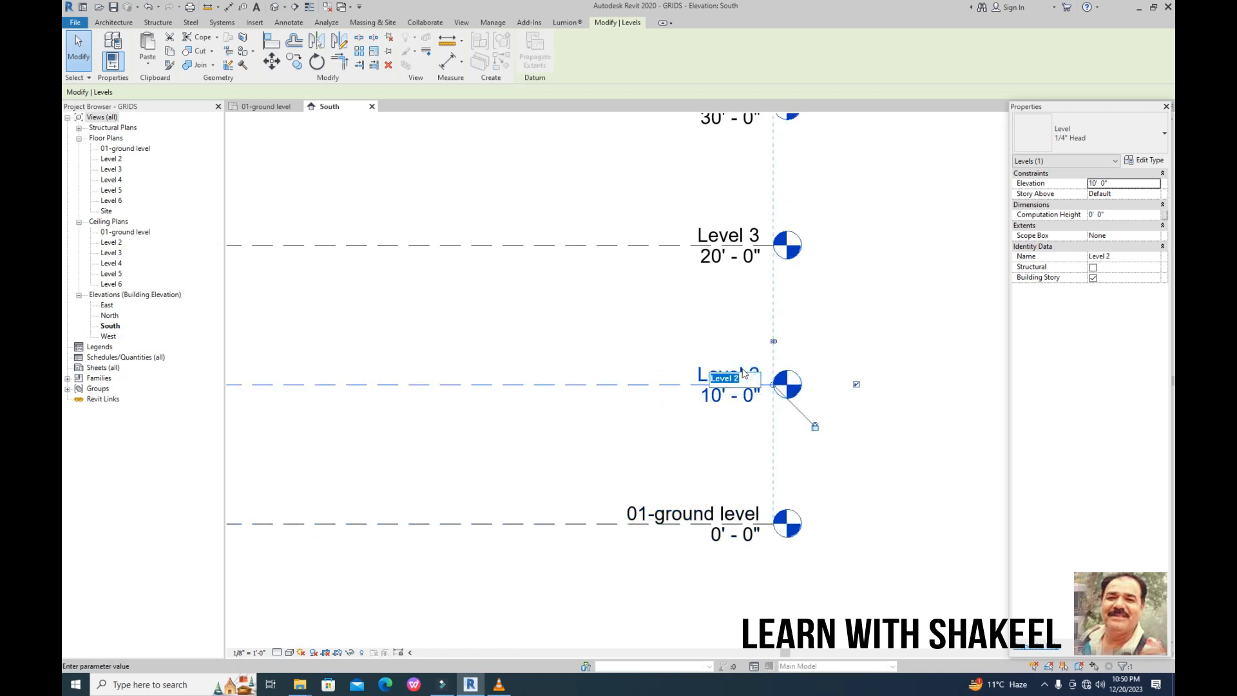
text(0)
text(2-FIRST FLOOR LE)
text(VEL)
key(Return)
click(662, 344)
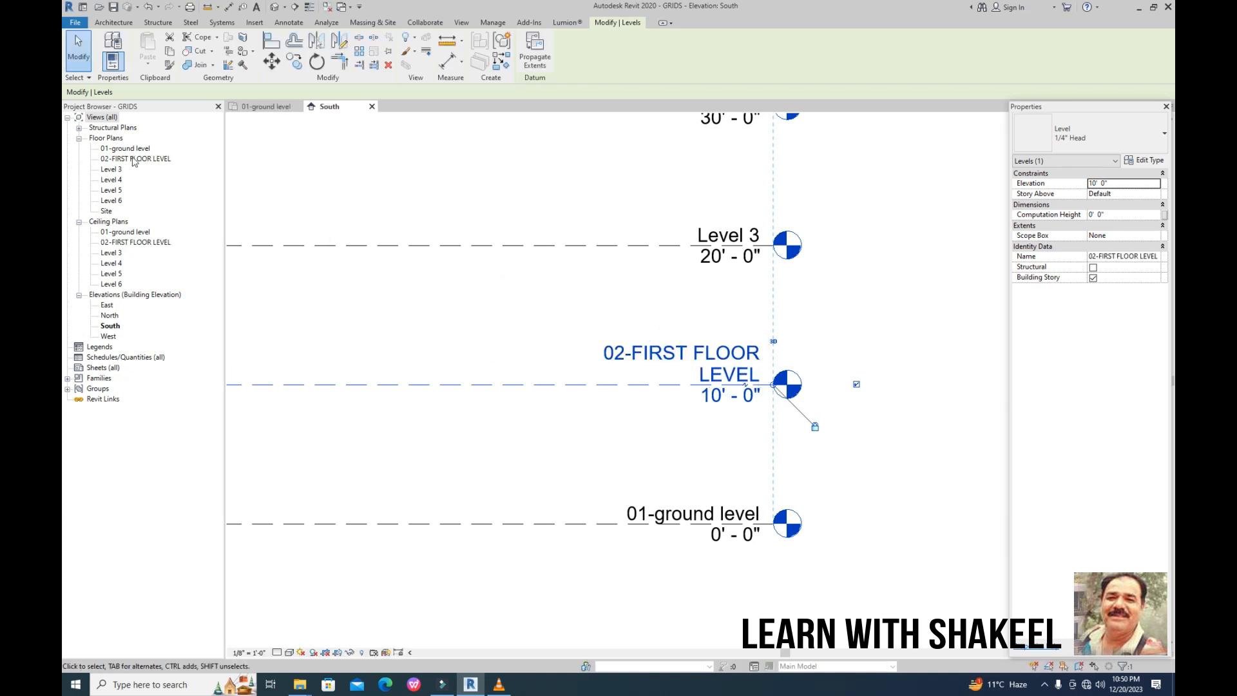
Step: Rename Level 6 as "07-PARAPET LEVEL" without renaming its corresponding views
scroll(663, 329, down, 2)
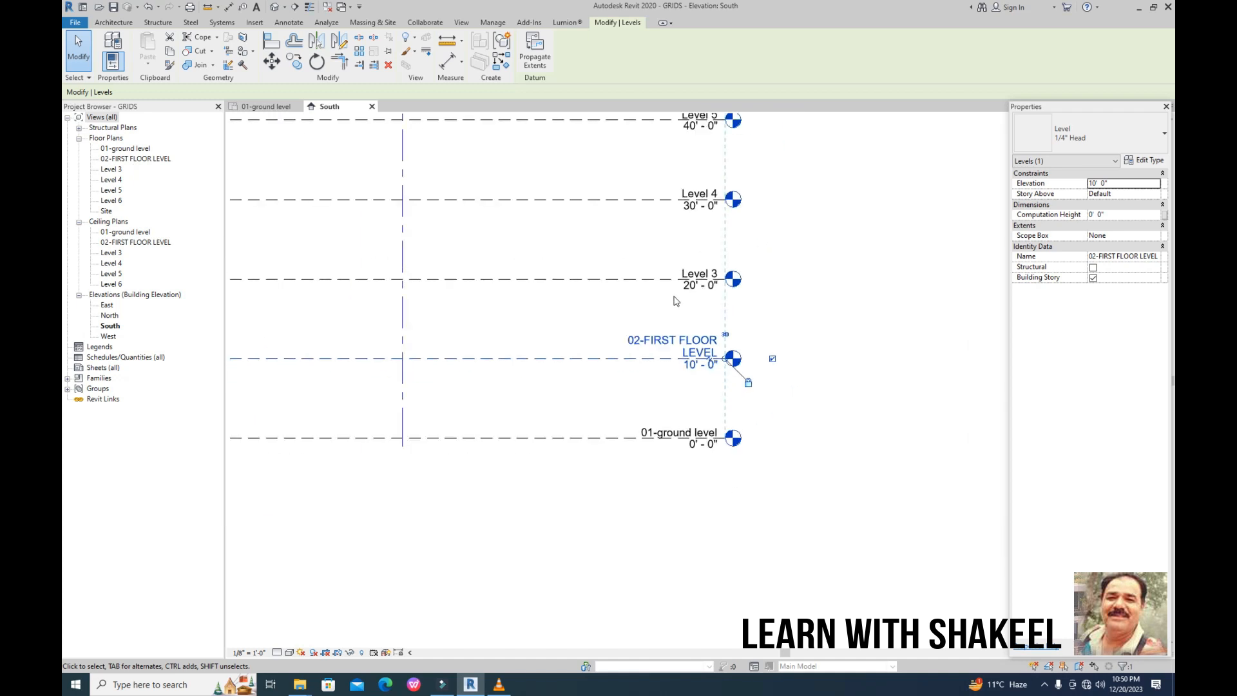
middle_drag(685, 257, 685, 381)
middle_drag(700, 313, 700, 368)
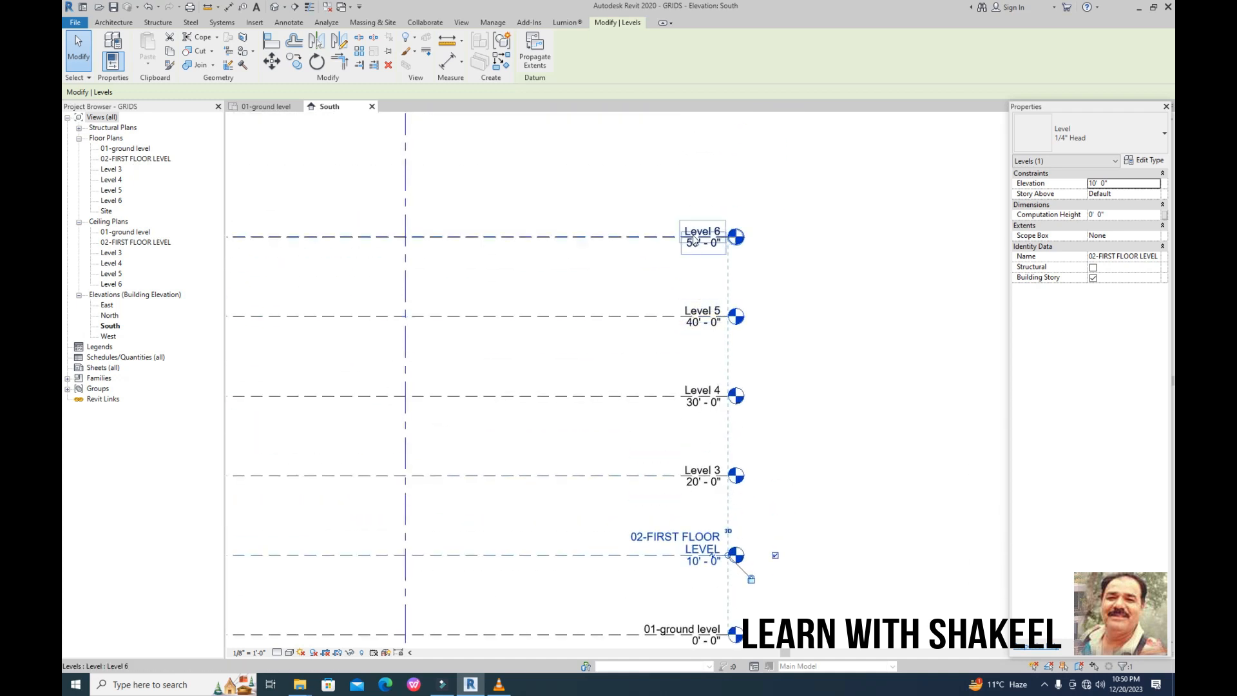
scroll(692, 228, up, 2)
click(707, 234)
click(709, 232)
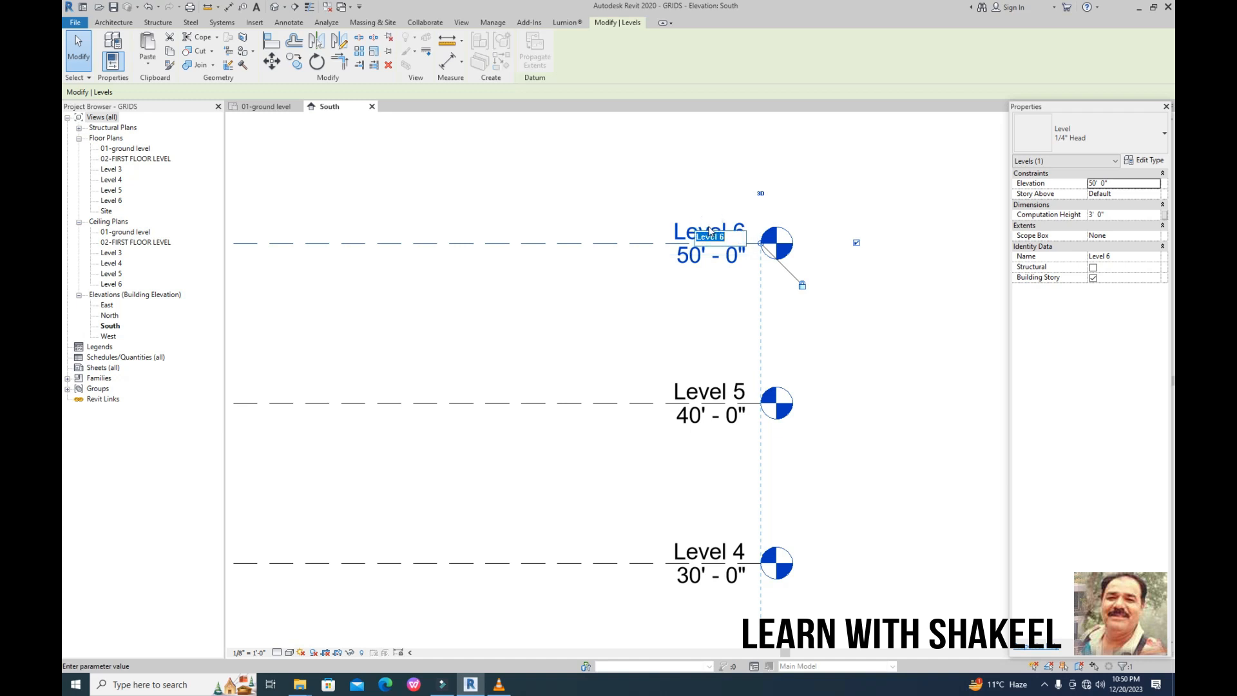
text(0)
text(7-PARAPET )
text(LEVE)
text(L)
key(Return)
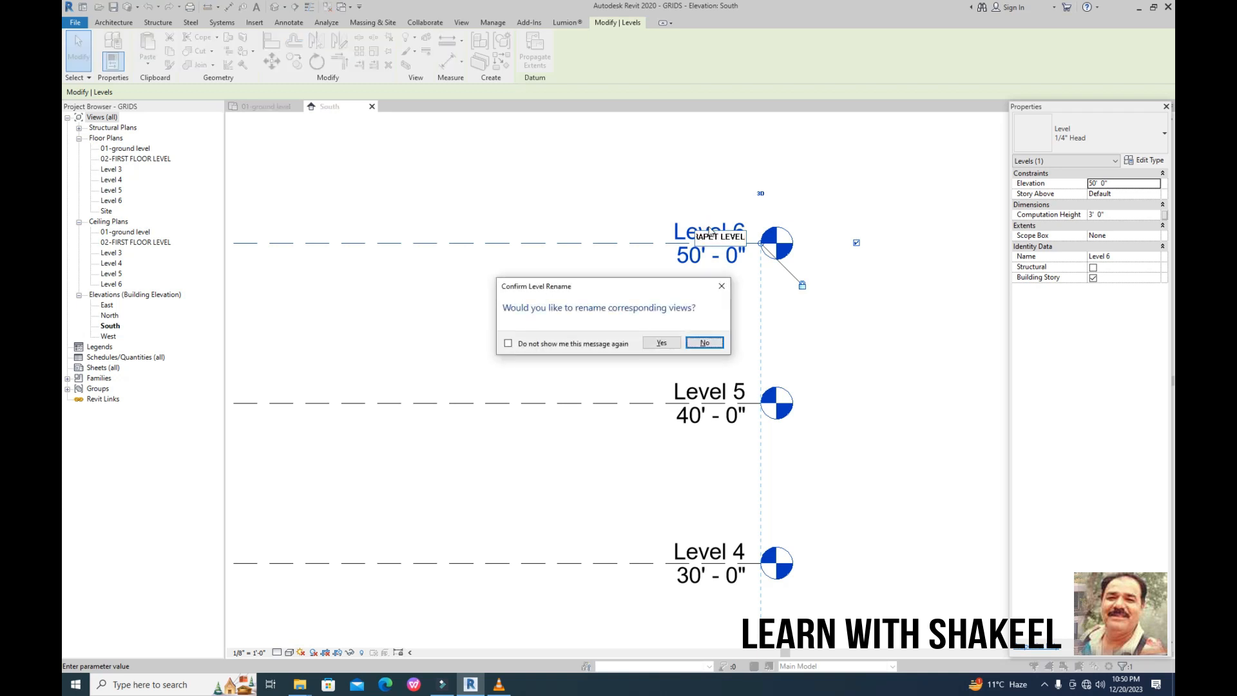
key(Return)
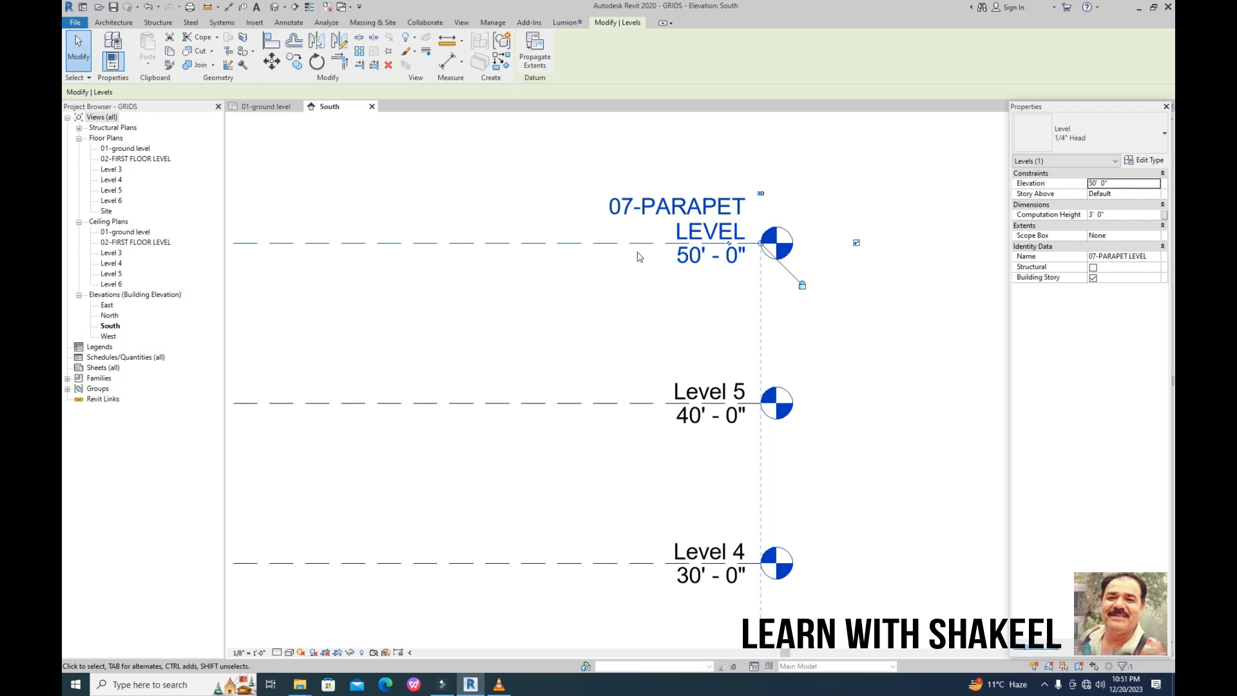
scroll(635, 265, down, 3)
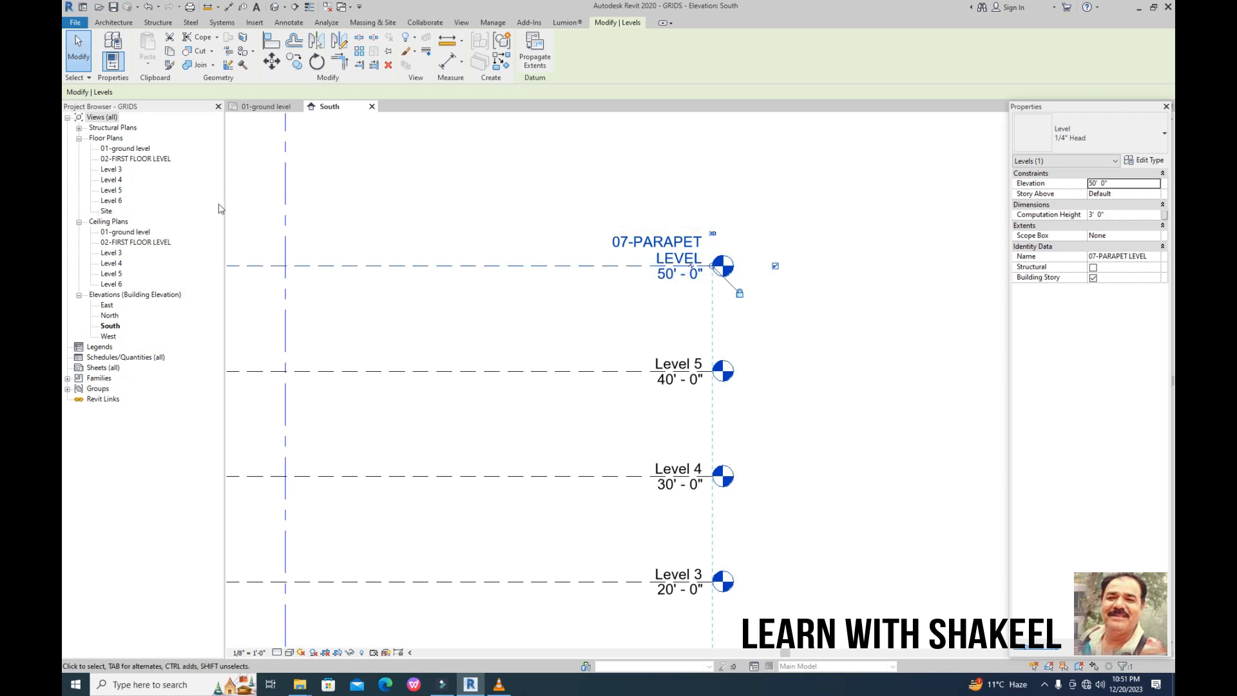
click(502, 310)
Step: Add an elbow to the level line of 02-FIRST FLOOR LEVEL at its right-hand head
scroll(523, 325, down, 5)
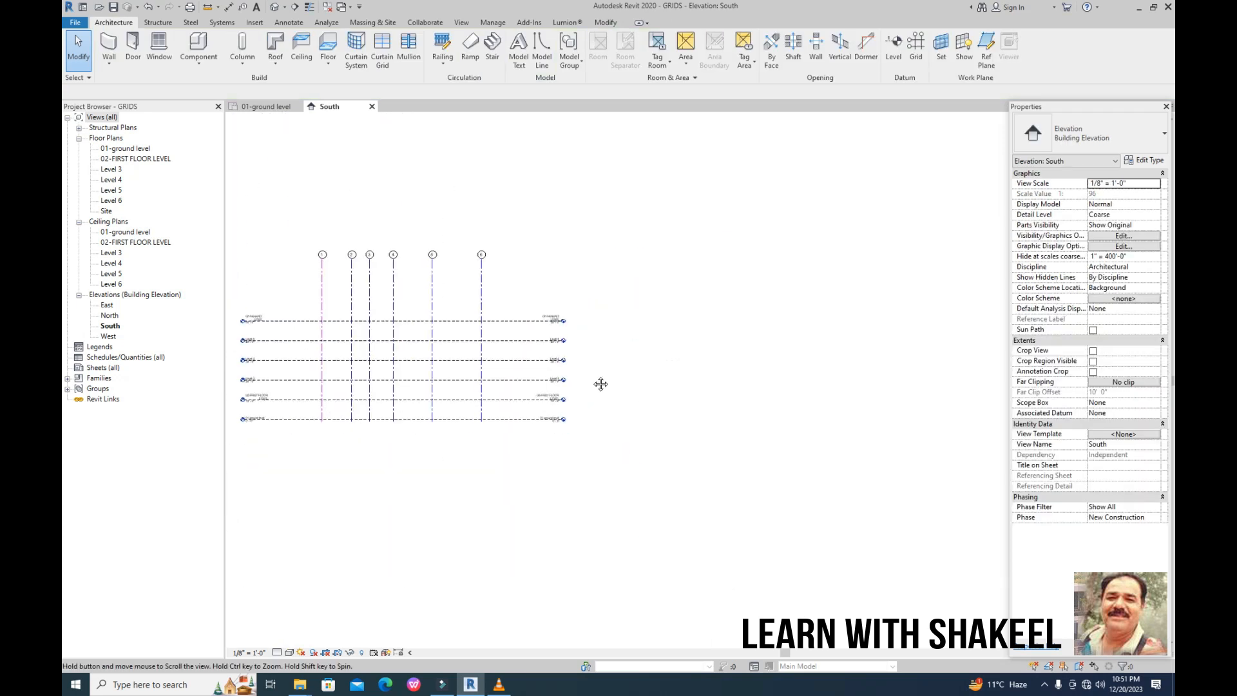
scroll(708, 395, up, 2)
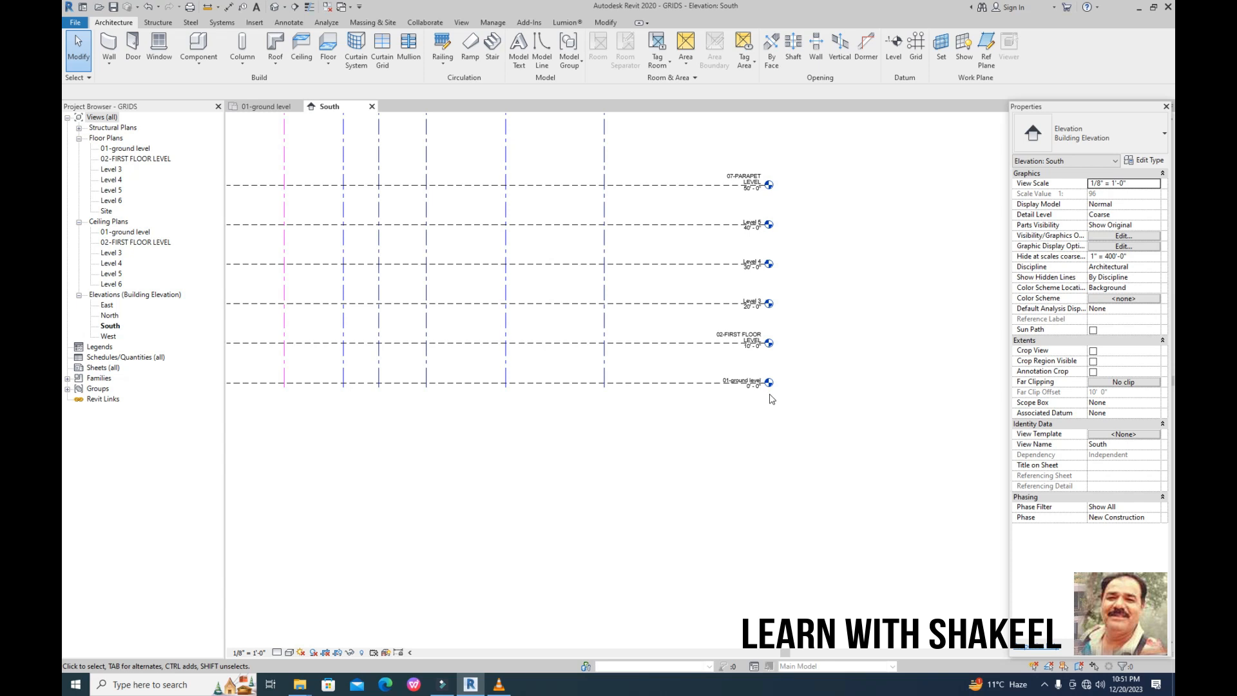
scroll(752, 366, up, 2)
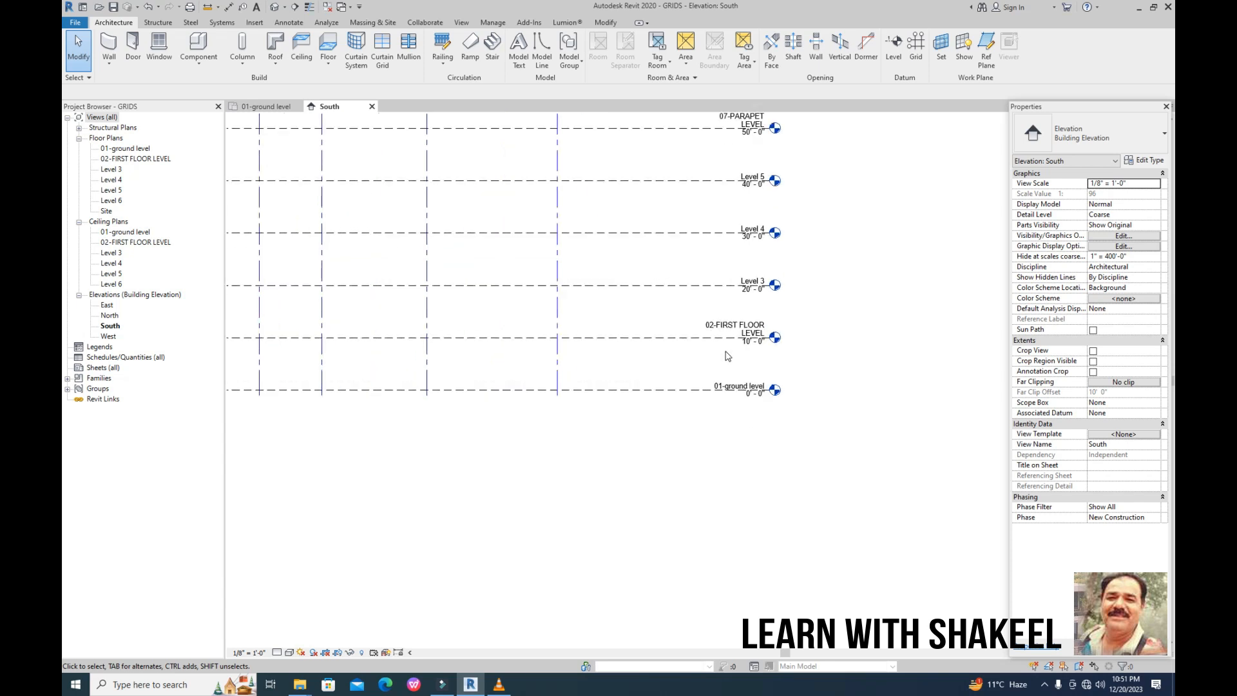
scroll(728, 356, up, 2)
click(642, 337)
scroll(785, 334, up, 10)
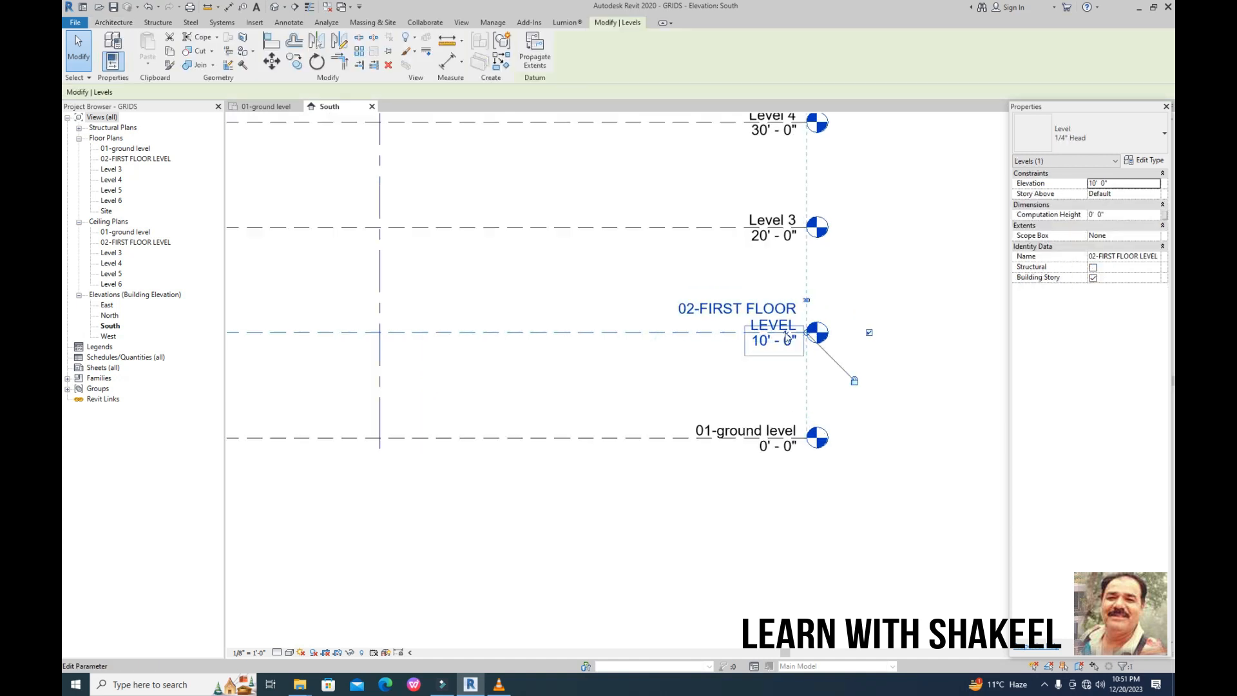
scroll(784, 332, up, 5)
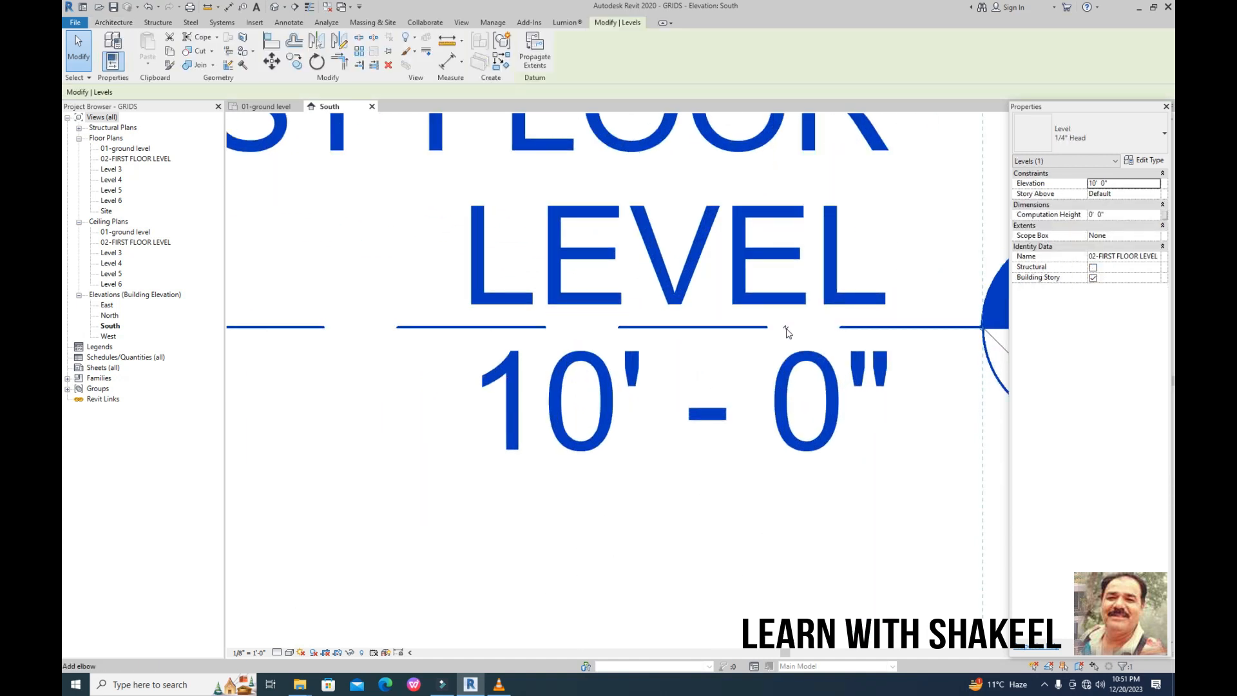
click(785, 329)
scroll(732, 442, down, 6)
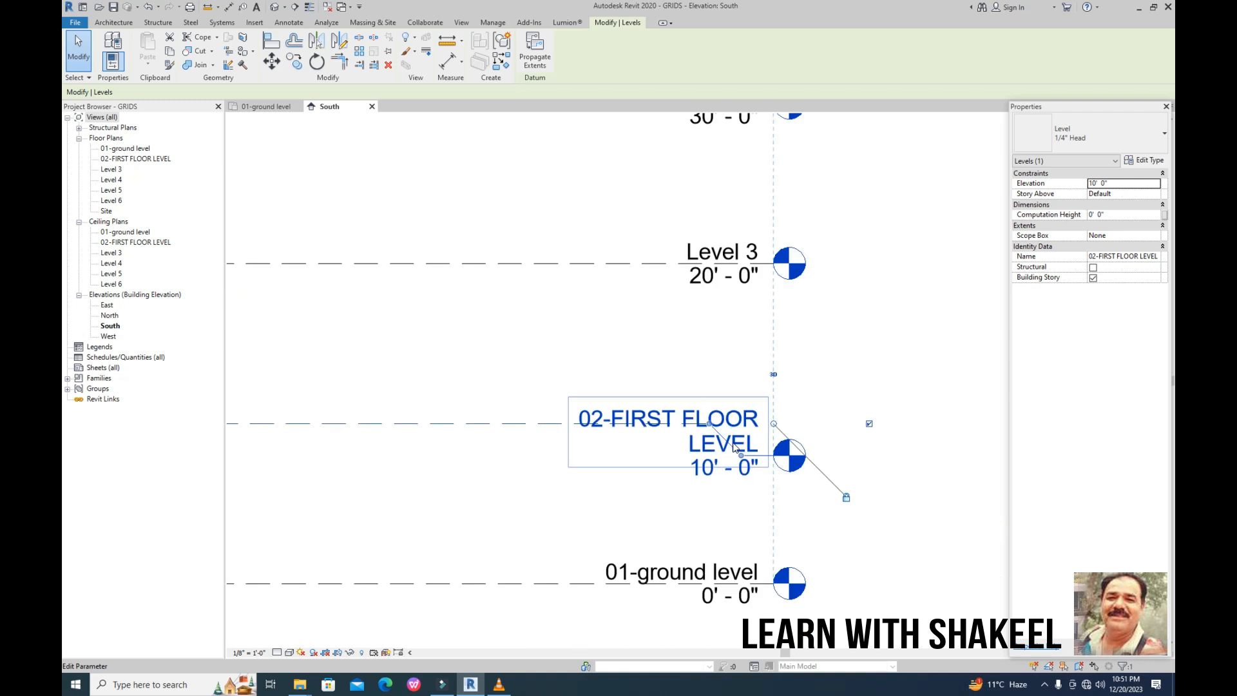
Step: Move both elbow points of 02-FIRST FLOOR LEVEL inward so the bend sits clear of the level name
drag(708, 425, 577, 423)
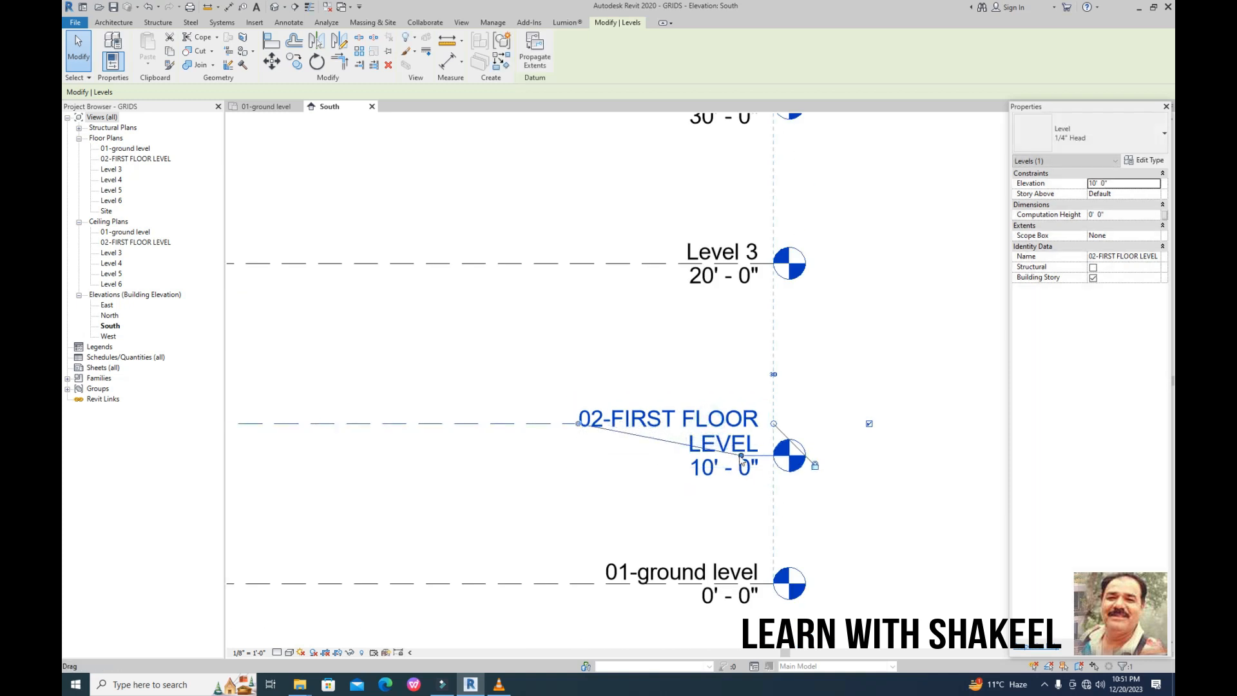
drag(741, 455, 668, 456)
mouse_move(578, 424)
mouse_down()
mouse_move(665, 429)
mouse_move(566, 423)
mouse_up()
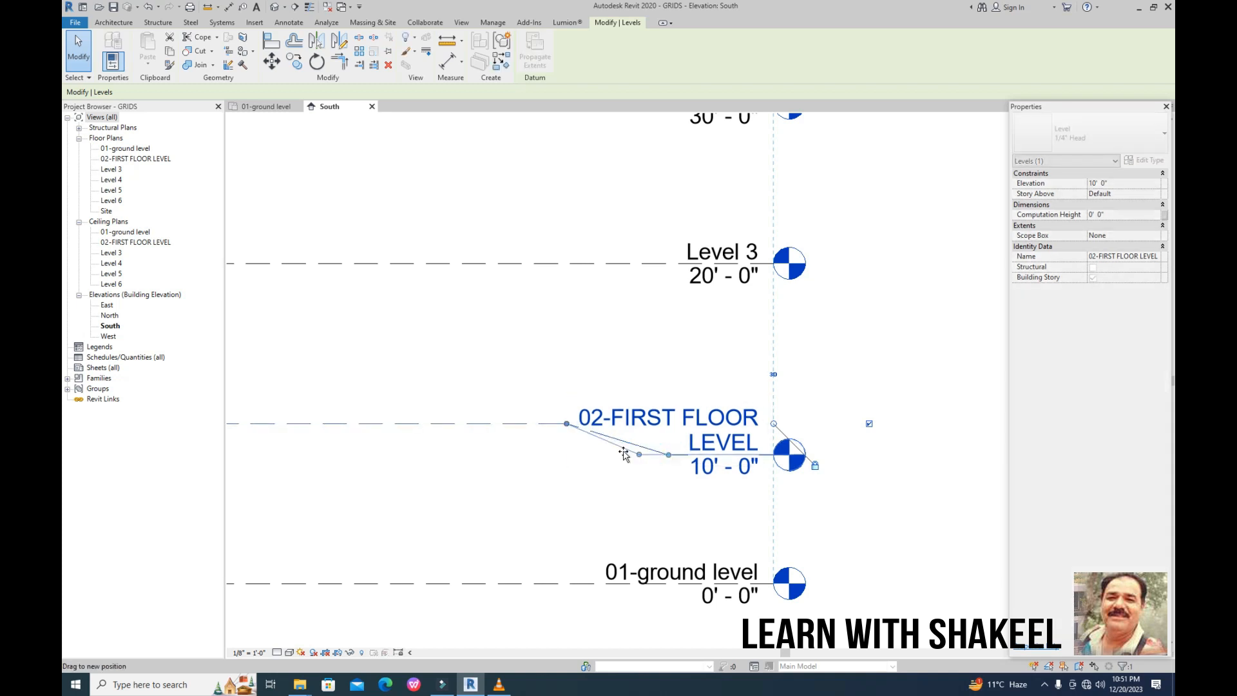
Step: Add an elbow at the right-hand head of 01-ground level, offsetting the head below the level line
scroll(644, 476, down, 6)
scroll(652, 484, up, 4)
click(681, 548)
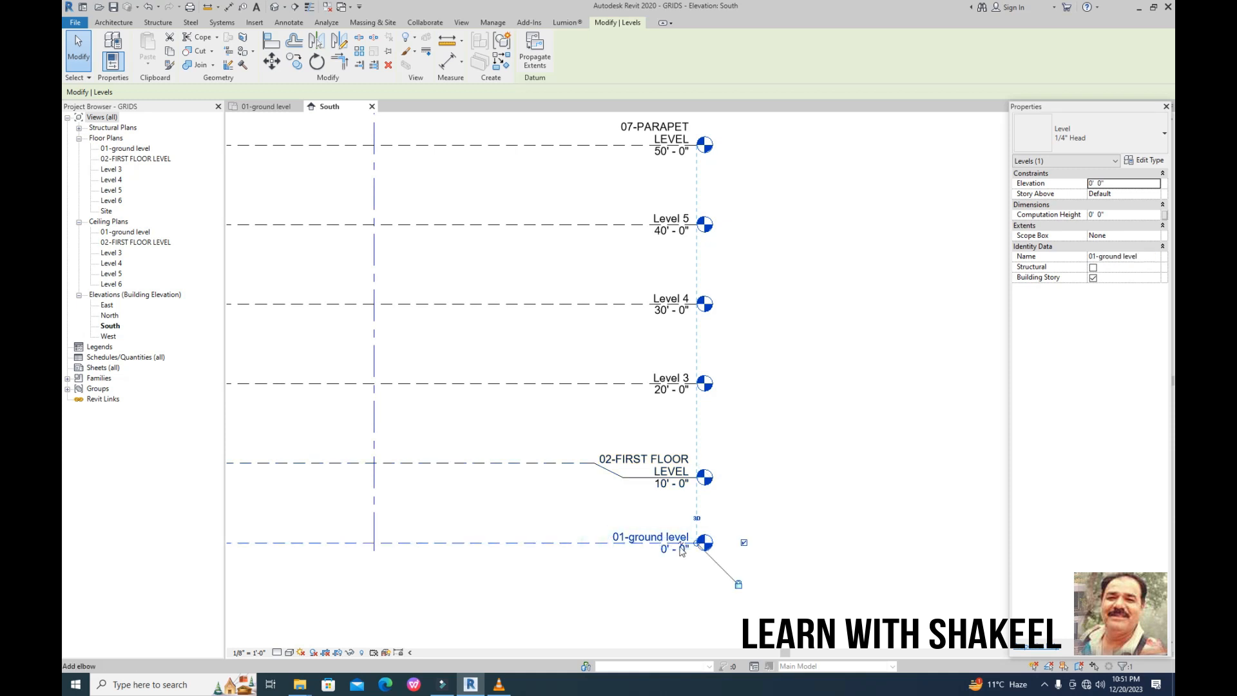
drag(684, 548, 680, 560)
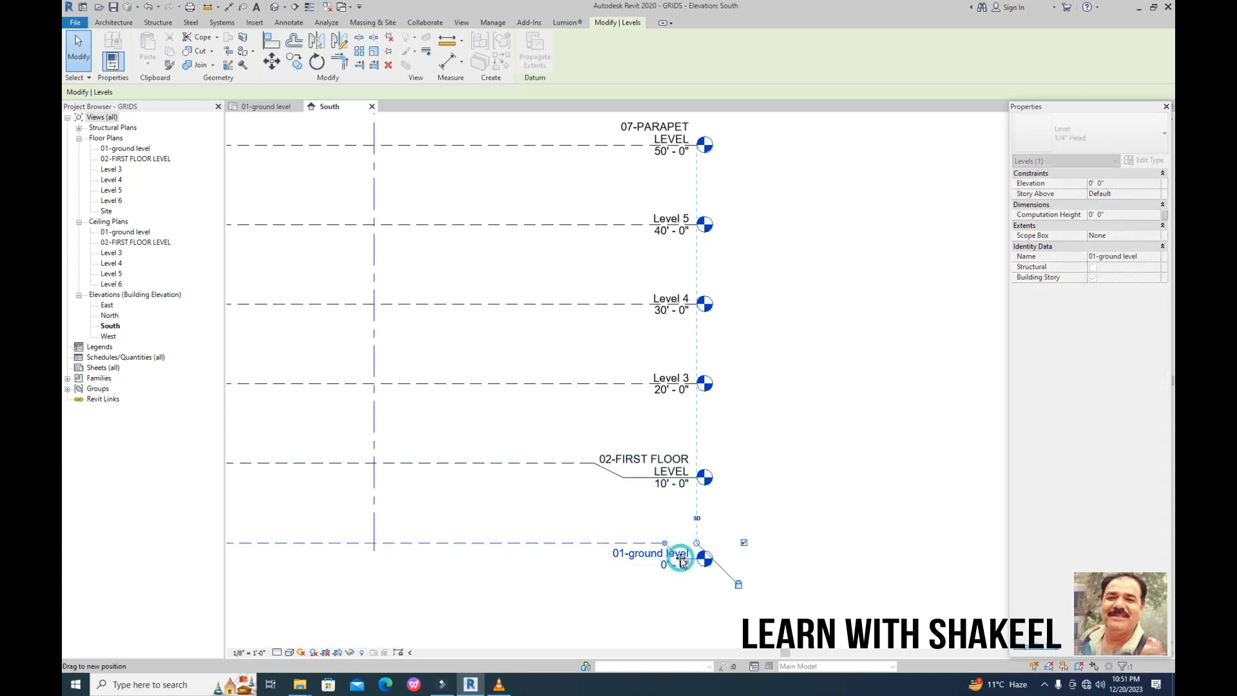
click(552, 571)
Step: Pull the aligned right-hand ends of all levels inward, and extend only the unlocked 01-ground level back outward
click(580, 545)
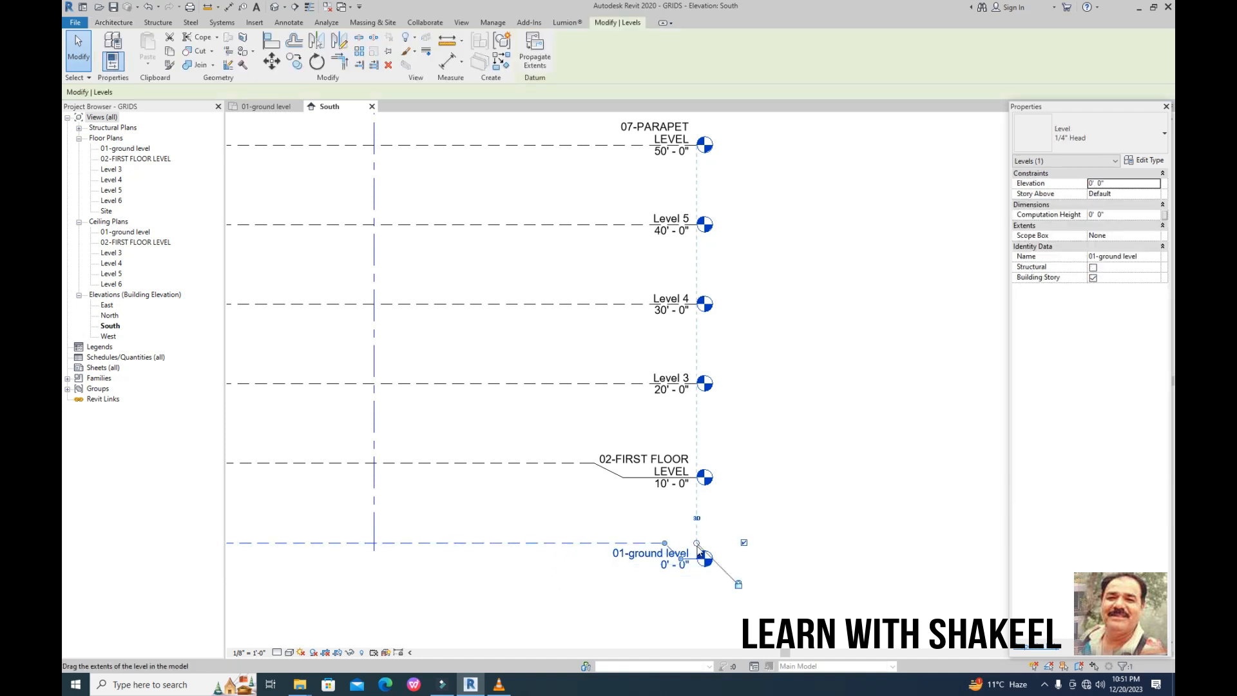
drag(696, 544, 466, 543)
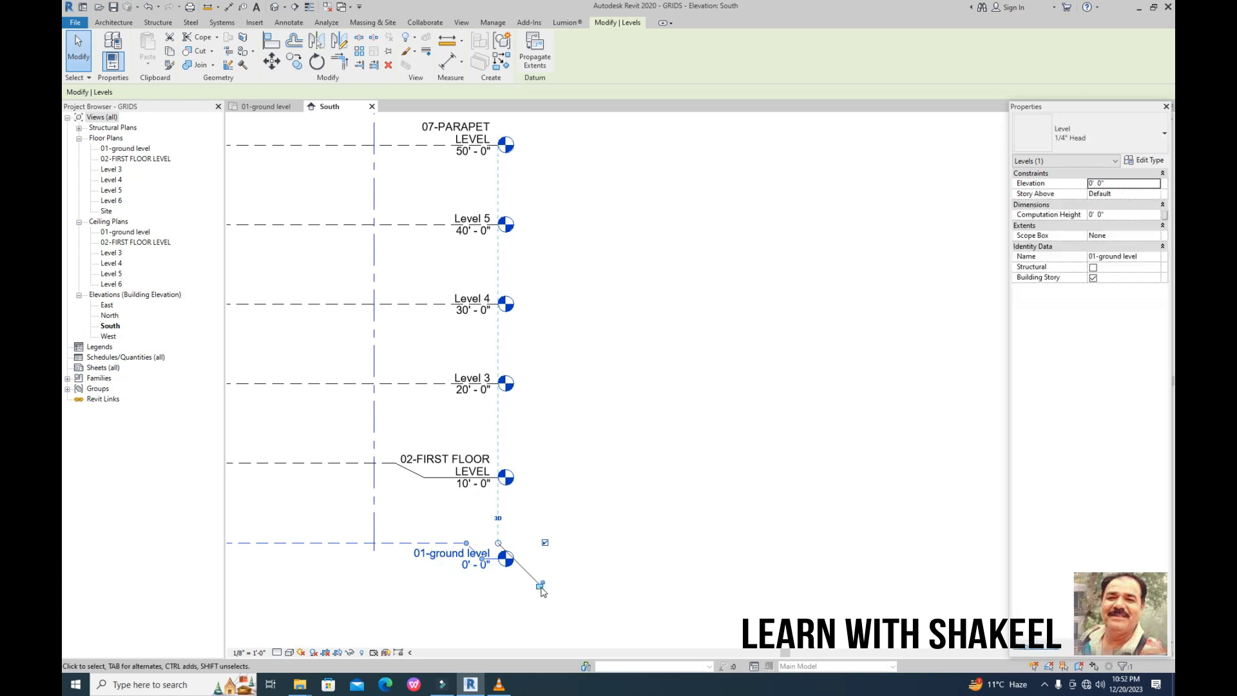
drag(498, 543, 704, 552)
click(583, 510)
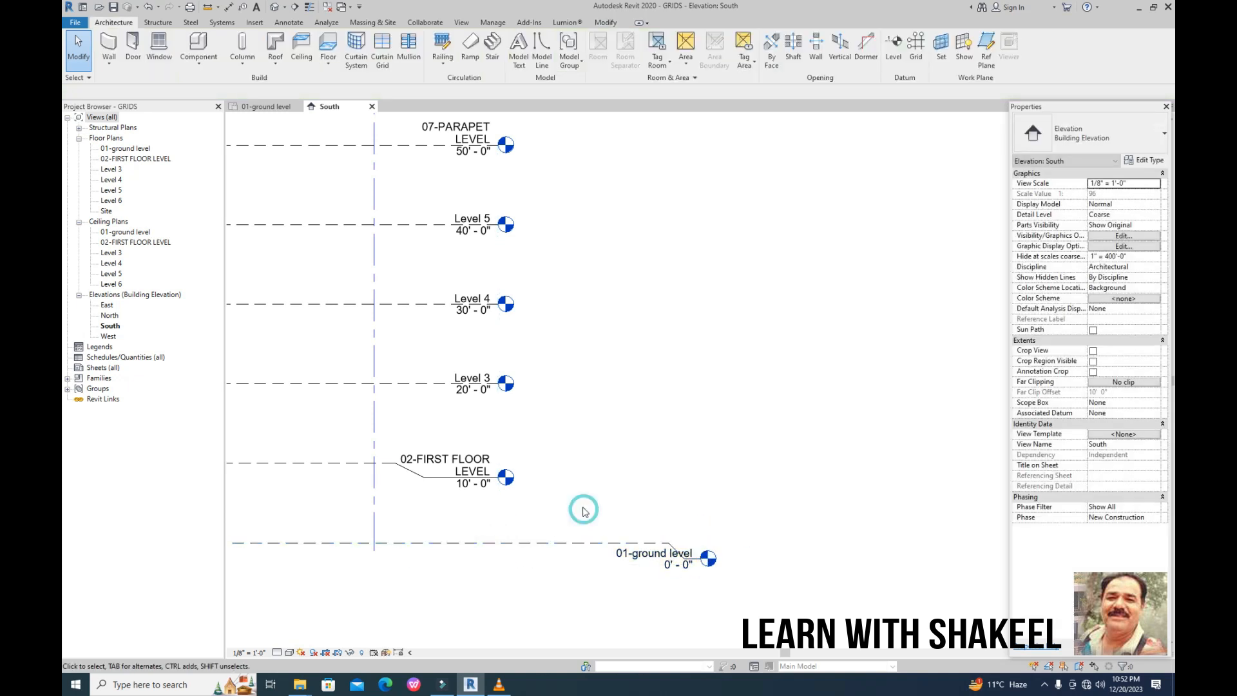
Step: Unlock Level 4 from the aligned level ends and extend its right-hand end beyond the neighbouring levels
click(476, 308)
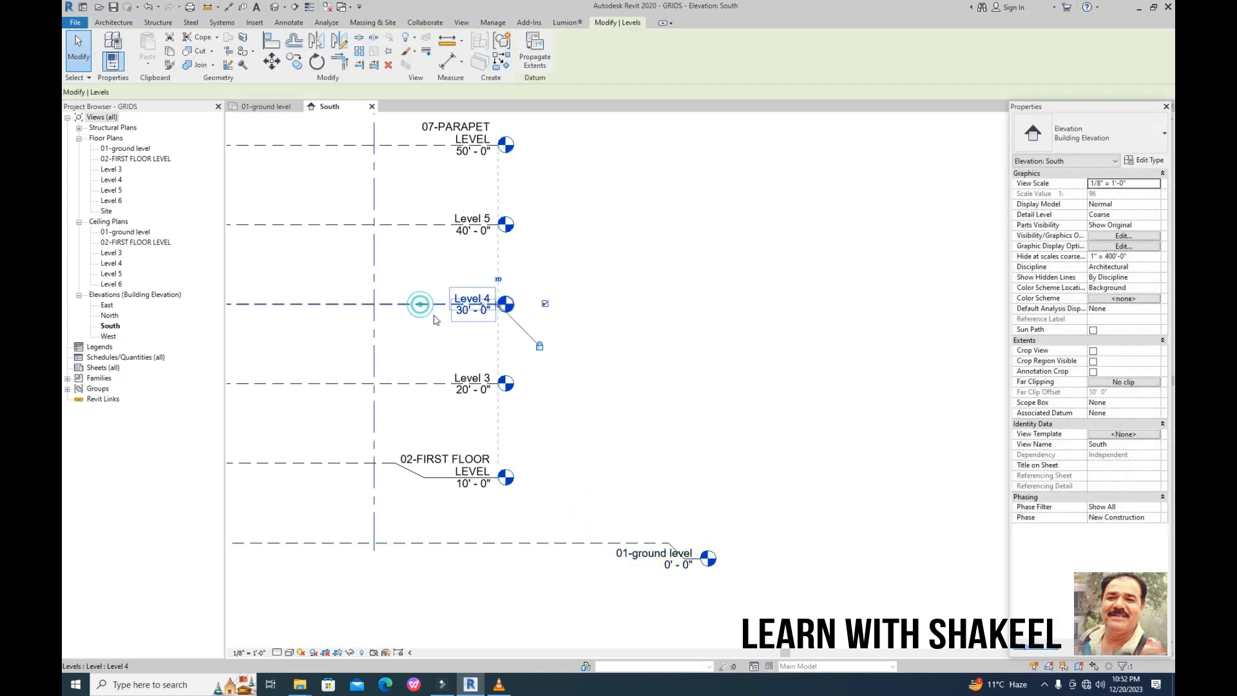
click(541, 346)
drag(498, 304, 615, 305)
click(572, 351)
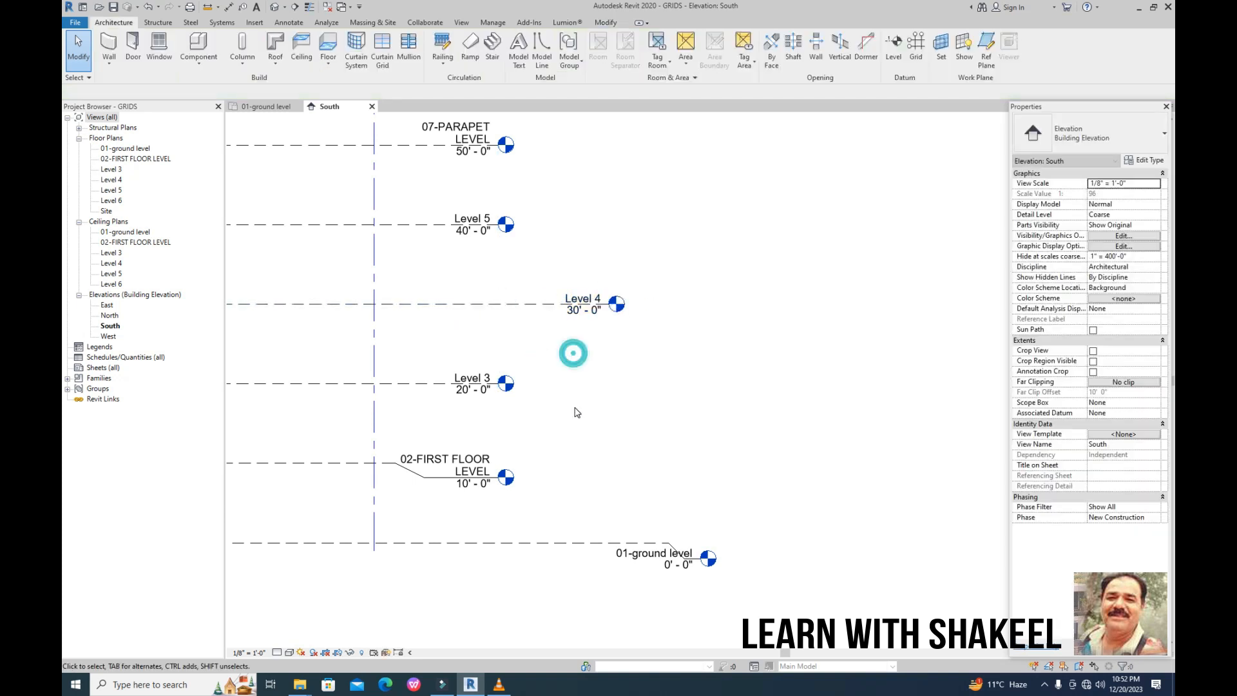
Step: Bring the right-hand end of Level 4 back into line with the Level 3 and Level 5 heads
scroll(577, 421, down, 1)
scroll(577, 421, down, 1)
click(597, 345)
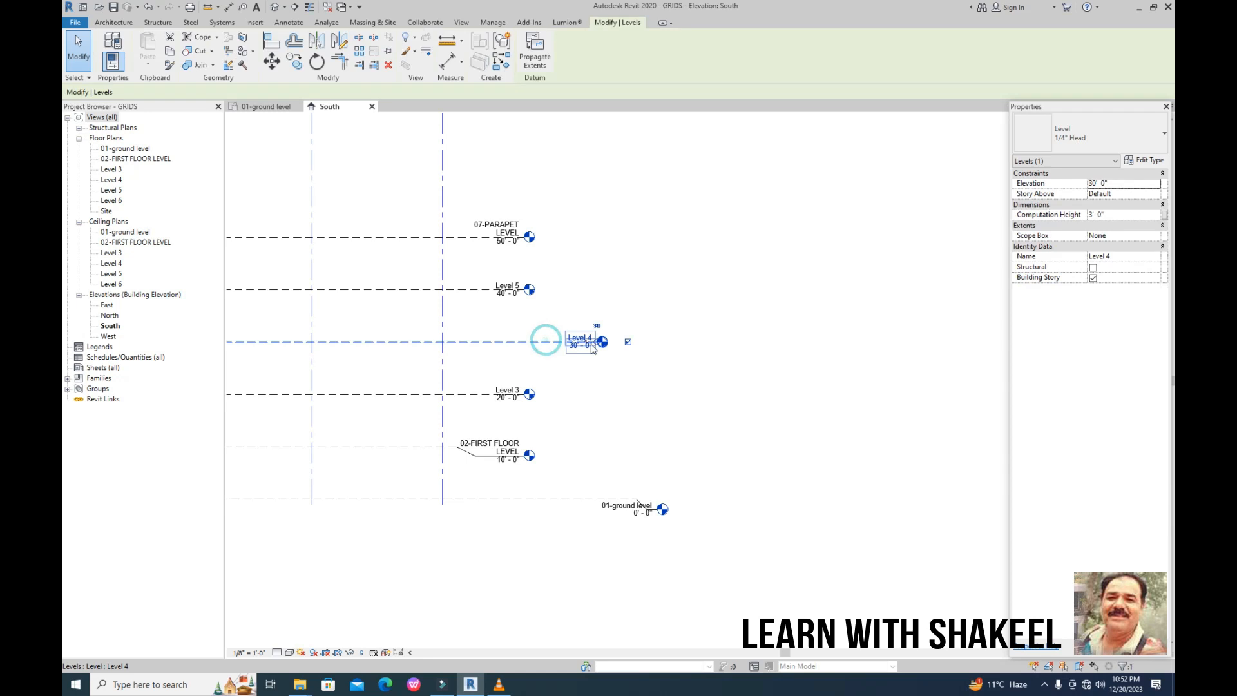
drag(599, 348, 526, 343)
click(566, 395)
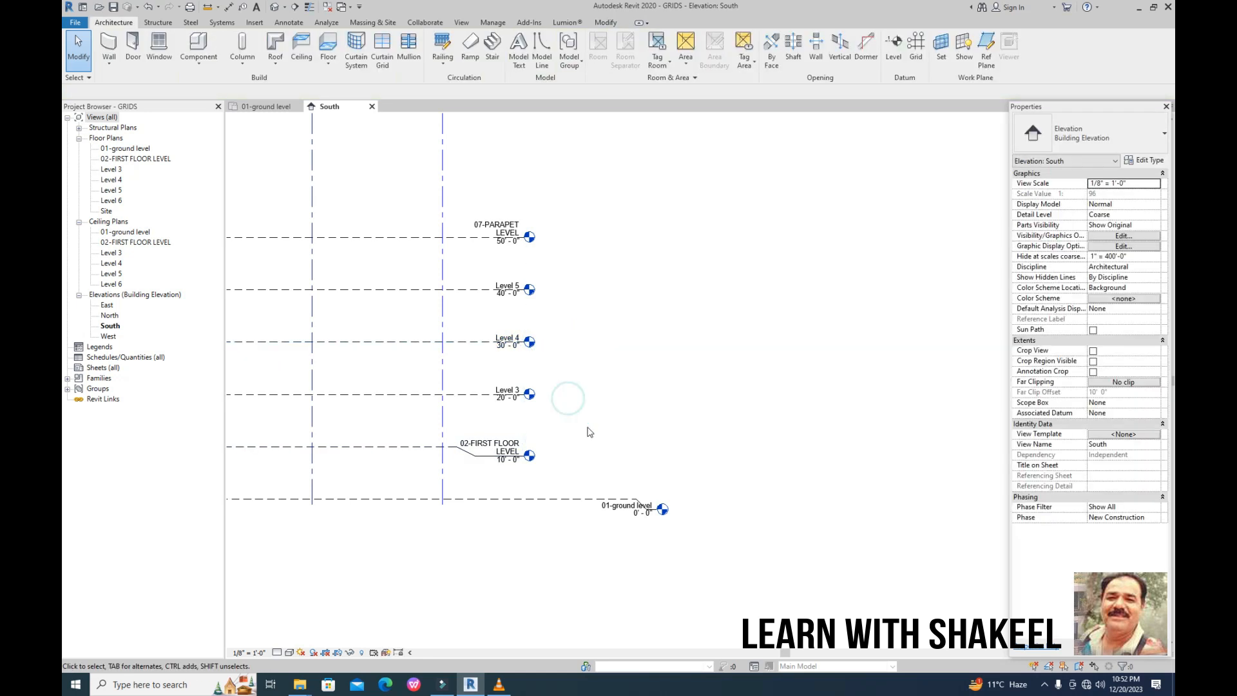
scroll(590, 436, down, 1)
scroll(589, 432, down, 3)
middle_drag(470, 453, 720, 458)
scroll(712, 458, up, 1)
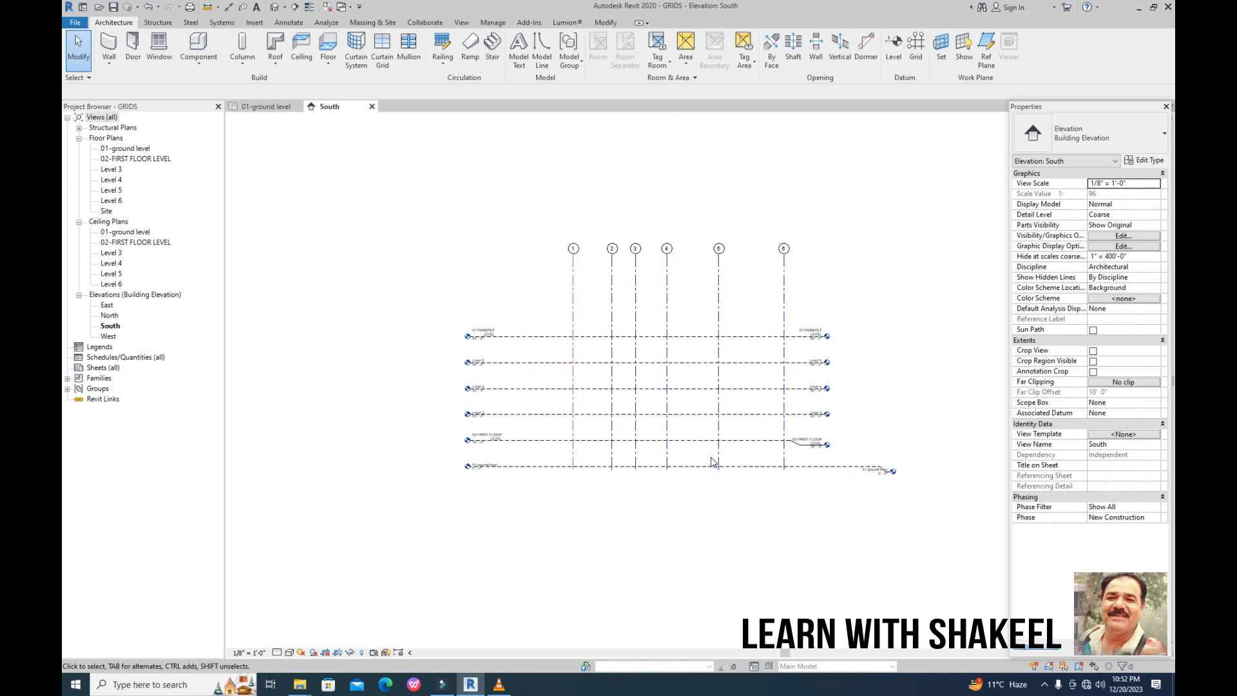
scroll(712, 457, up, 2)
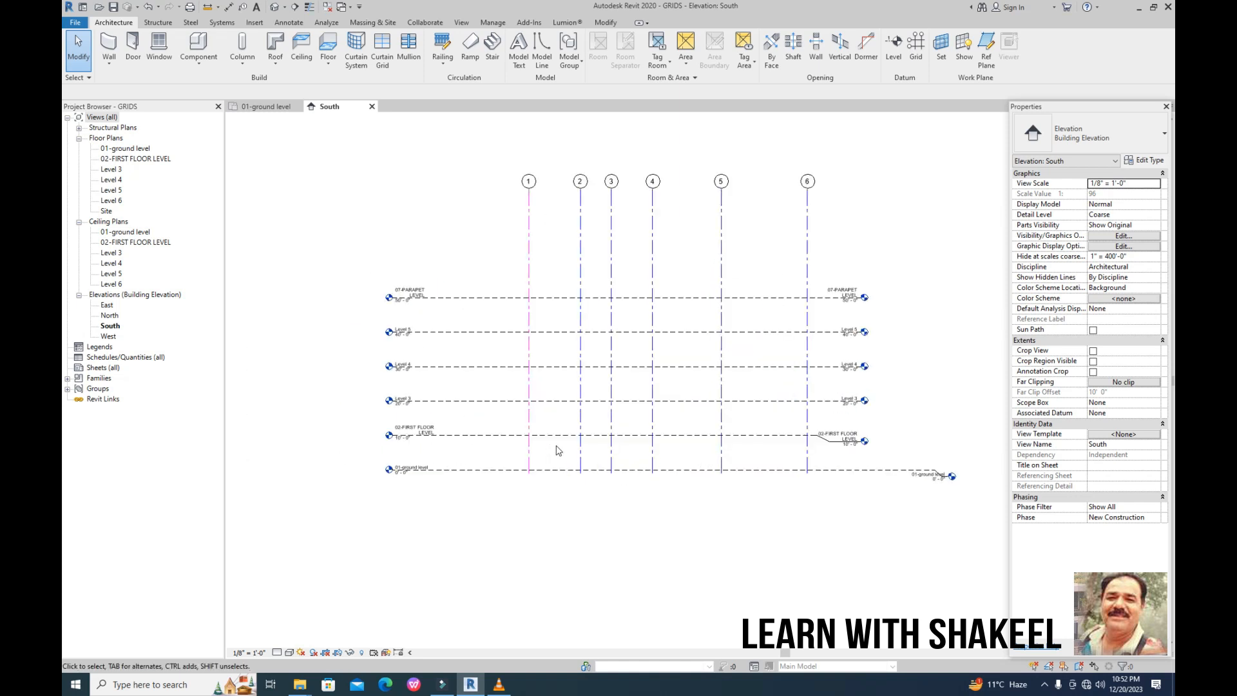